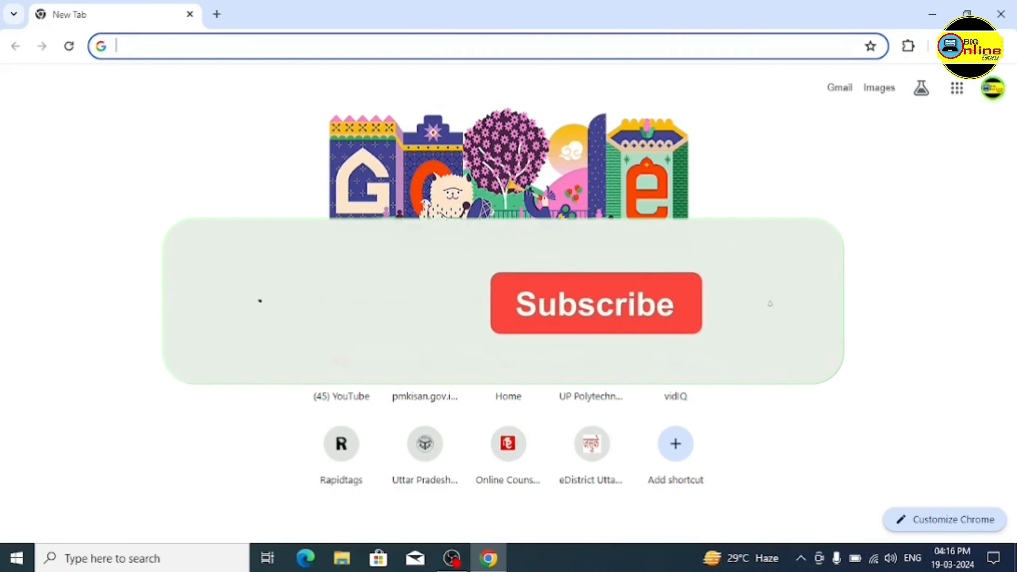
# - Go to the official BSF website bsf.gov.in in a fresh browser tab
pyautogui.click(216, 14)
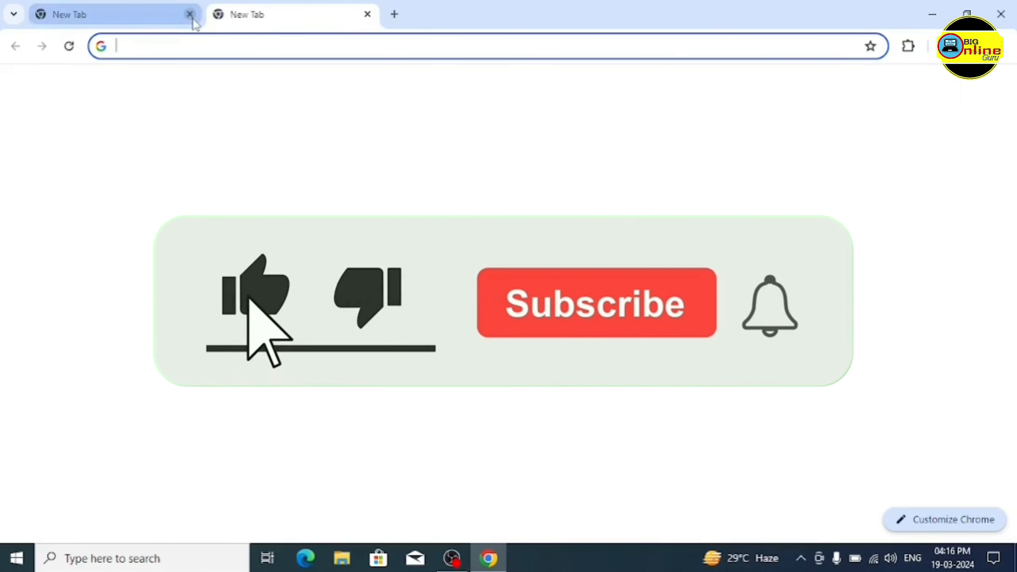
pyautogui.click(190, 14)
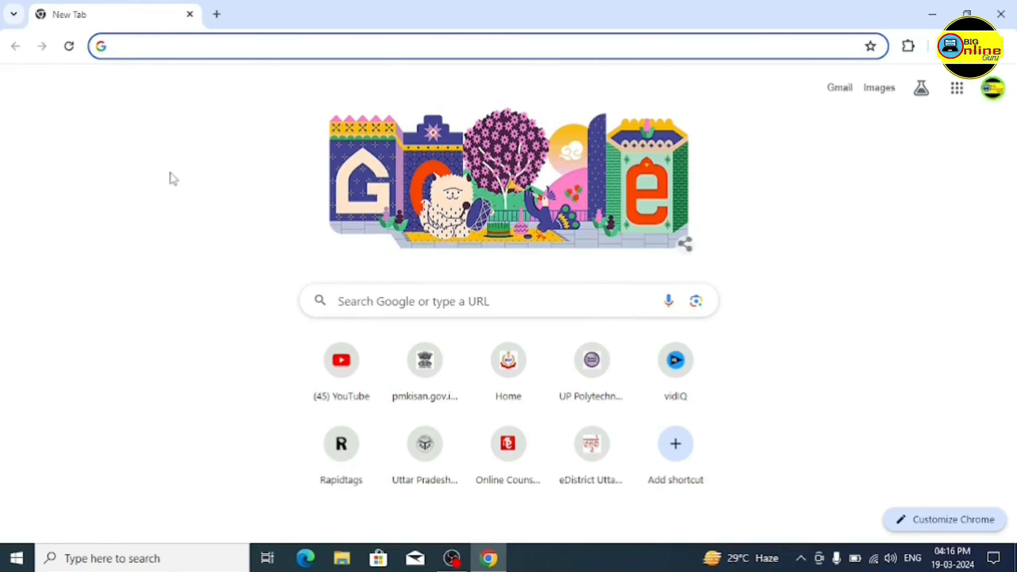
pyautogui.click(176, 47)
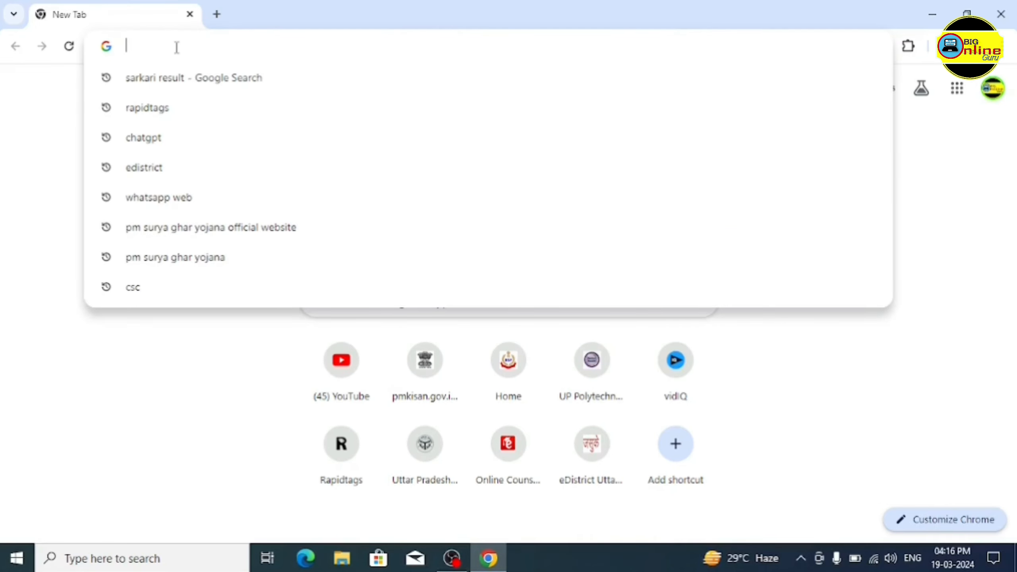
pyautogui.write('bsf')
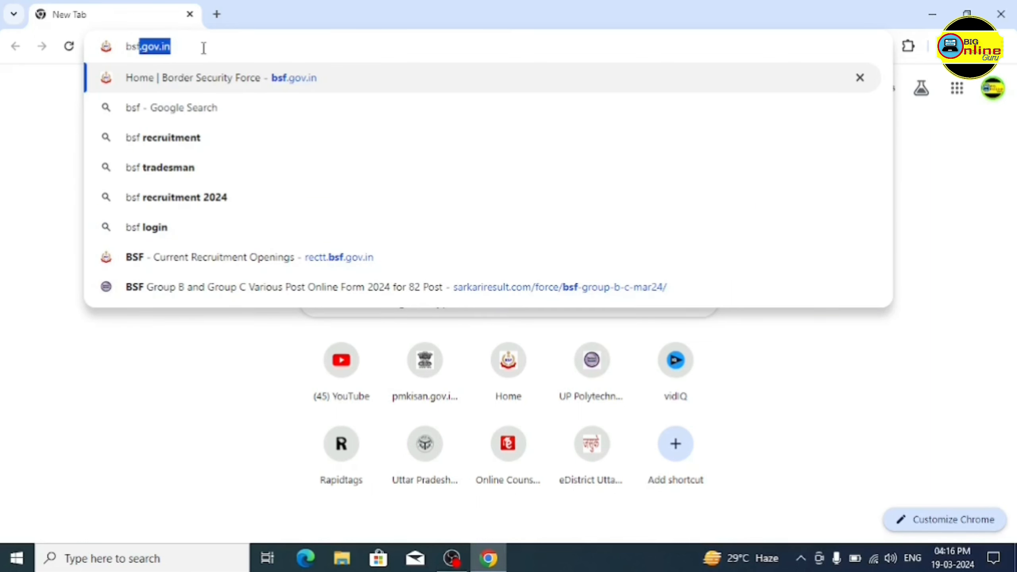
pyautogui.press('Return')
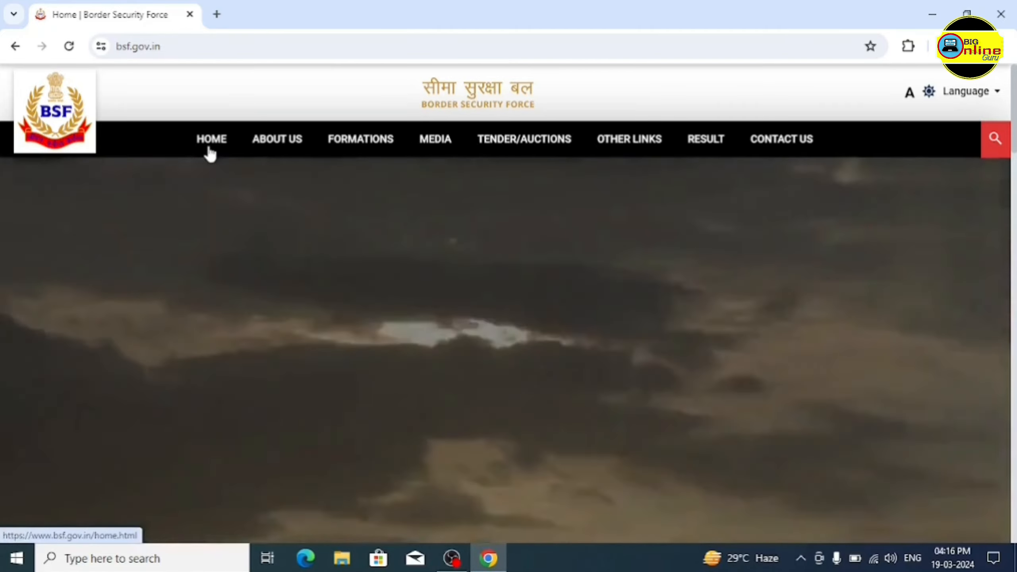
# - Open the Recruitment portal from the OTHER LINKS menu in a new tab
pyautogui.moveTo(275, 149)
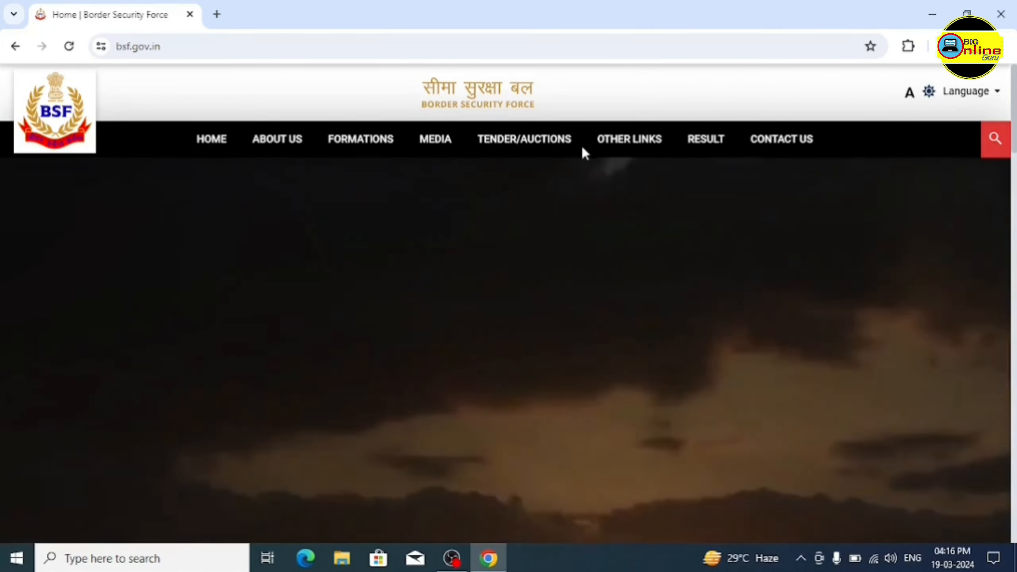
pyautogui.moveTo(646, 148)
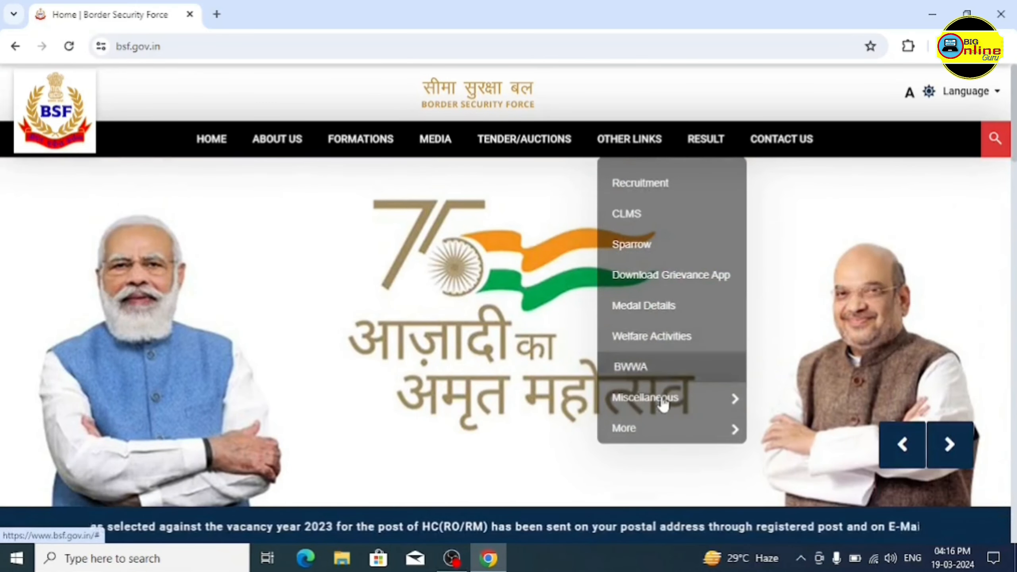
pyautogui.moveTo(665, 421)
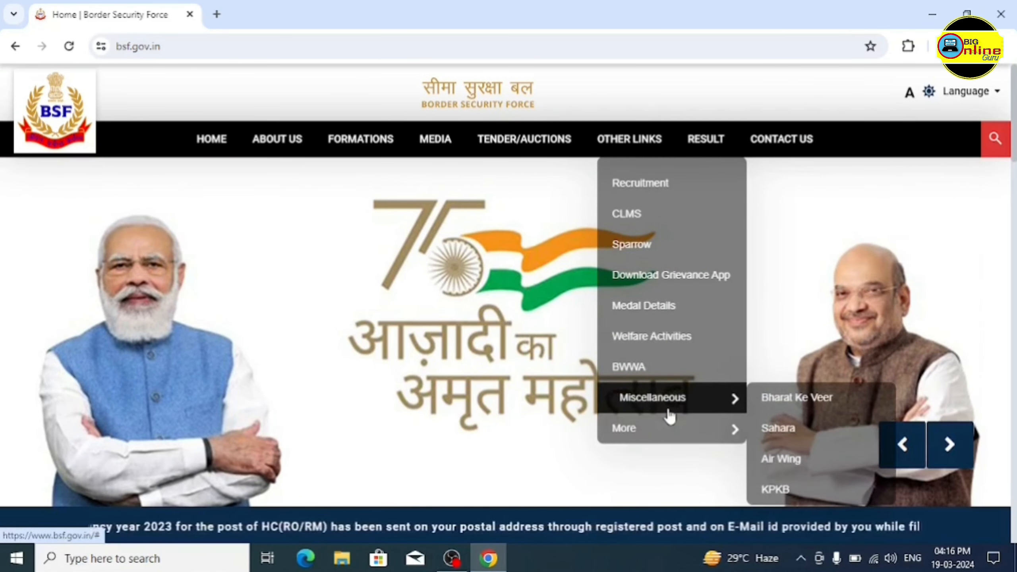
pyautogui.click(657, 184)
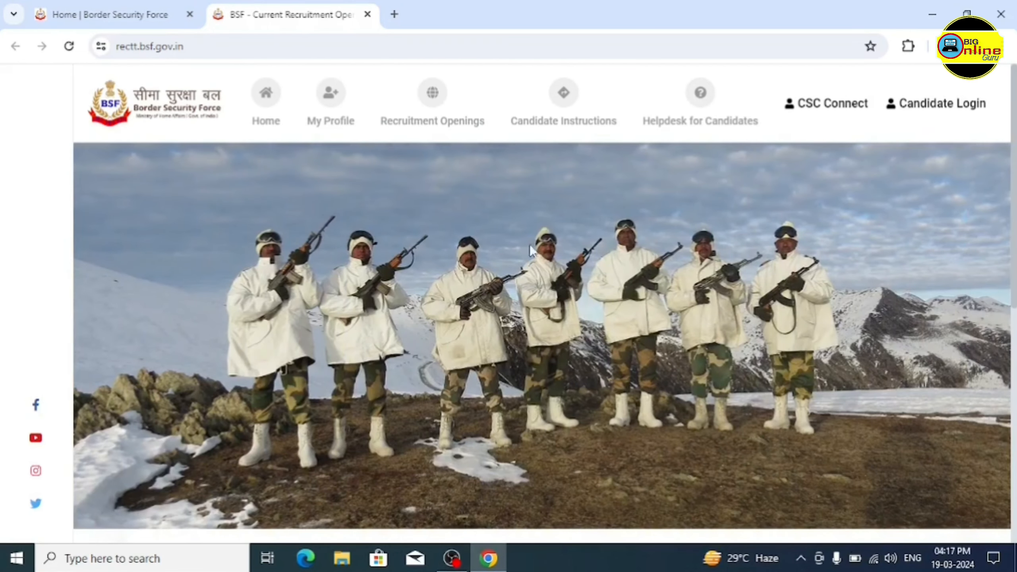
# - Open the advertisement for the Group-B Engineering Setup 2024 posts from Current Recruitment Openings
pyautogui.scroll(-10, 531, 212)
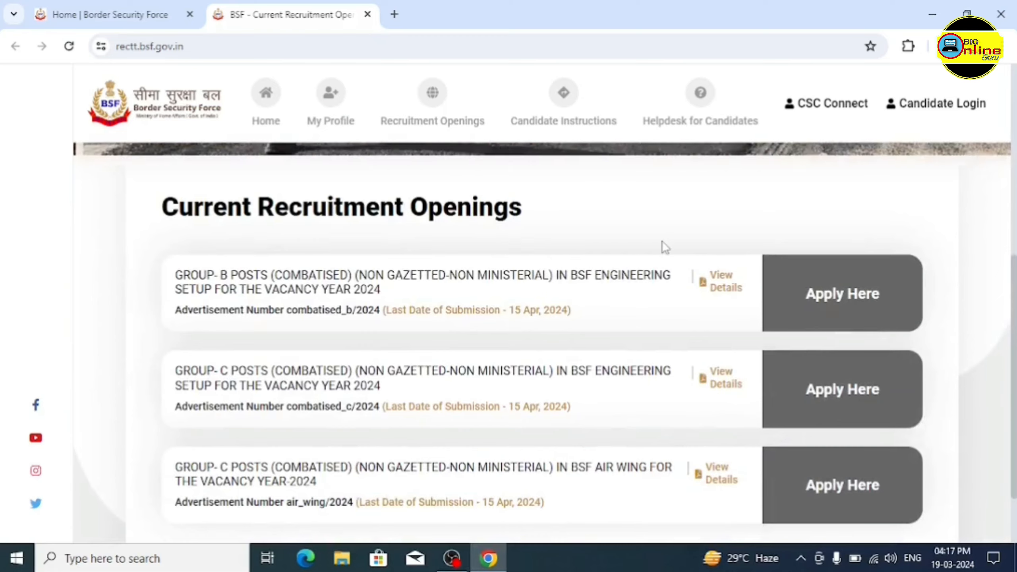
pyautogui.scroll(2, 689, 281)
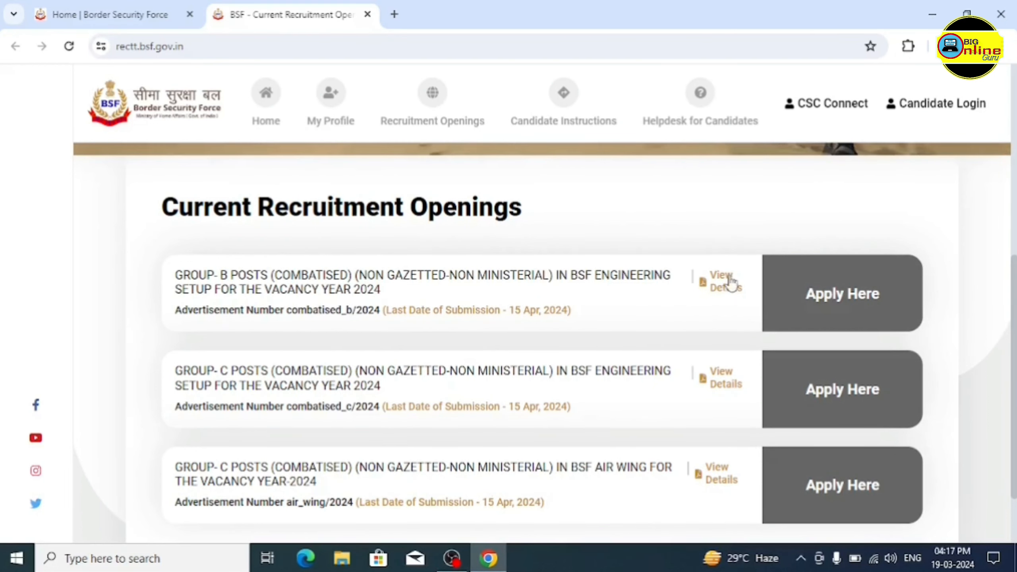
pyautogui.click(729, 286)
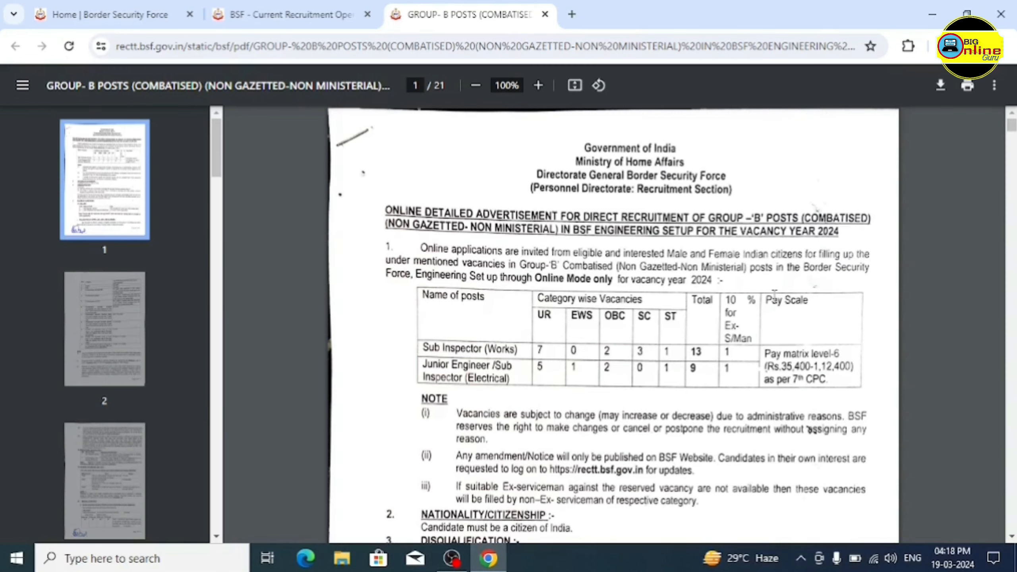
# - Read the Group-B advertisement's vacancies, eligibility and age relaxations, then close the PDF tab
pyautogui.scroll(-15, 763, 289)
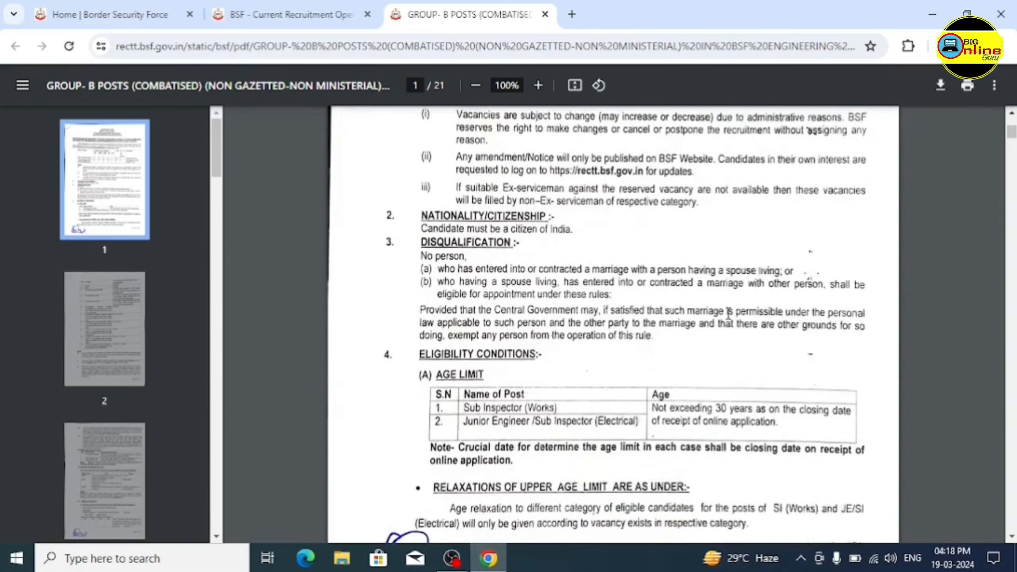
pyautogui.scroll(-8, 729, 319)
pyautogui.scroll(8, 729, 321)
pyautogui.scroll(-4, 688, 359)
pyautogui.scroll(-15, 688, 359)
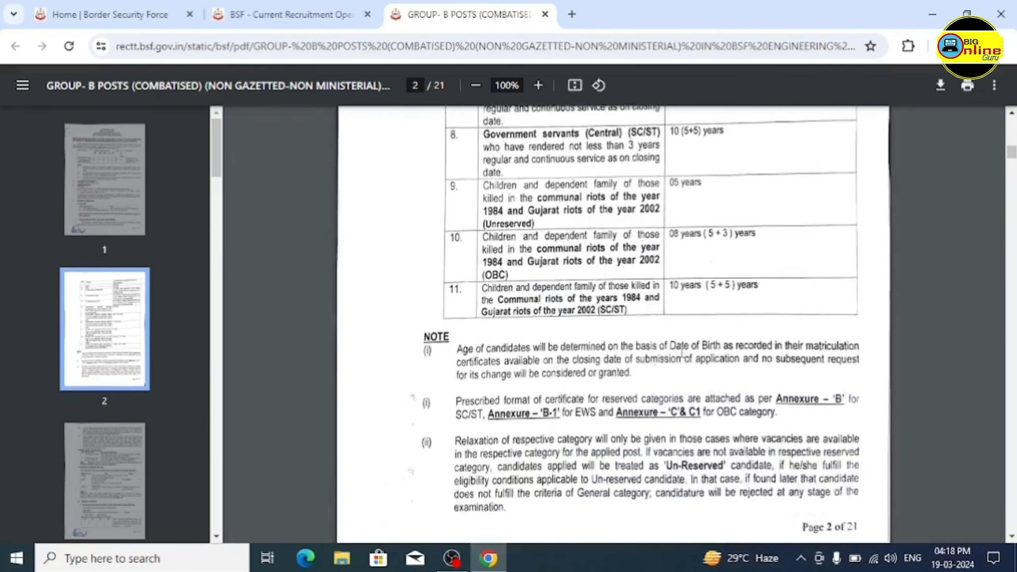
pyautogui.click(545, 14)
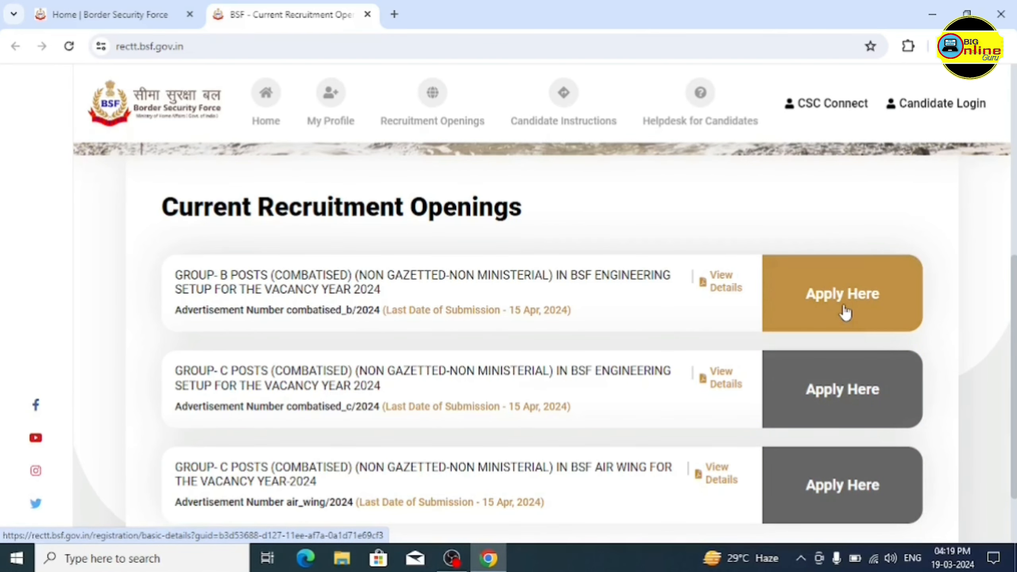
# - Go to the Candidate Login page from the portal header
pyautogui.scroll(7, 897, 325)
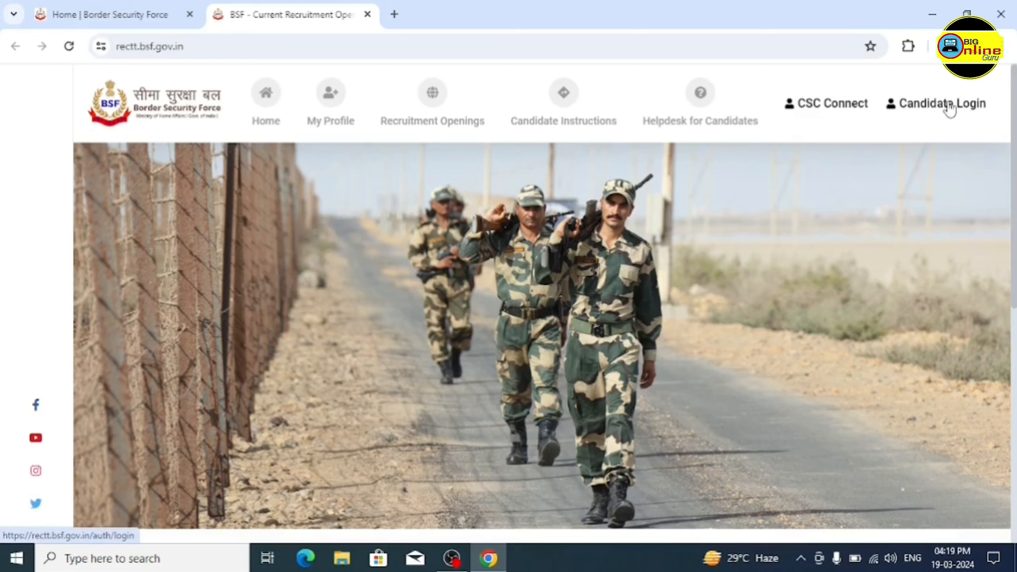
pyautogui.click(949, 107)
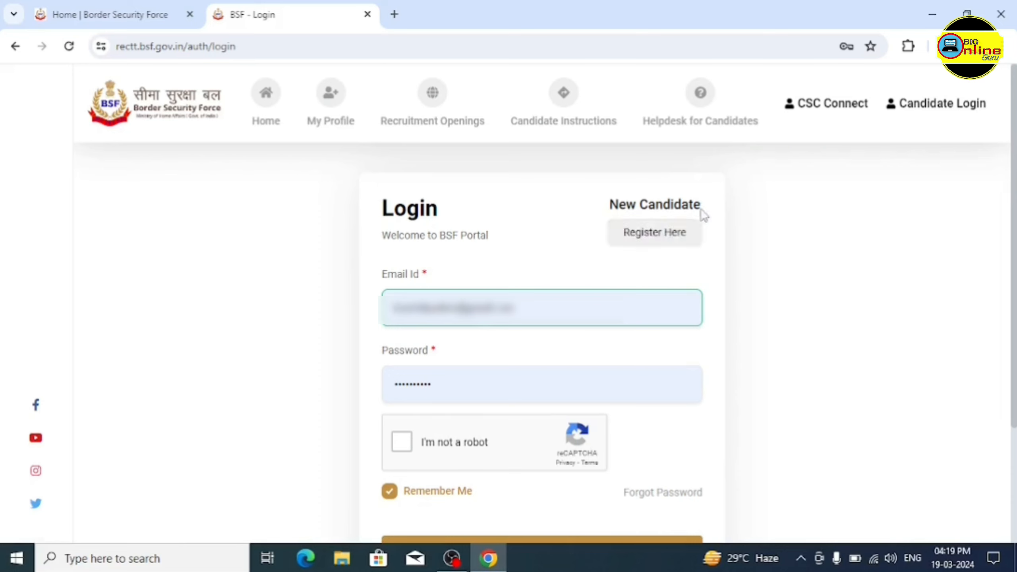
# - Start a new registration with the candidate's name, mobile number and e-mail address
pyautogui.click(660, 242)
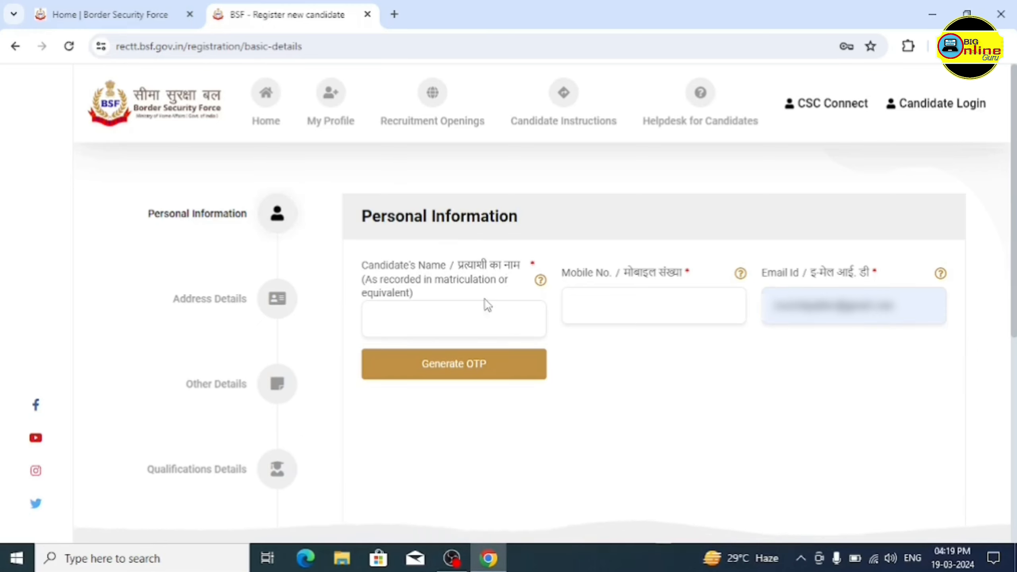
pyautogui.click(442, 317)
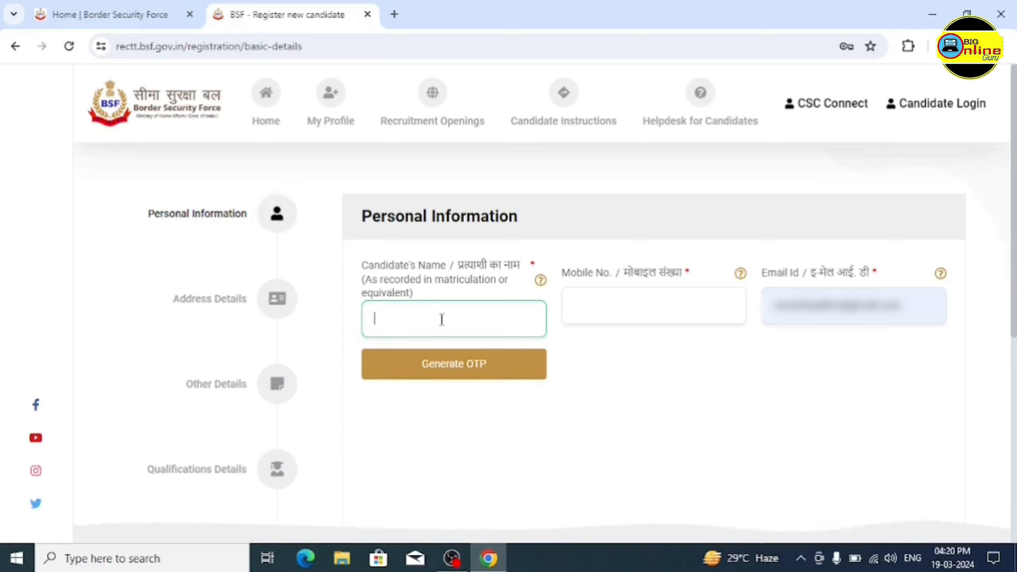
pyautogui.click(615, 301)
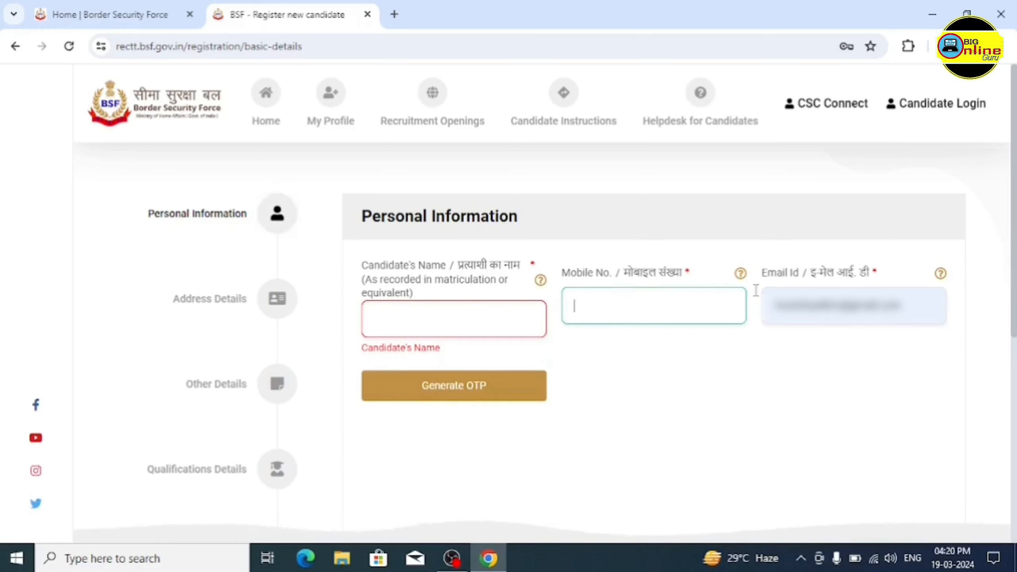
pyautogui.click(875, 305)
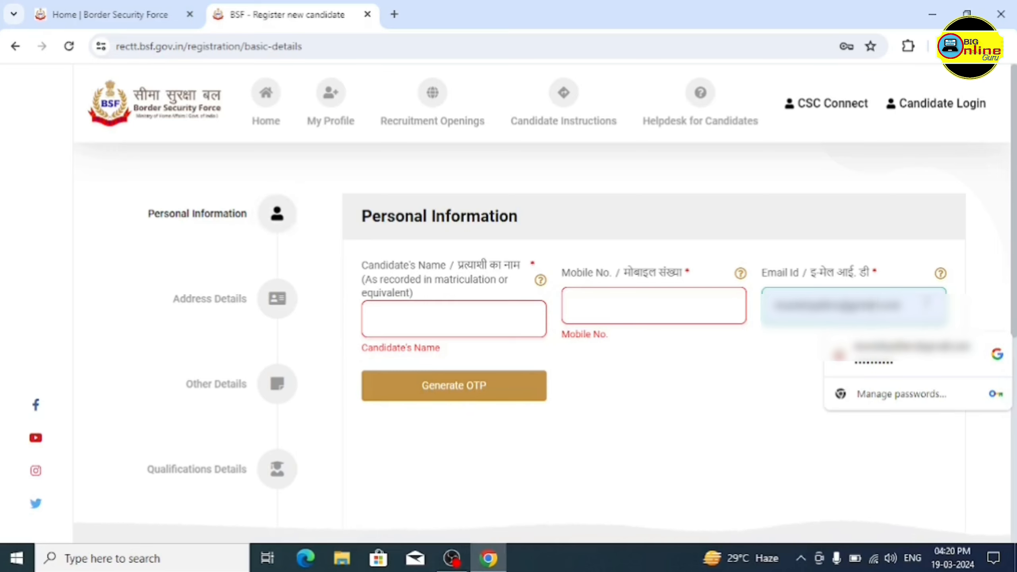
pyautogui.click(710, 371)
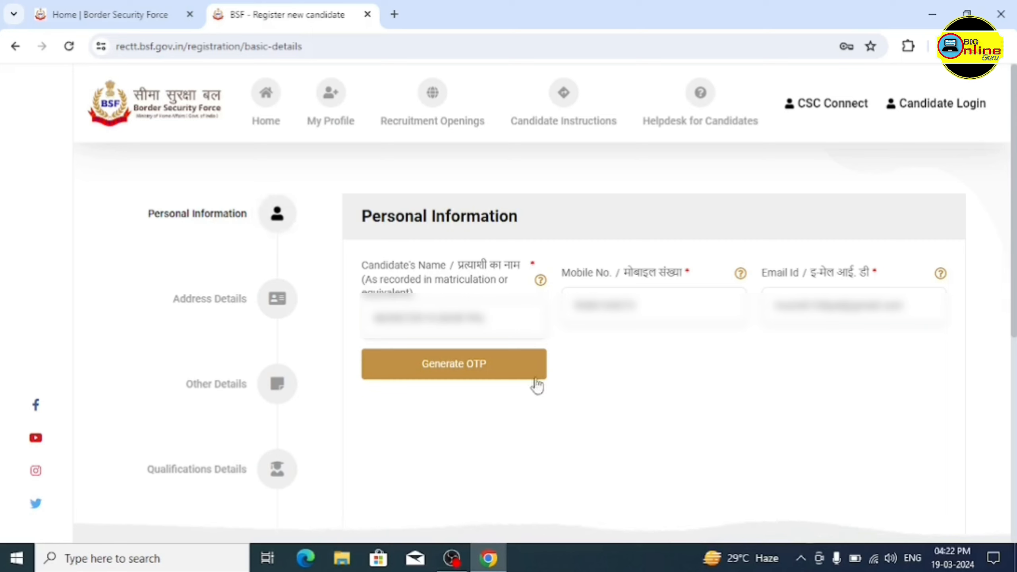
# - Generate an OTP and submit the received verification code to open the personal-details form
pyautogui.click(498, 377)
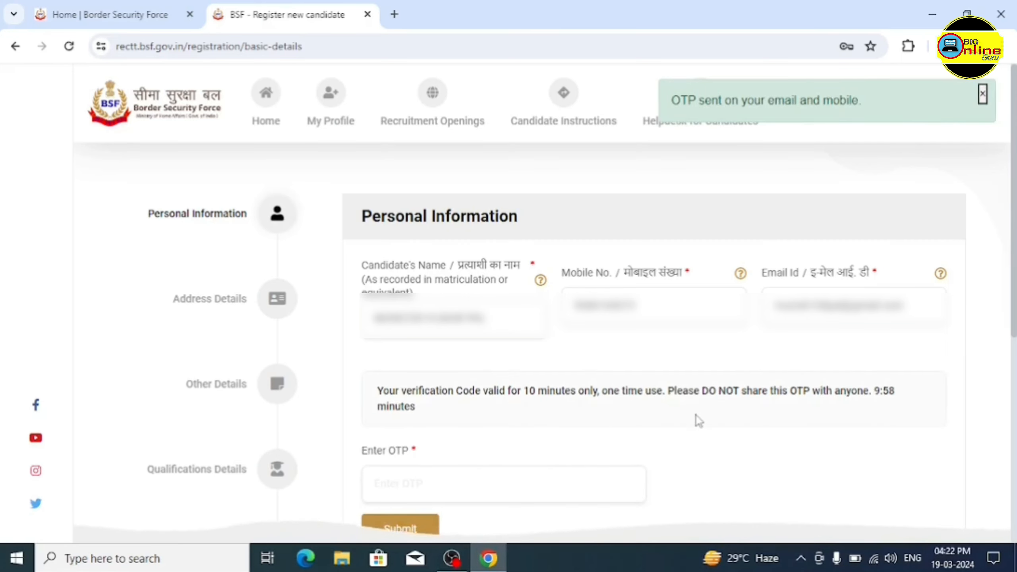
pyautogui.scroll(-2, 727, 404)
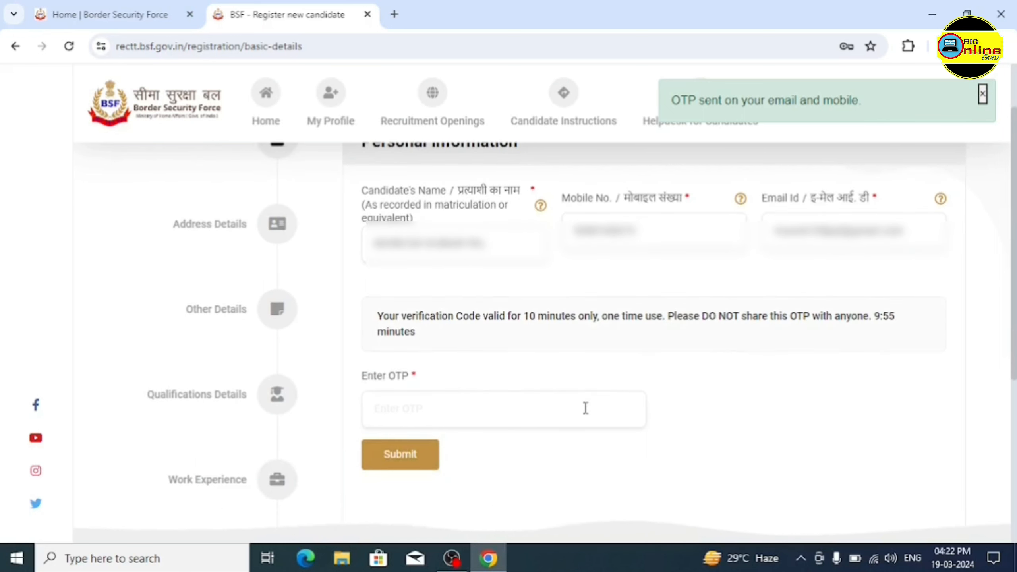
pyautogui.click(569, 409)
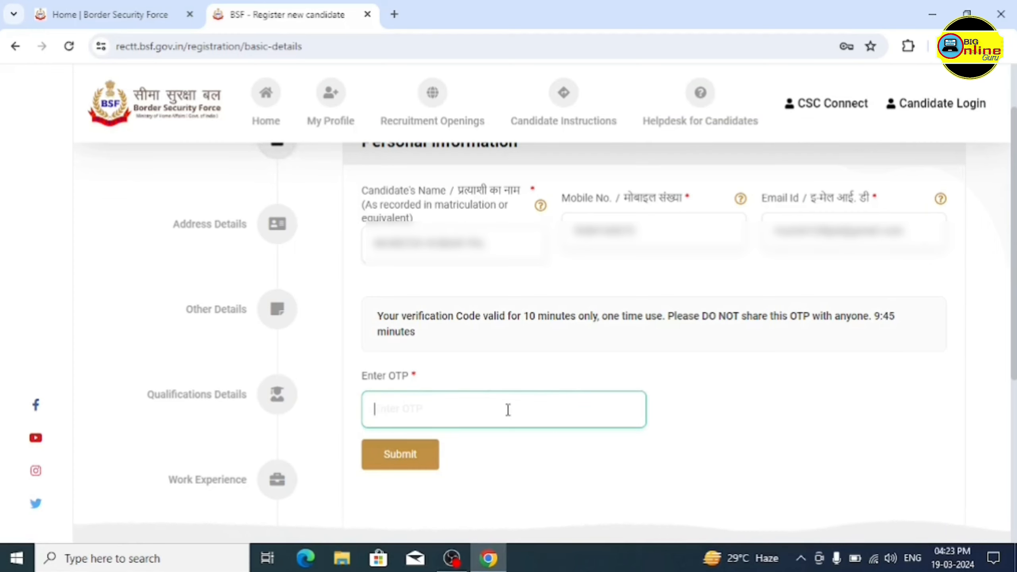
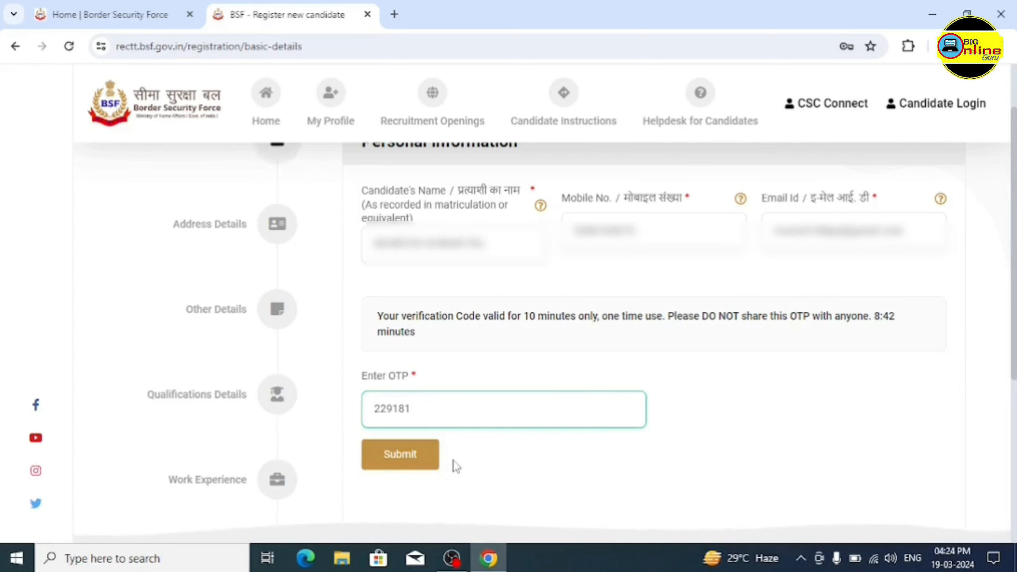
pyautogui.click(407, 461)
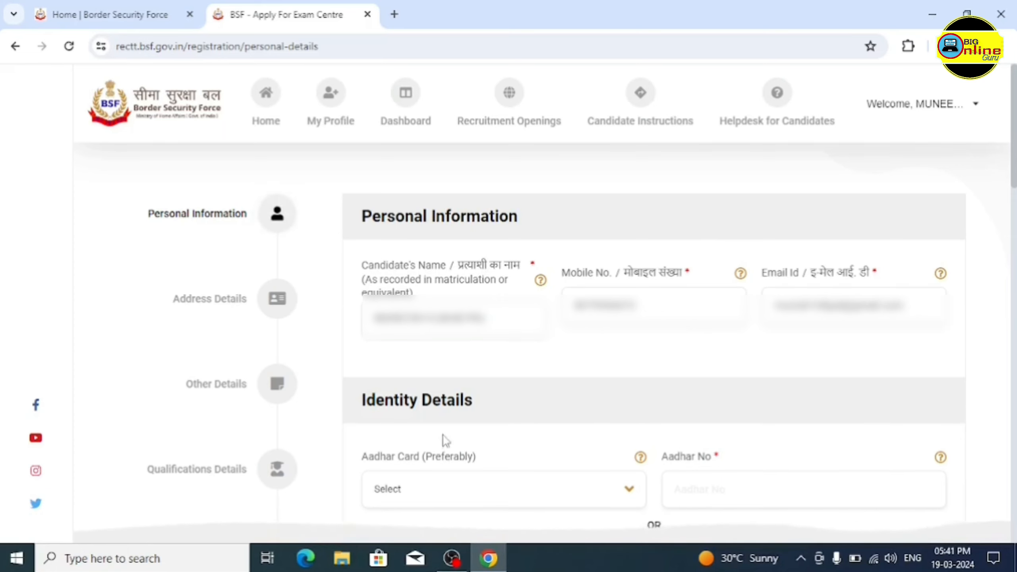
# - Choose Aadhar Card as the identity document and look over the identity type options
pyautogui.scroll(-5, 595, 391)
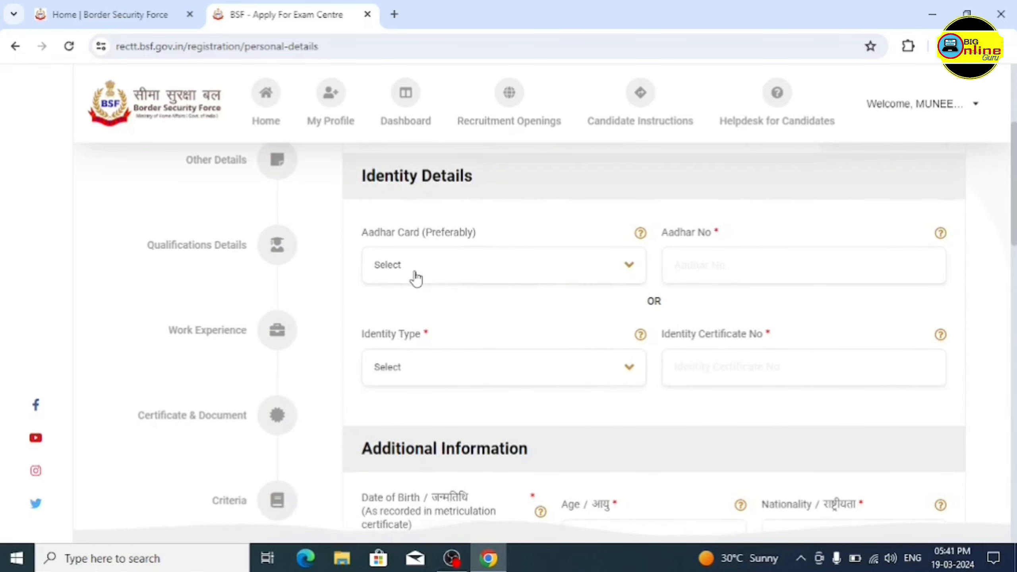
pyautogui.click(464, 270)
pyautogui.click(412, 360)
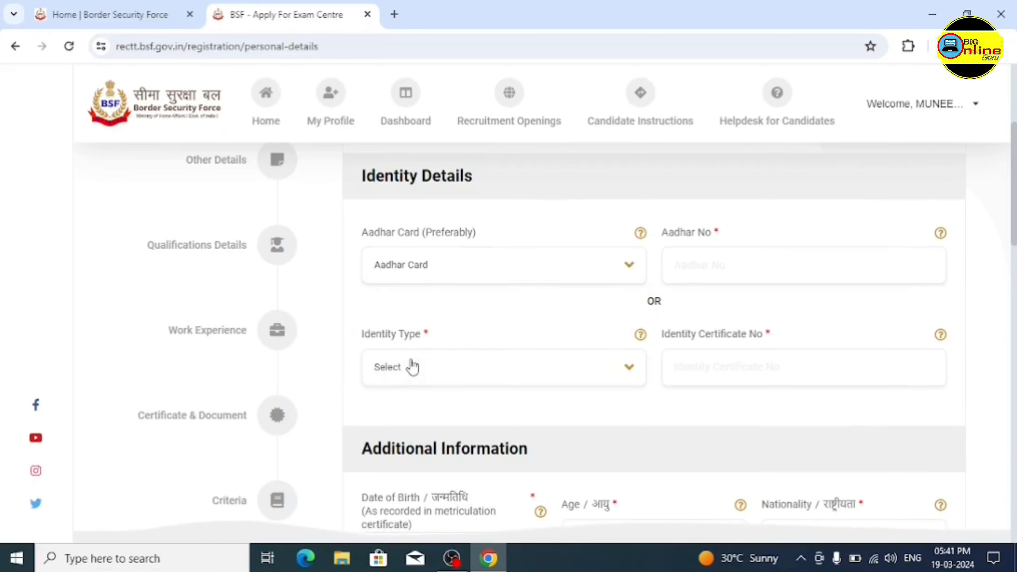
pyautogui.click(722, 268)
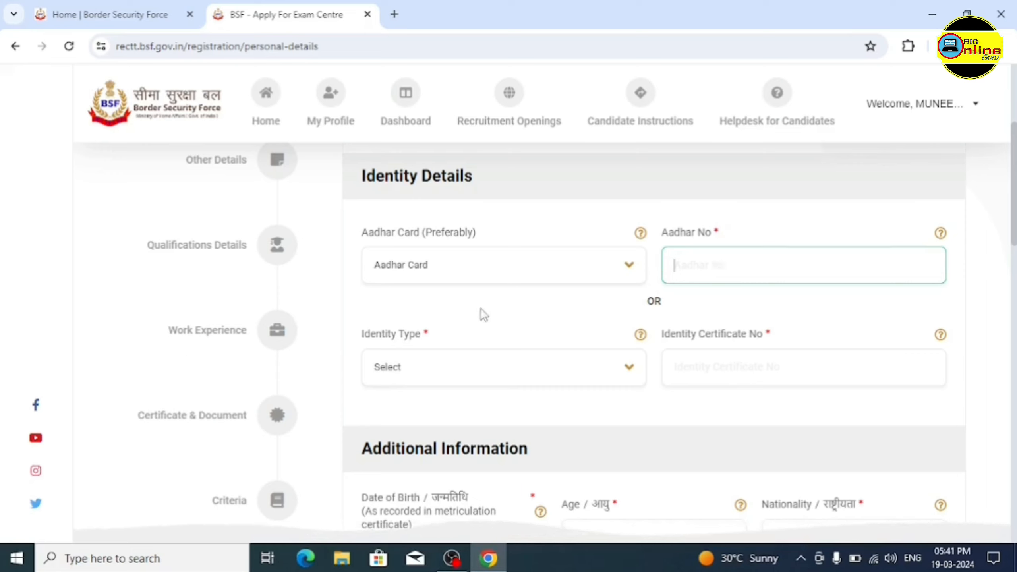
pyautogui.click(621, 373)
pyautogui.scroll(-3, 560, 396)
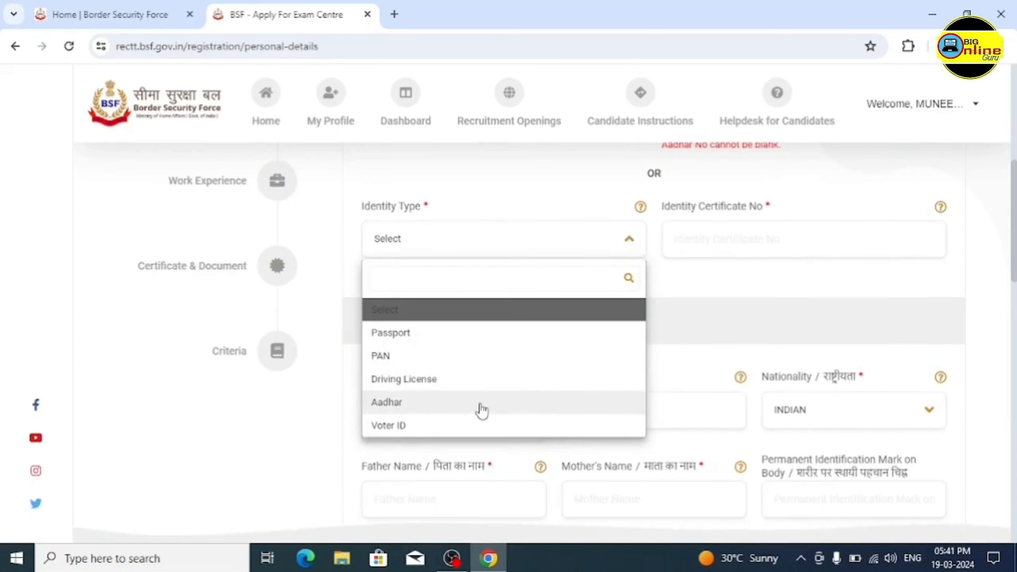
pyautogui.click(745, 241)
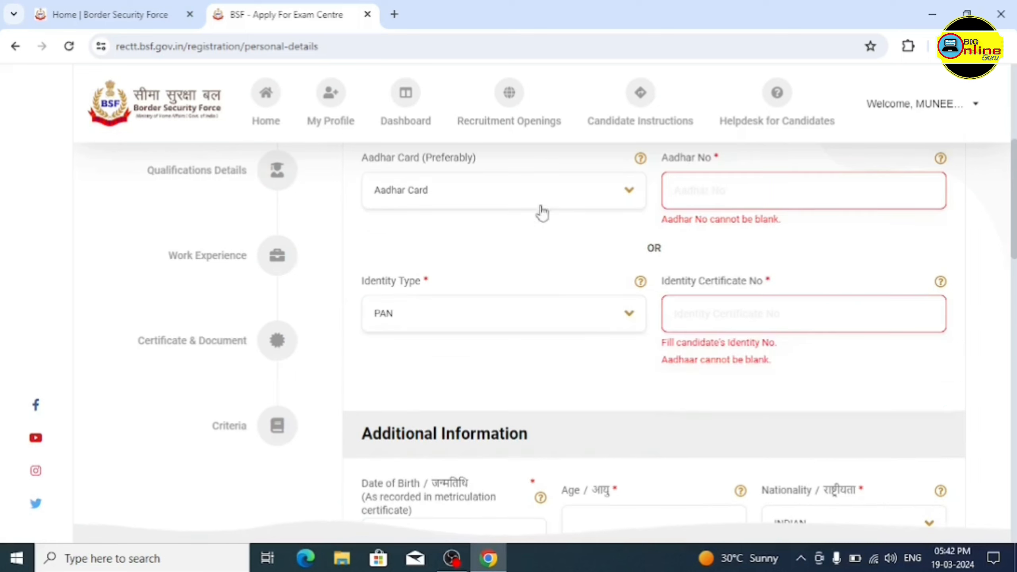
# - Confirm Aadhar Card as the preferred ID with PAN as identity type, then reach Additional Information
pyautogui.click(546, 199)
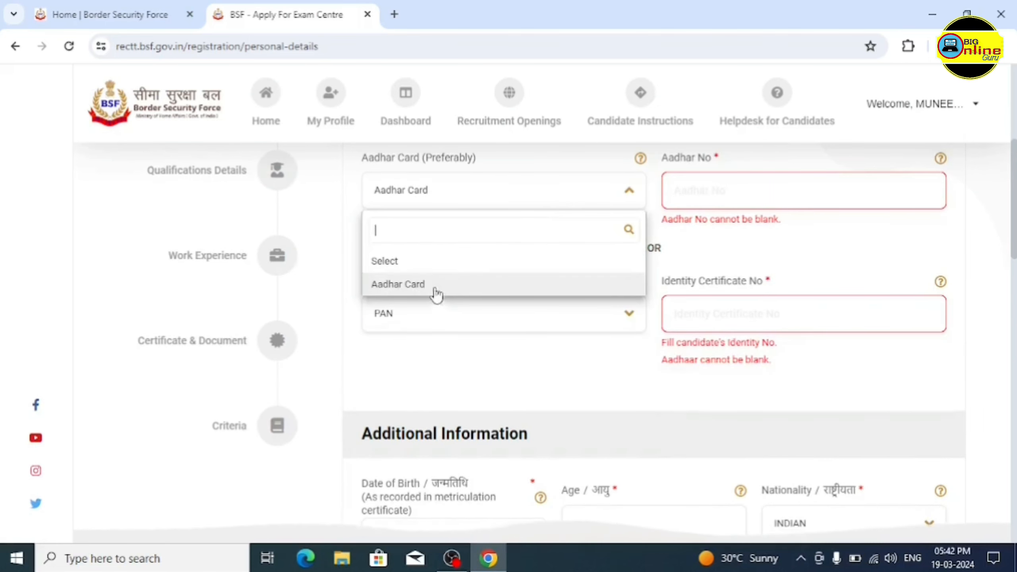
pyautogui.click(421, 284)
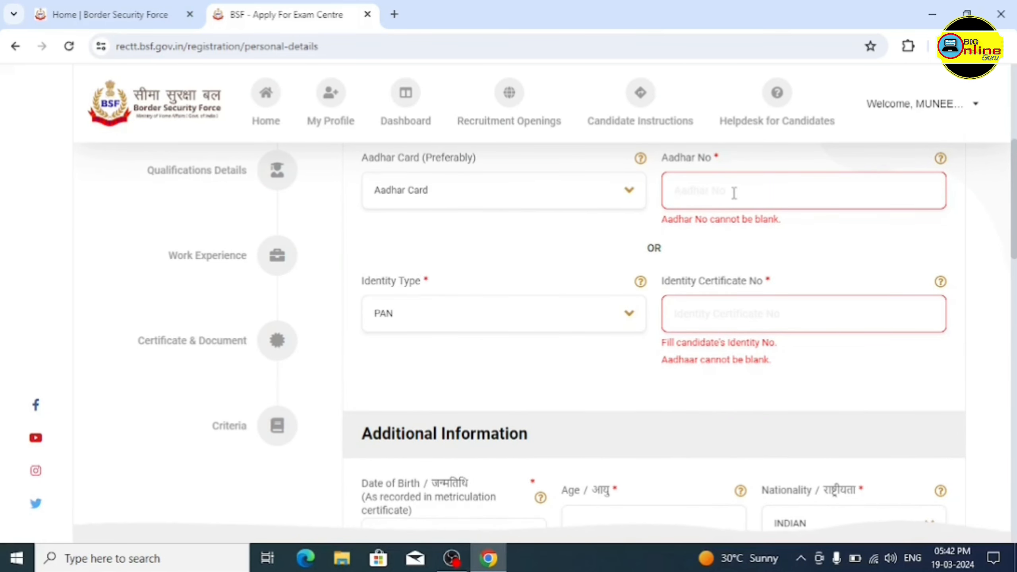
pyautogui.click(734, 194)
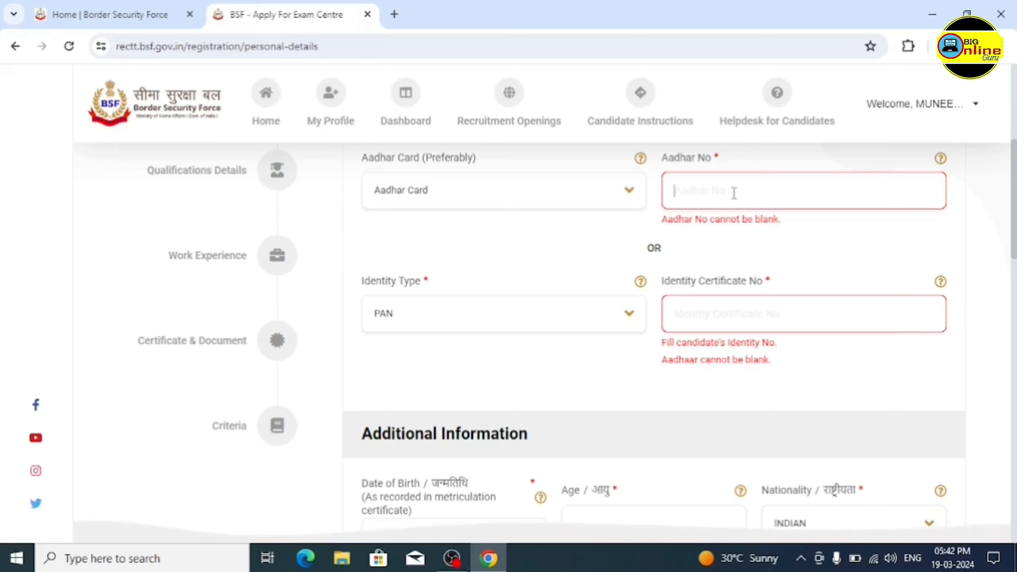
pyautogui.click(524, 318)
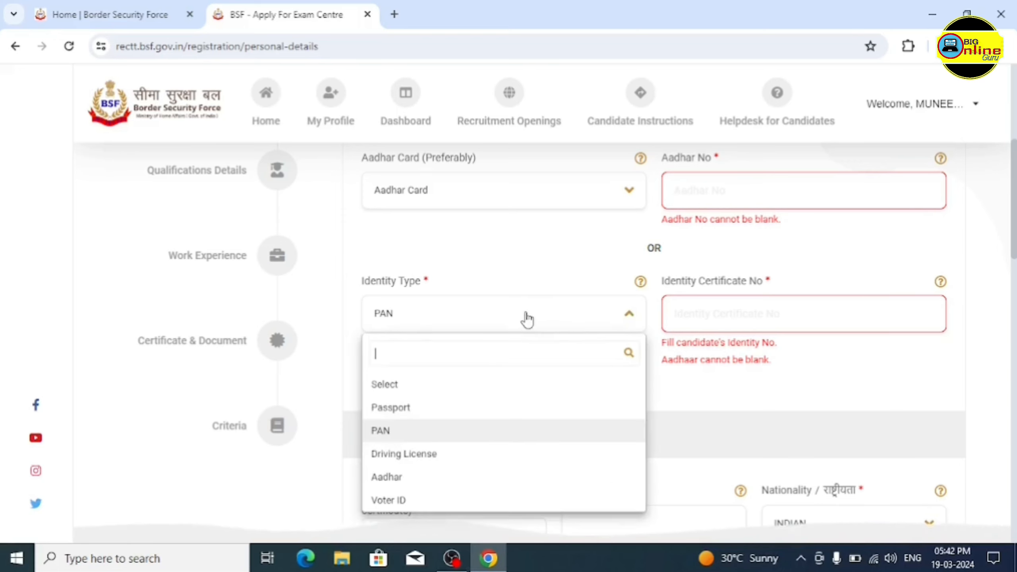
pyautogui.click(729, 313)
pyautogui.scroll(-2, 608, 345)
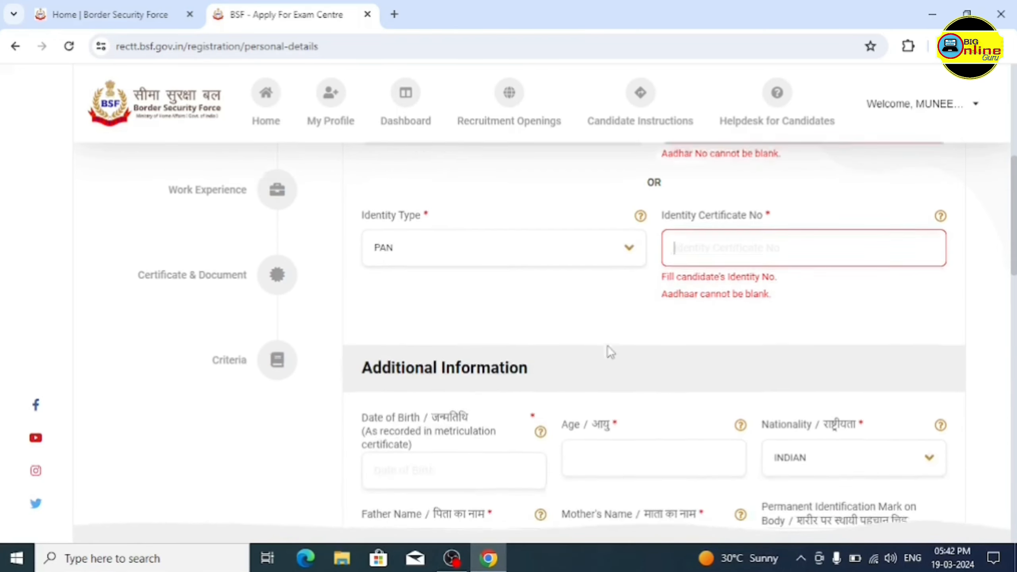
pyautogui.scroll(-2, 607, 345)
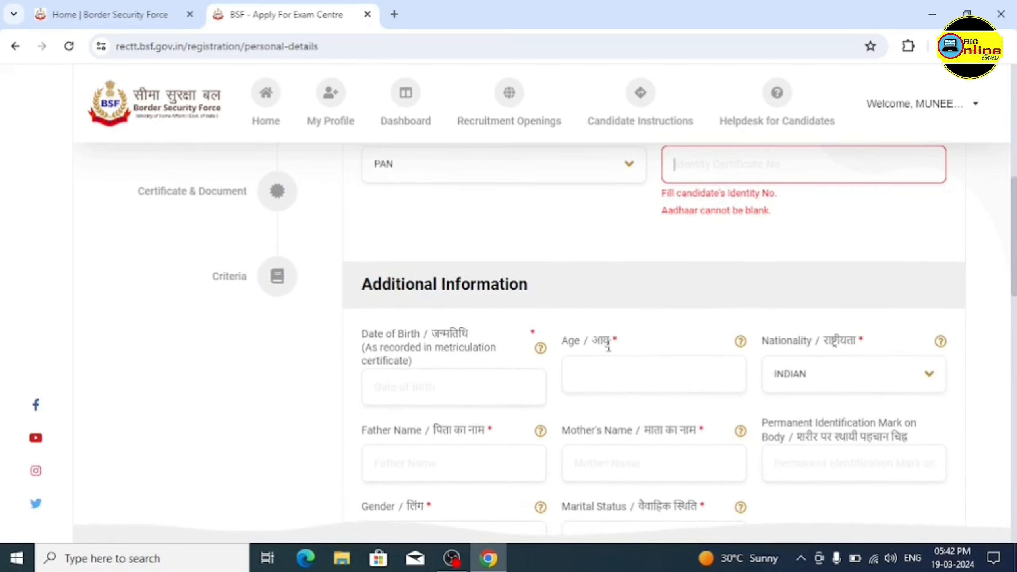
pyautogui.scroll(-4, 644, 320)
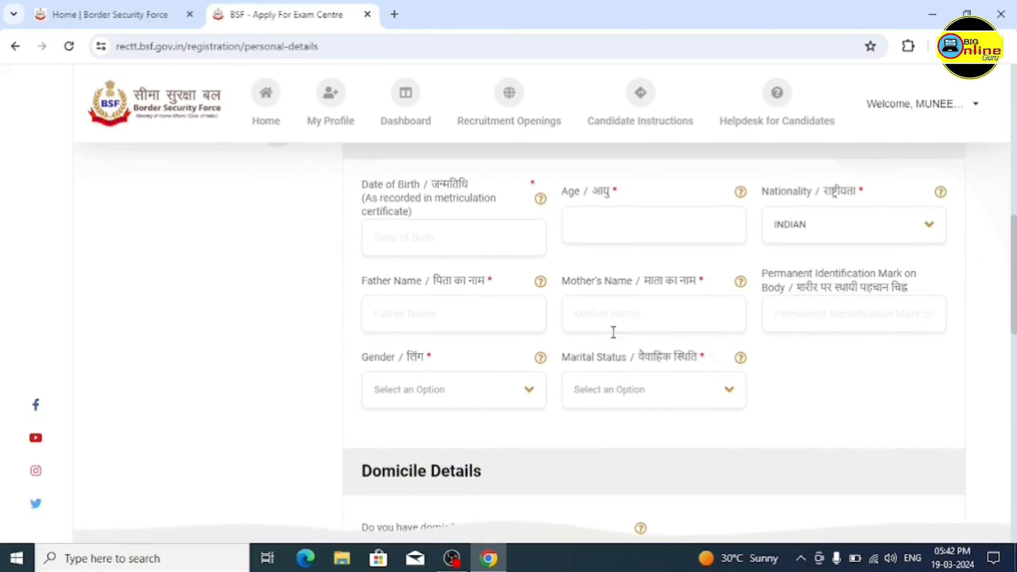
# - Set Date of Birth to 01-01-1999, giving age 25 Years, 2 Months, 16 Days
pyautogui.click(480, 232)
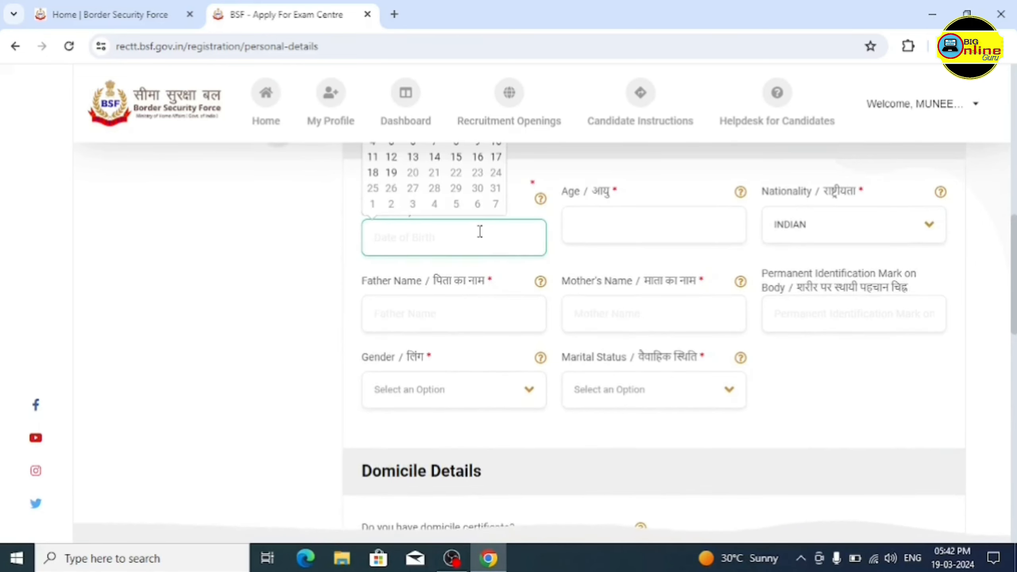
pyautogui.scroll(2, 480, 231)
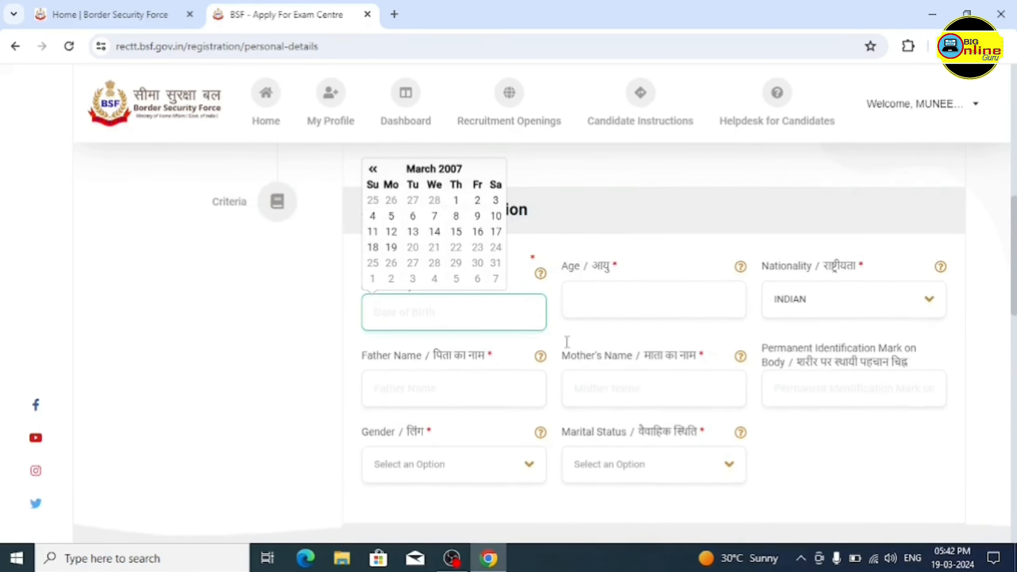
pyautogui.click(439, 170)
pyautogui.scroll(3, 440, 305)
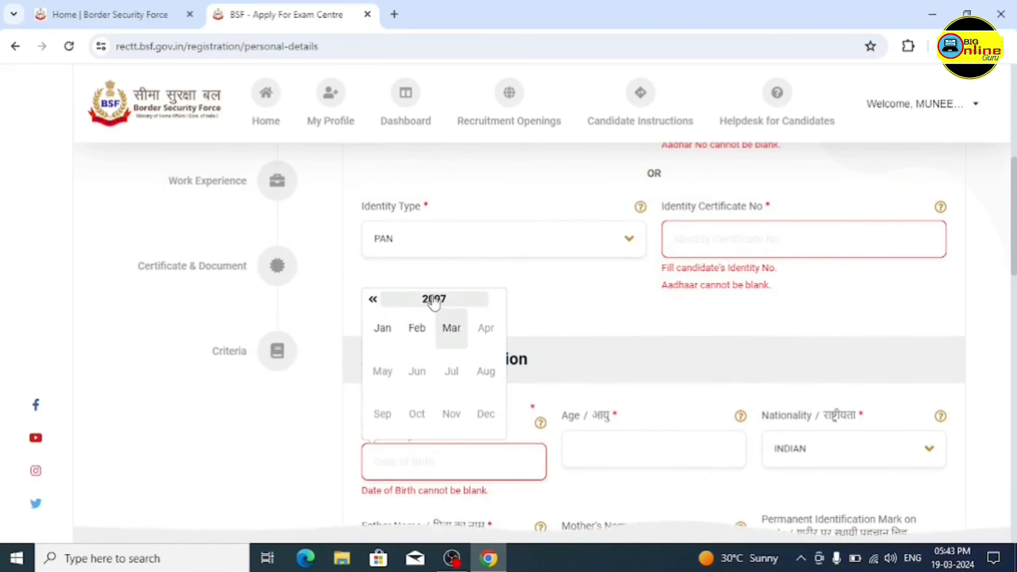
pyautogui.click(434, 300)
pyautogui.click(376, 303)
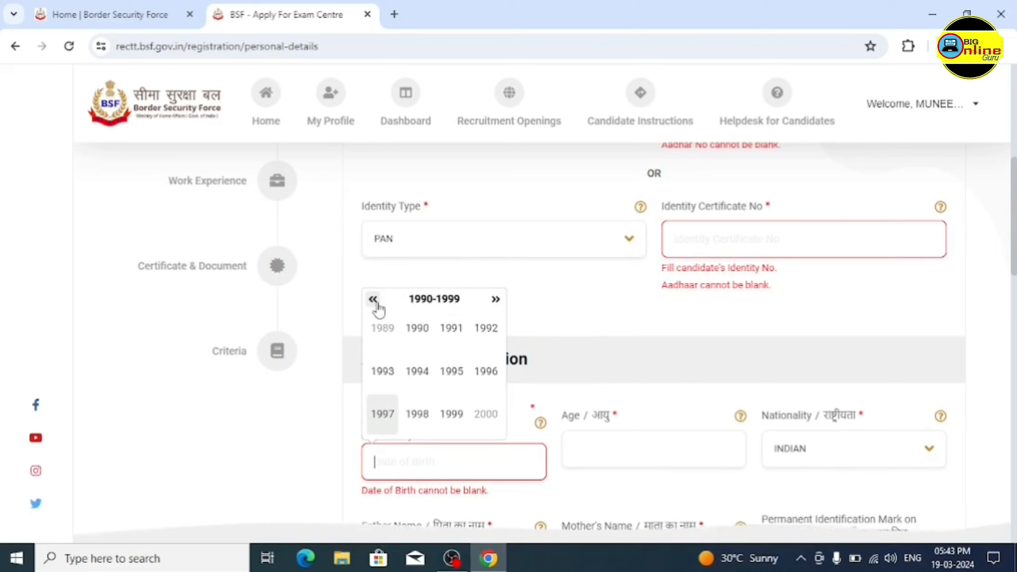
pyautogui.click(453, 416)
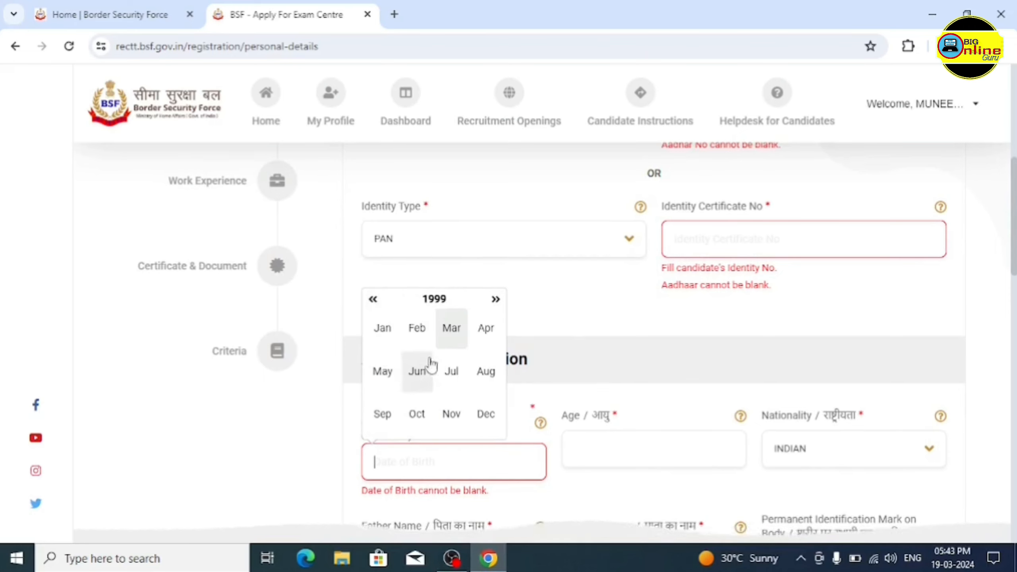
pyautogui.click(378, 334)
pyautogui.click(477, 352)
# - Check the Nationality options, where INDIAN is selected
pyautogui.scroll(-2, 459, 472)
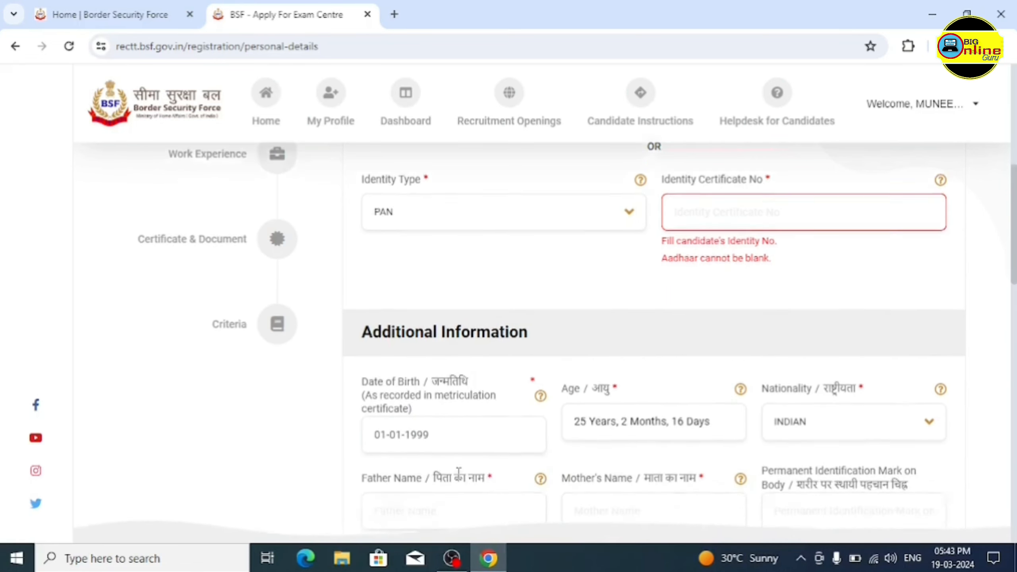
pyautogui.scroll(-2, 458, 472)
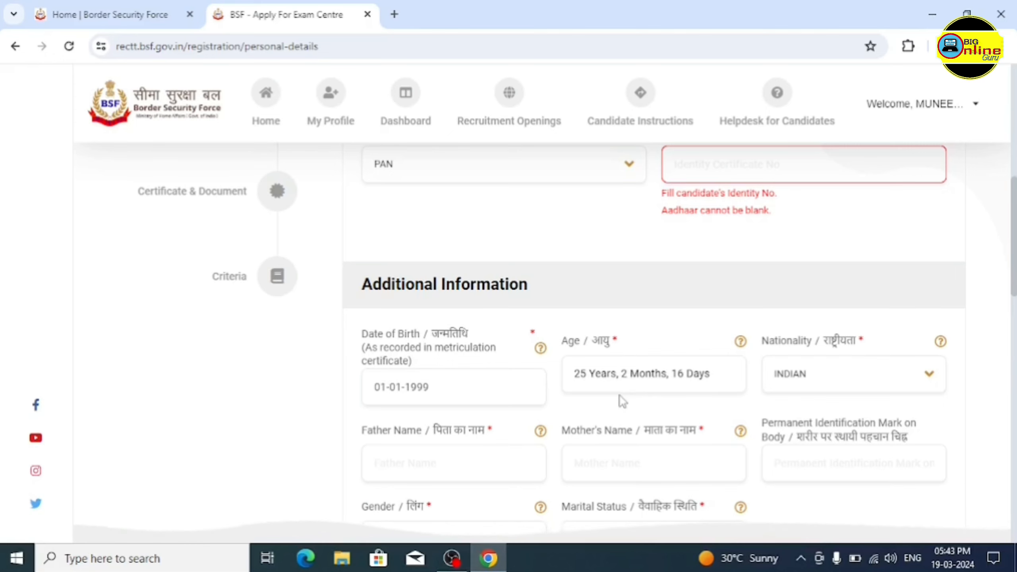
pyautogui.scroll(-2, 847, 407)
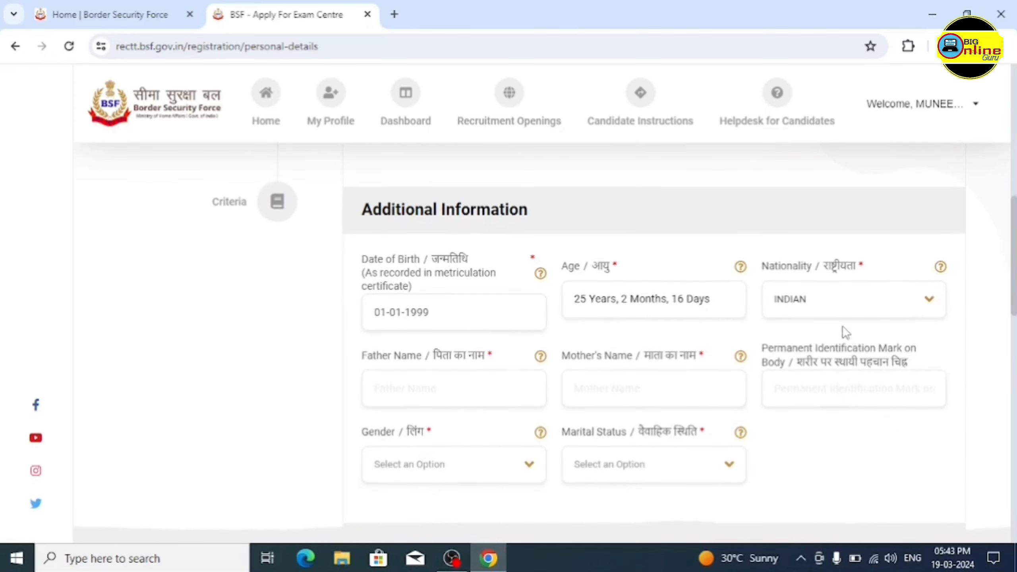
pyautogui.click(845, 309)
# - Keep INDIAN nationality and enter 'a mole on my back' as the permanent identification mark
pyautogui.click(844, 306)
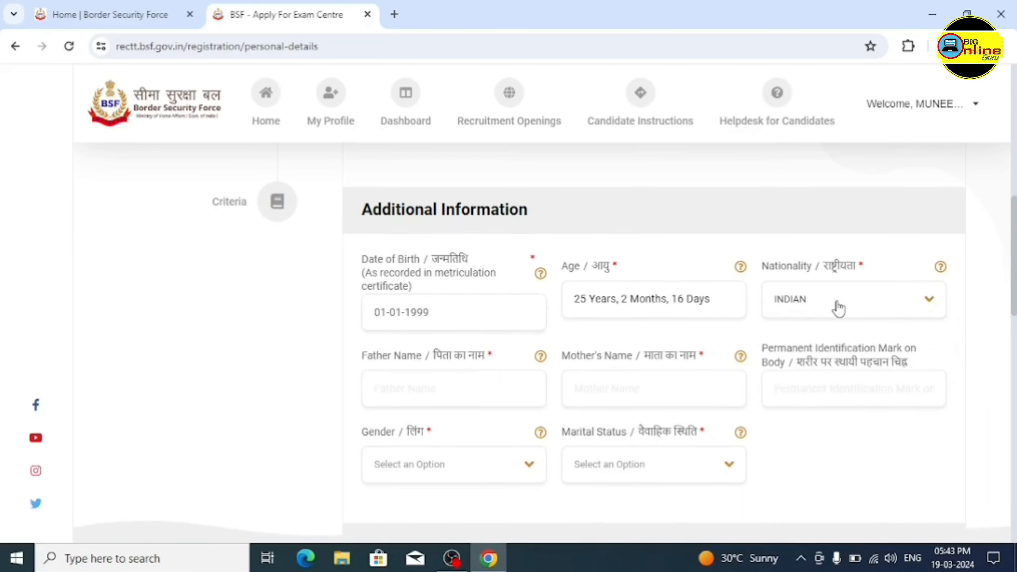
pyautogui.scroll(-2, 683, 329)
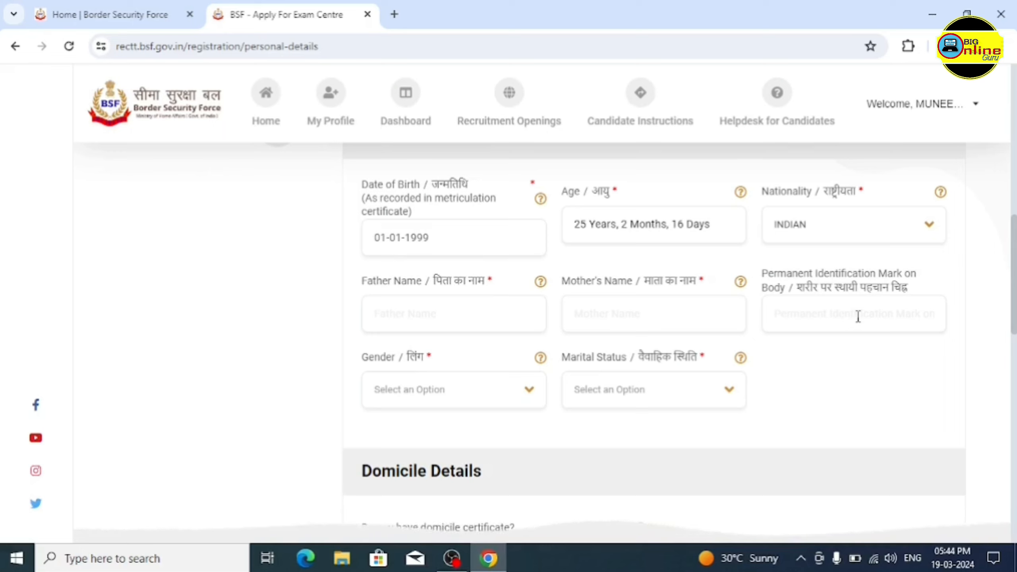
pyautogui.click(858, 316)
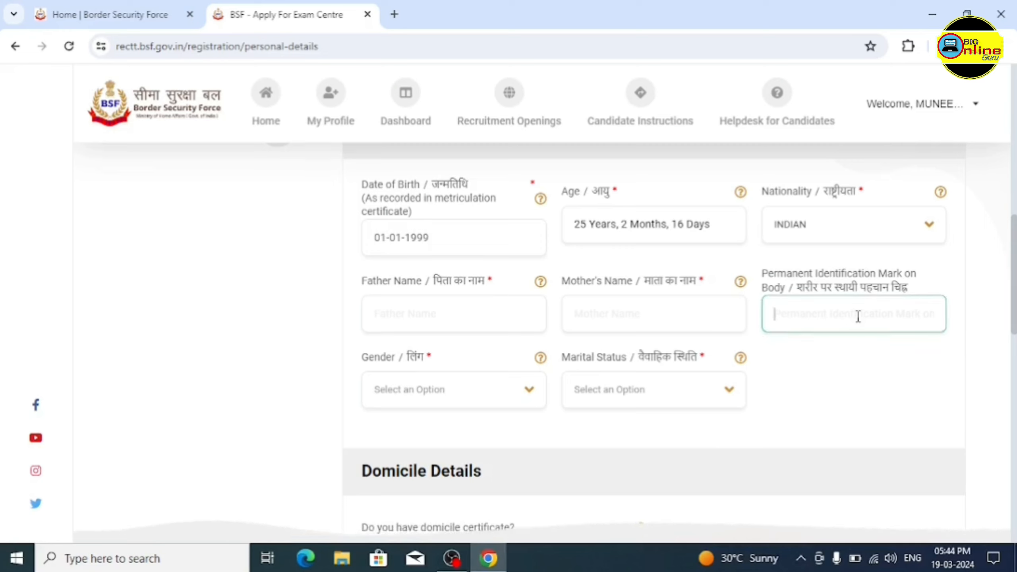
pyautogui.write('a mole o')
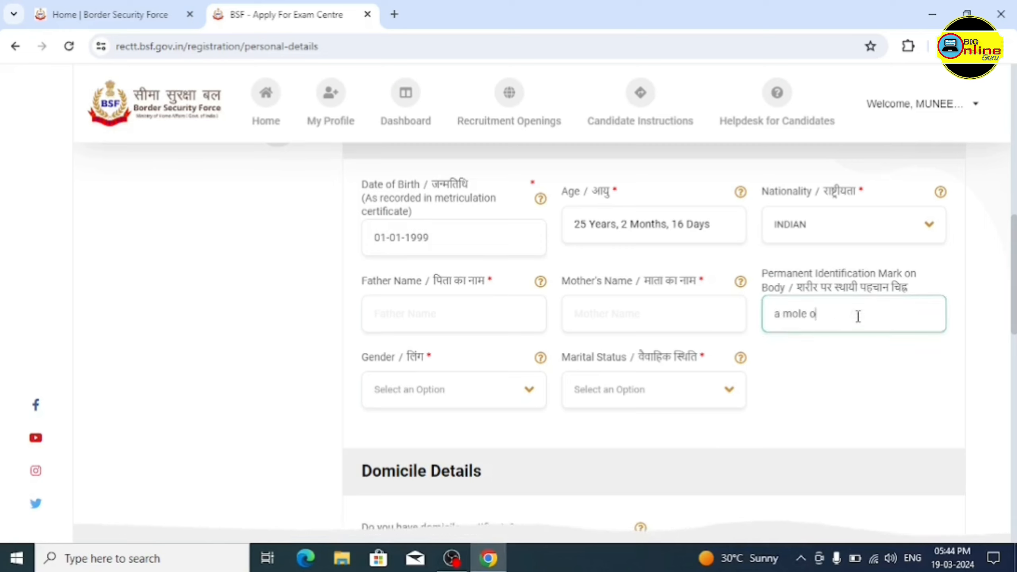
pyautogui.write('n my ches')
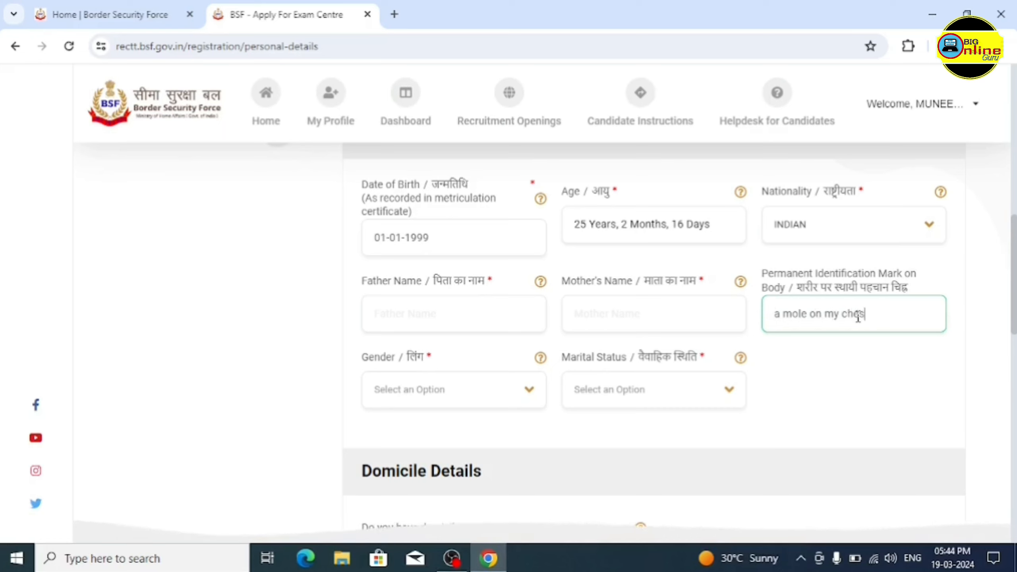
pyautogui.write('t')
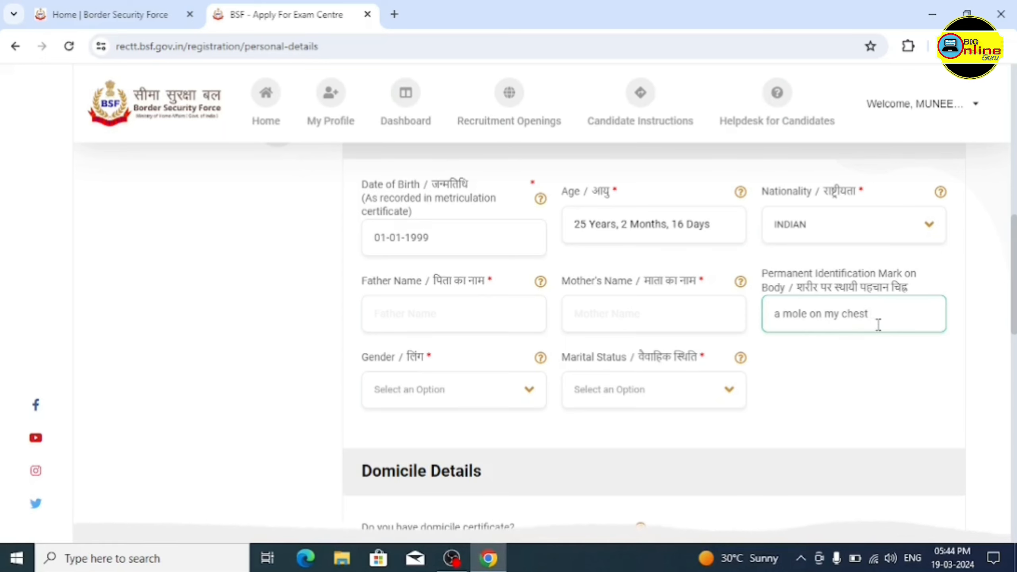
pyautogui.press('BackSpace')
pyautogui.press('BackSpace')
pyautogui.press('BackSpace')
pyautogui.press('BackSpace')
pyautogui.write('back')
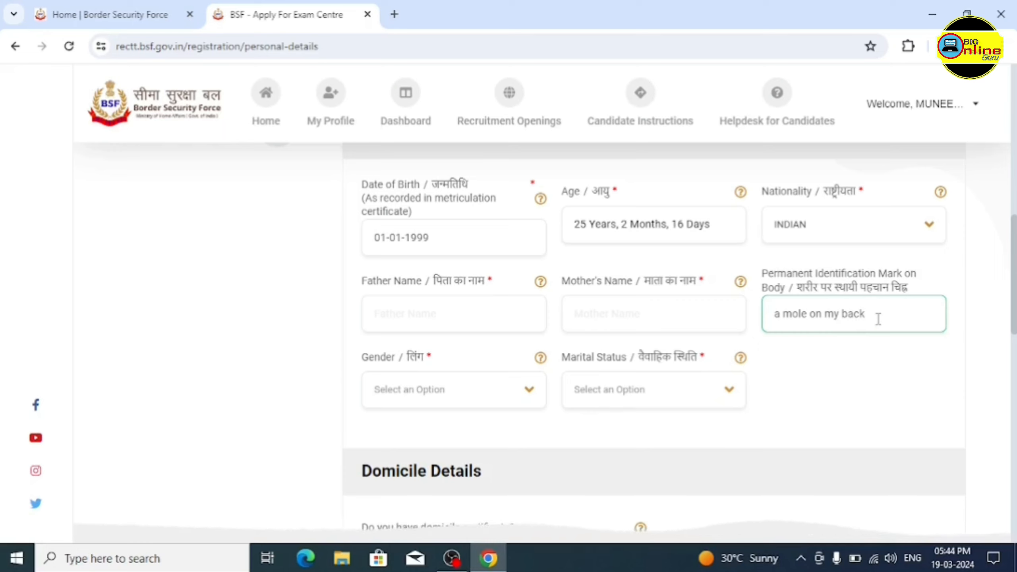
# - Set gender to MALE and marital status to MARRIED
pyautogui.click(515, 402)
pyautogui.click(429, 466)
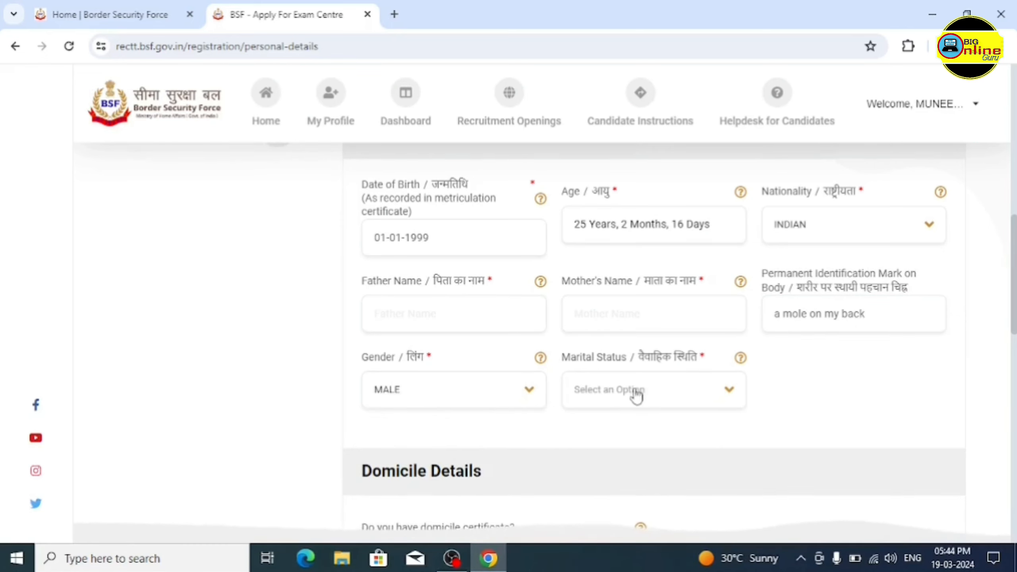
pyautogui.click(662, 393)
pyautogui.scroll(-2, 815, 417)
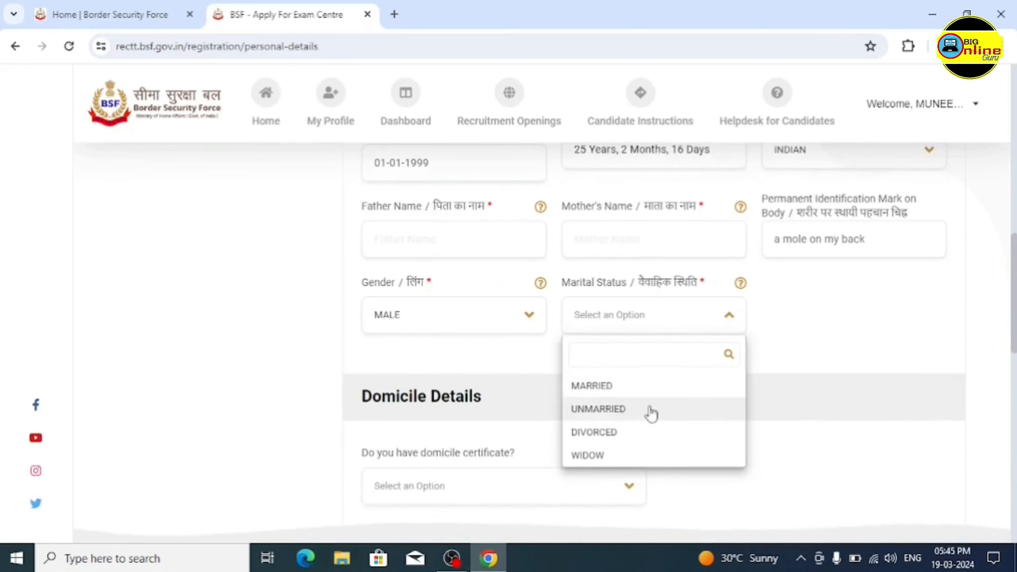
pyautogui.click(631, 409)
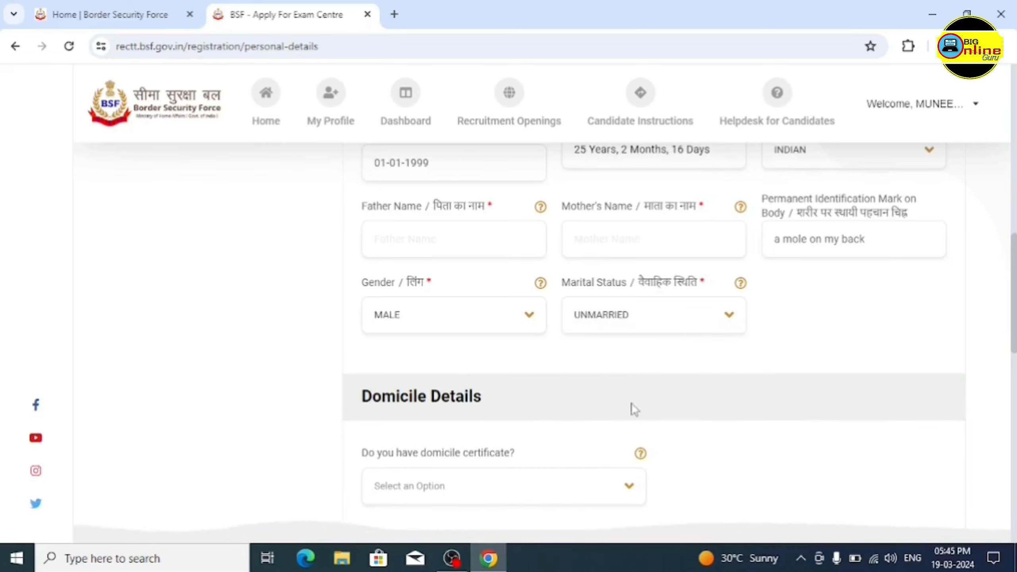
pyautogui.click(669, 322)
pyautogui.click(622, 387)
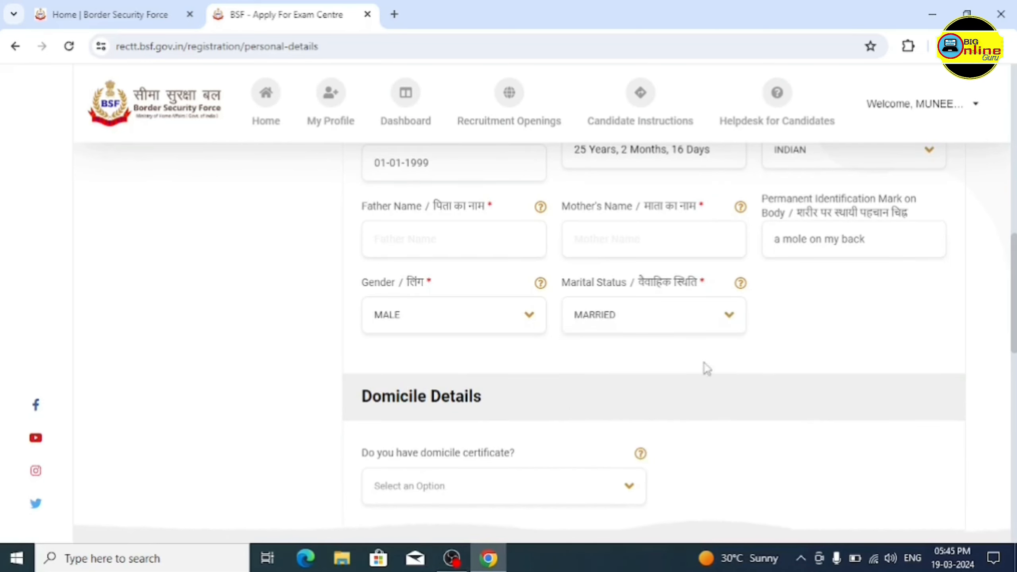
pyautogui.scroll(-4, 767, 365)
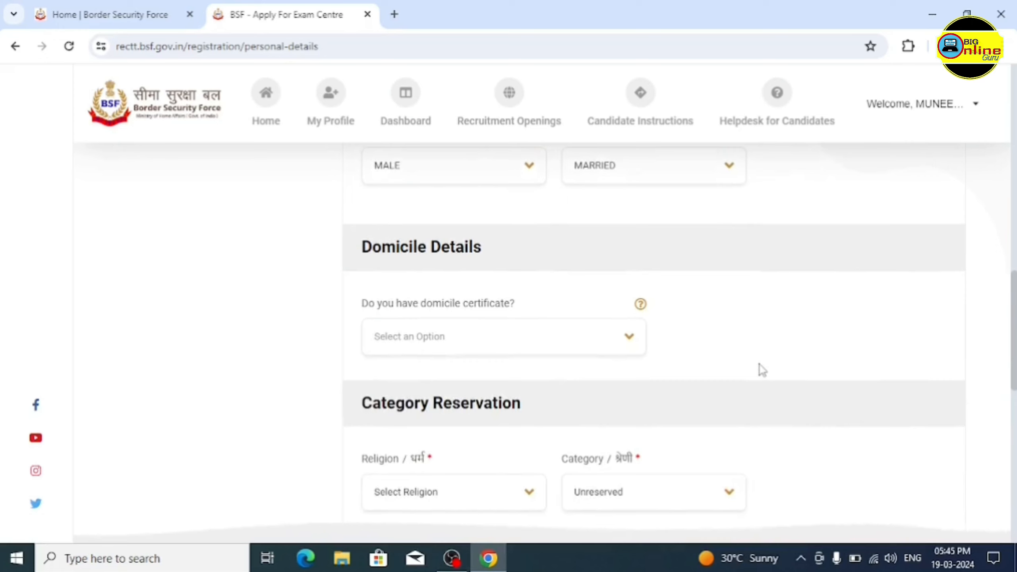
# - Answer Yes to having a domicile certificate
pyautogui.click(597, 339)
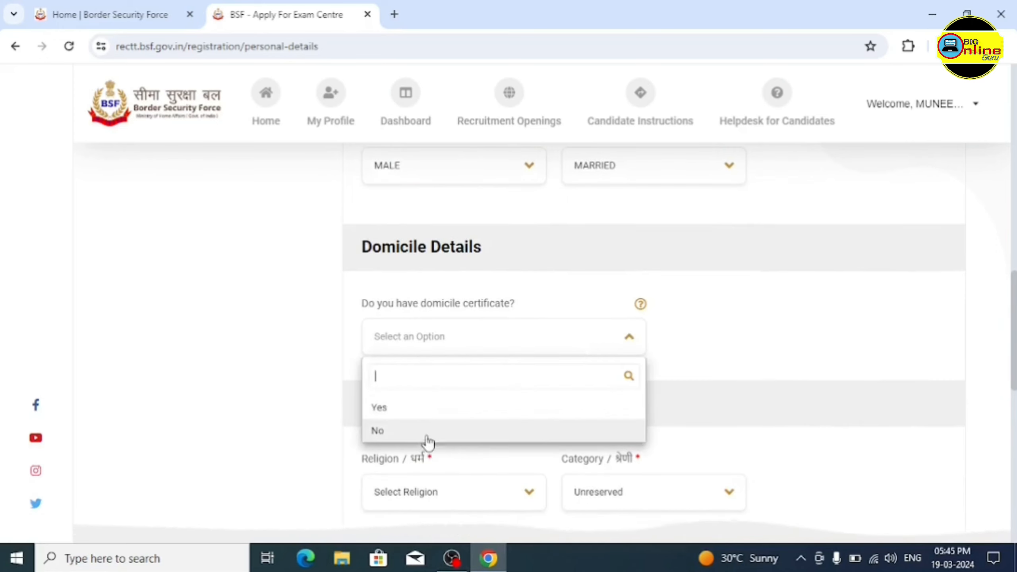
pyautogui.click(385, 431)
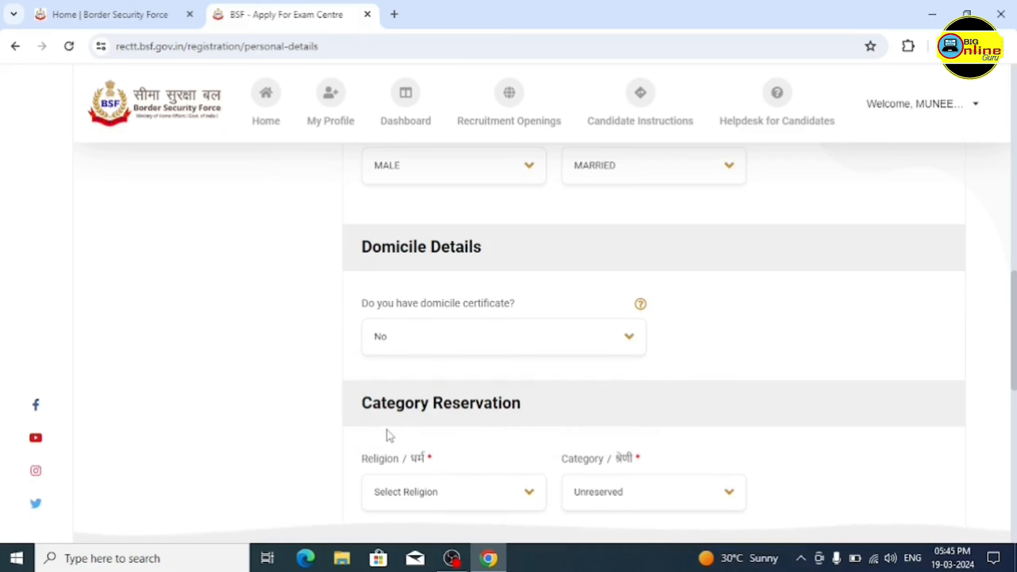
pyautogui.click(589, 341)
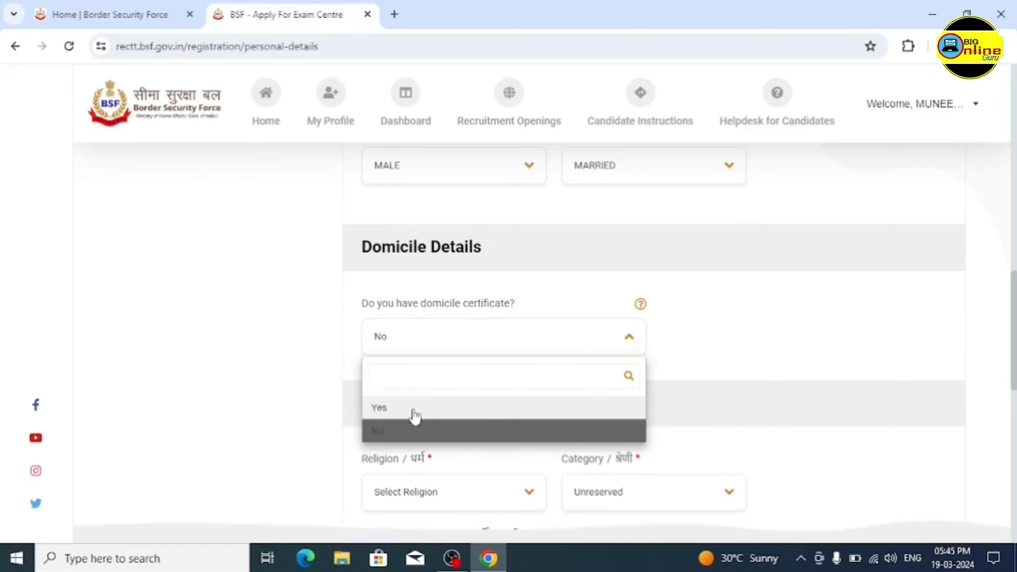
pyautogui.click(380, 431)
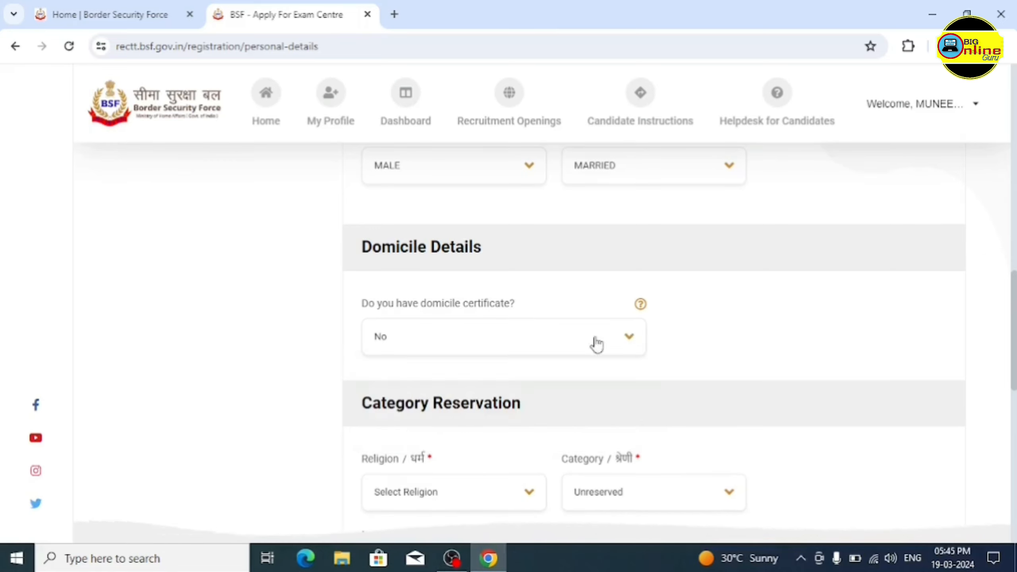
pyautogui.click(593, 341)
pyautogui.click(449, 412)
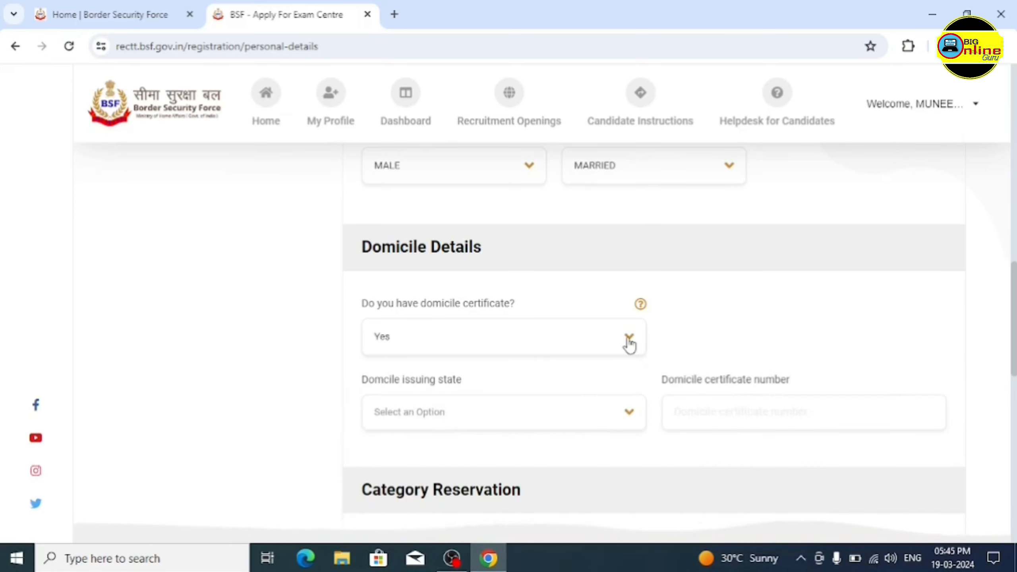
# - Choose UTTAR PRADESH as the domicile issuing state
pyautogui.scroll(-2, 620, 368)
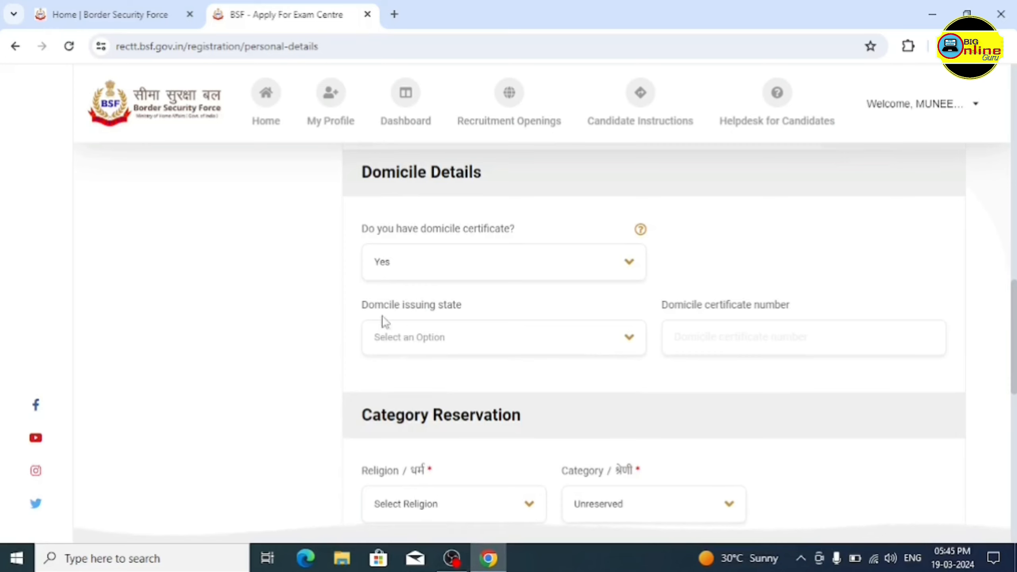
pyautogui.click(476, 341)
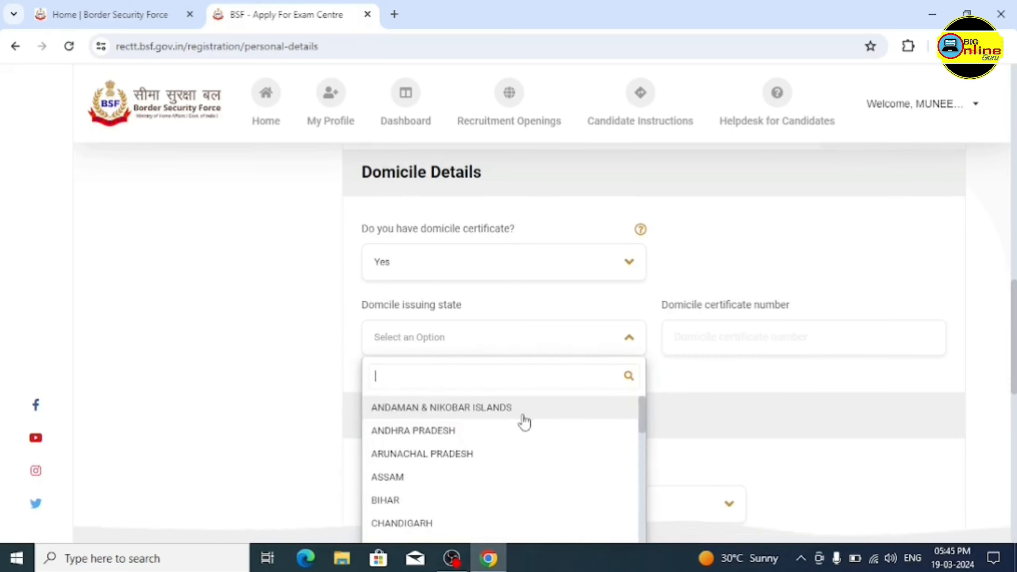
pyautogui.scroll(-15, 523, 422)
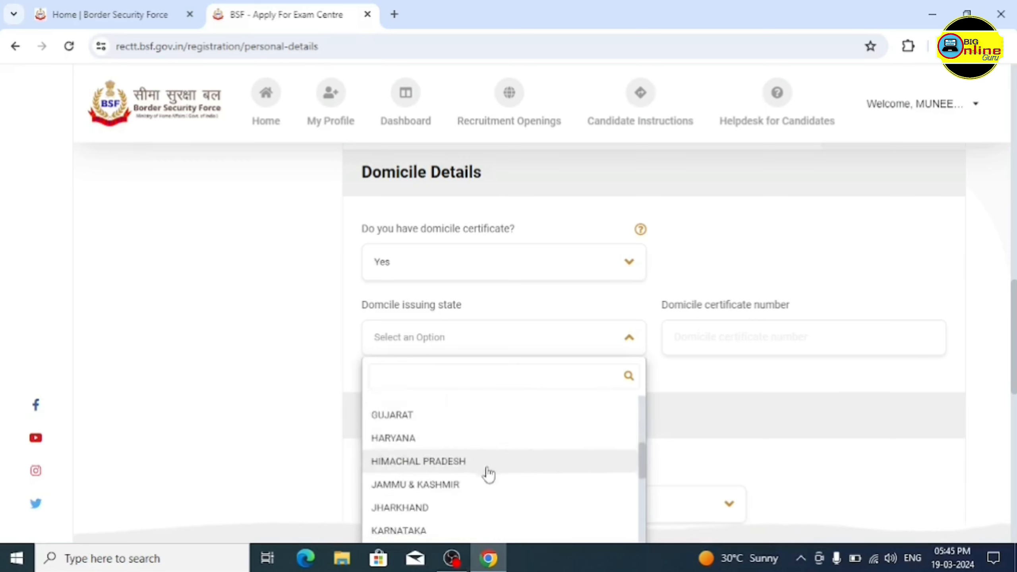
pyautogui.click(479, 517)
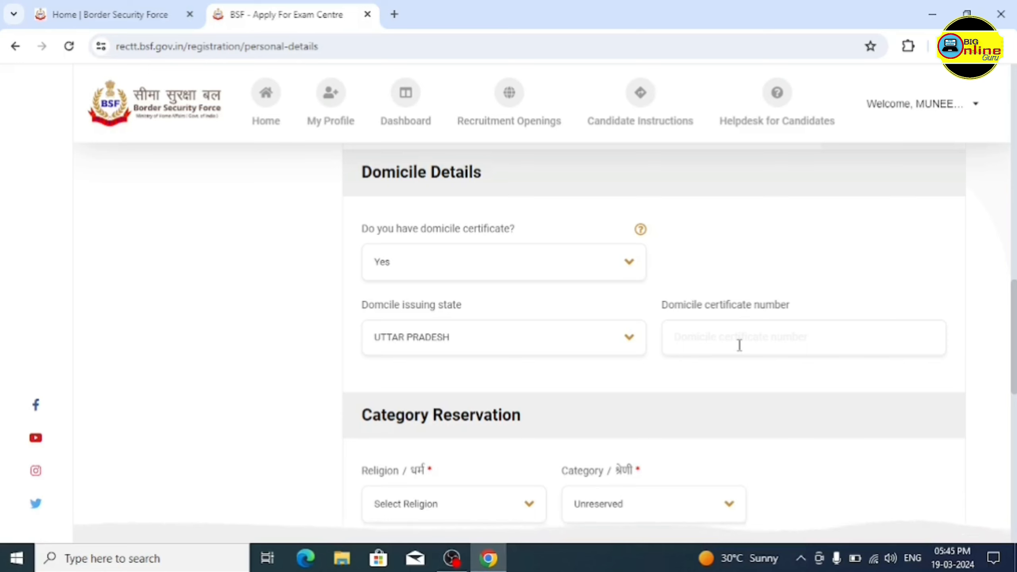
pyautogui.click(741, 343)
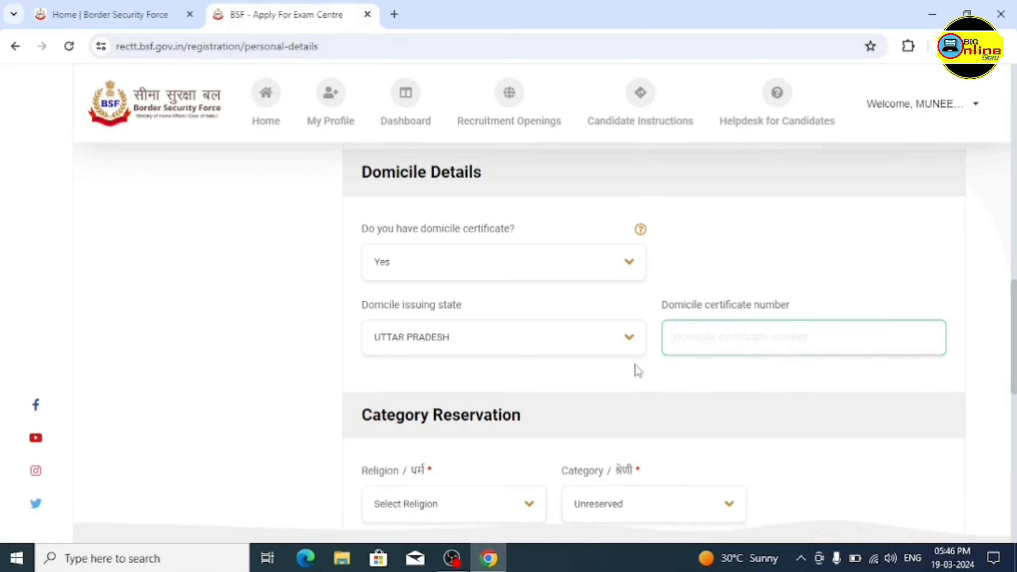
pyautogui.scroll(-5, 641, 368)
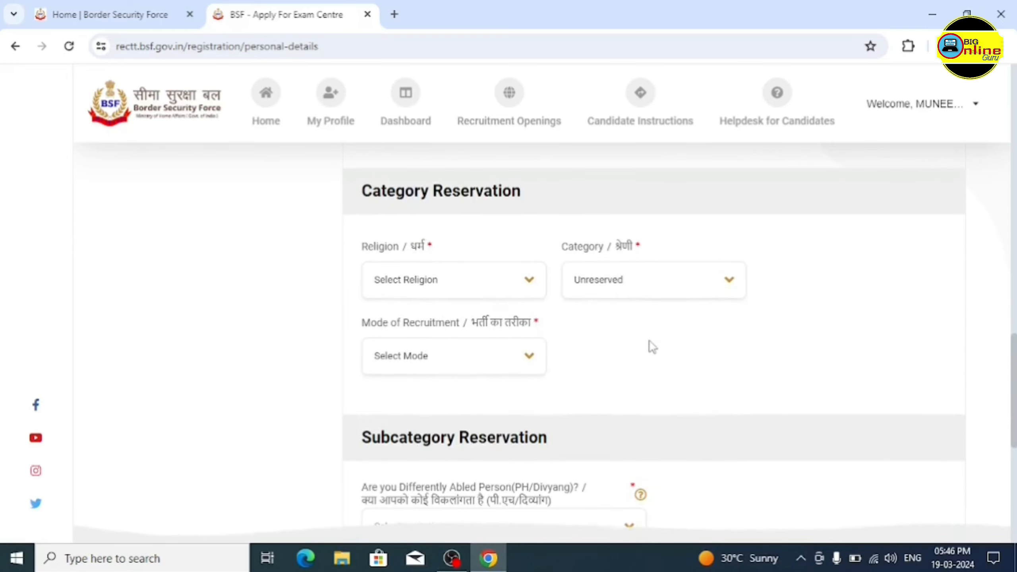
# - Set religion to Hindu and switch the category from Unreserved to ST
pyautogui.click(526, 283)
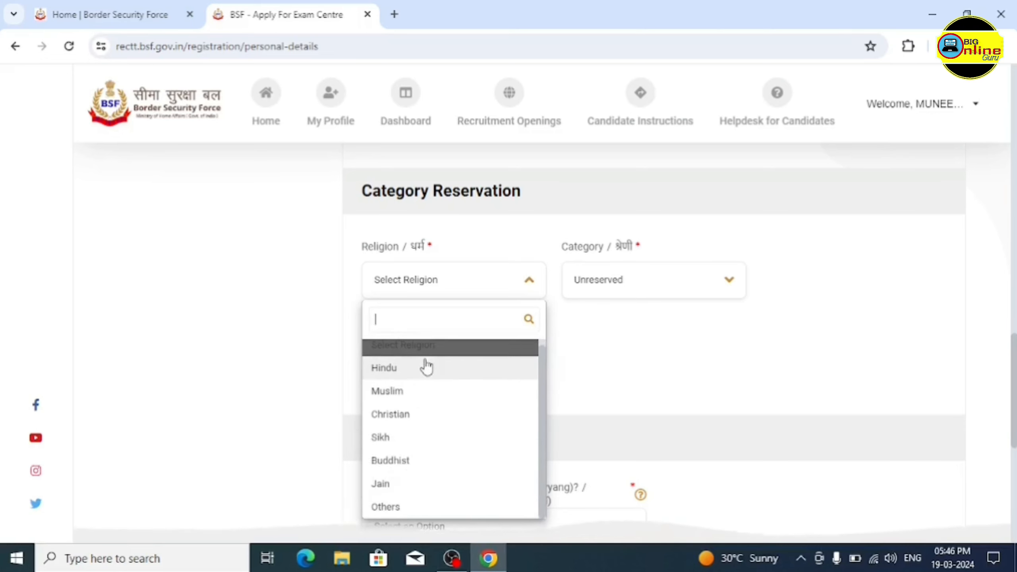
pyautogui.click(402, 373)
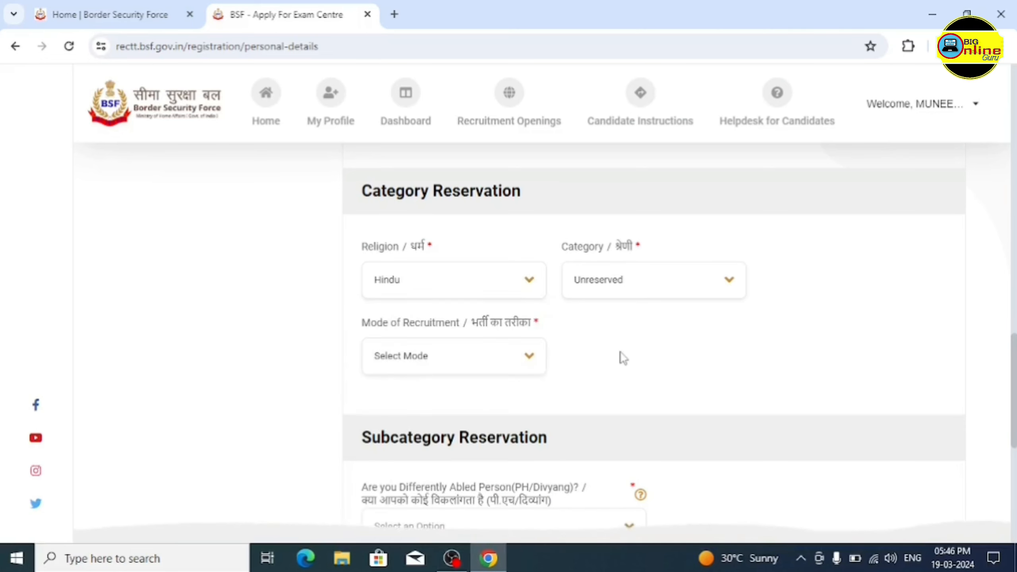
pyautogui.click(667, 282)
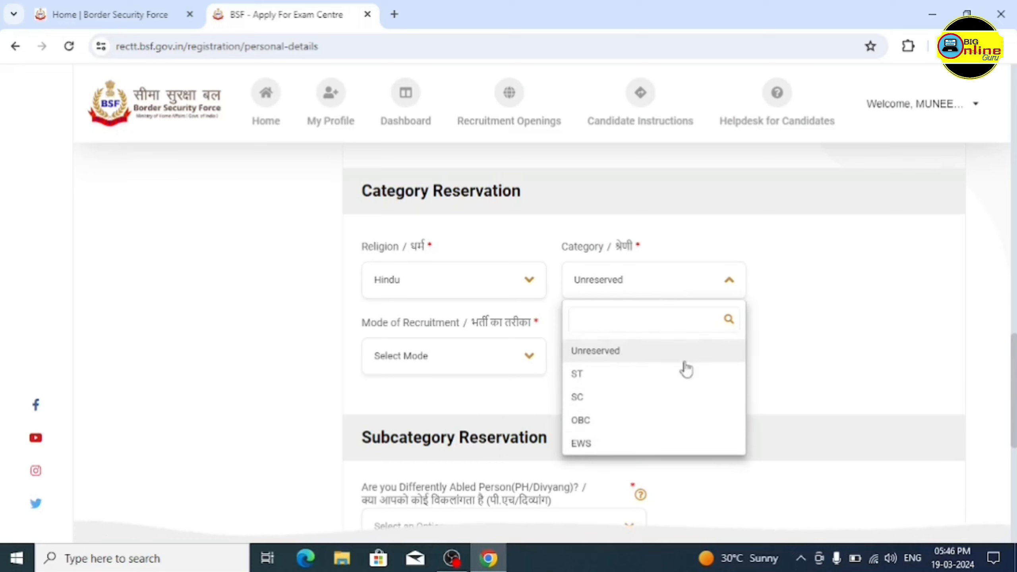
pyautogui.click(615, 355)
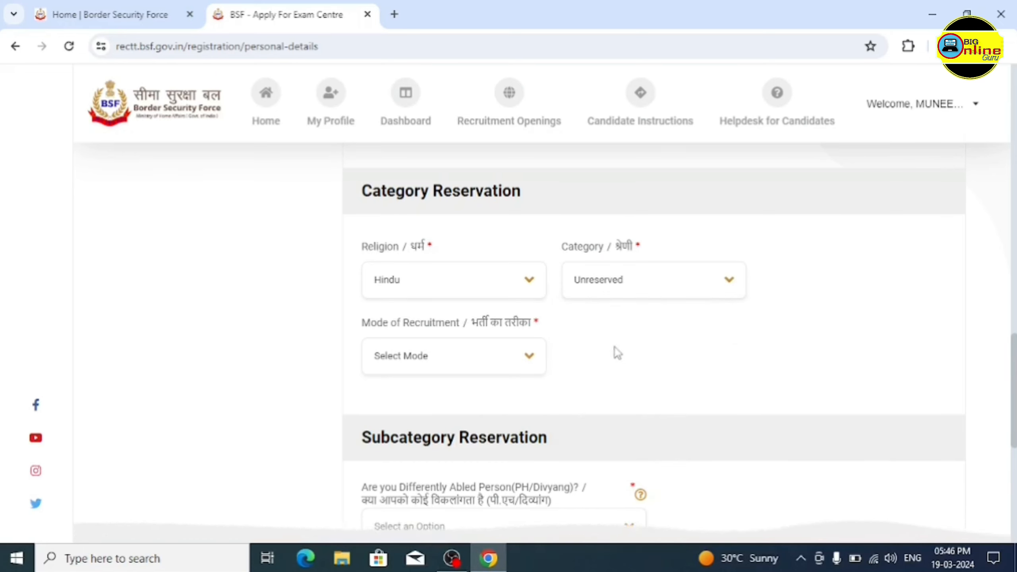
pyautogui.click(633, 283)
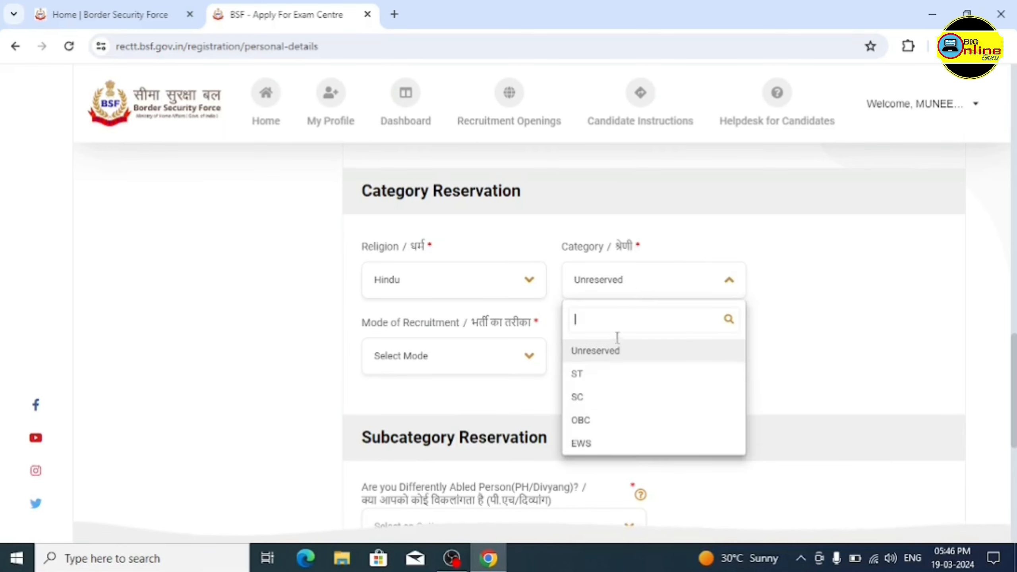
pyautogui.click(596, 379)
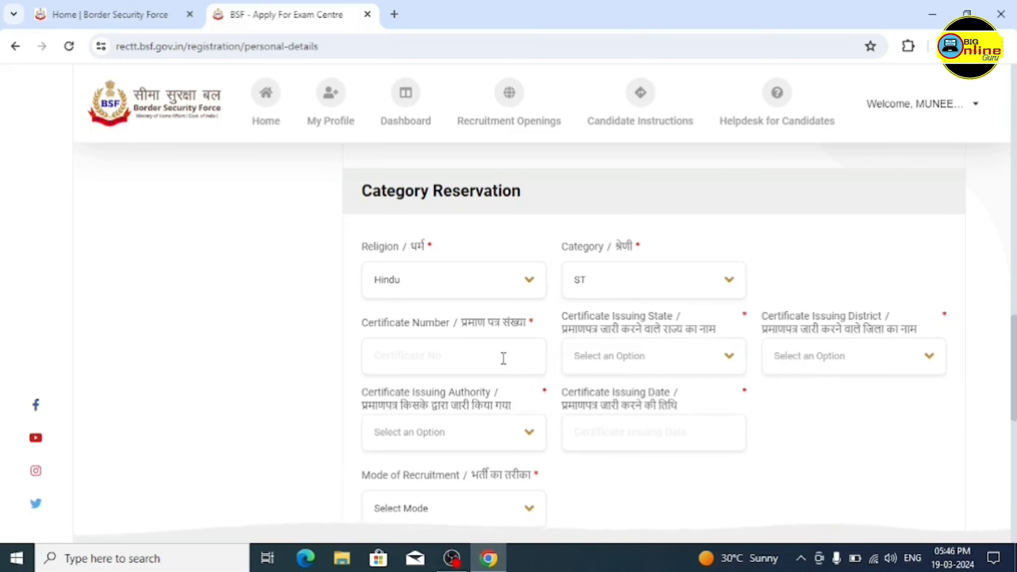
# - Set the certificate issuing authority to Tehsildar
pyautogui.click(486, 359)
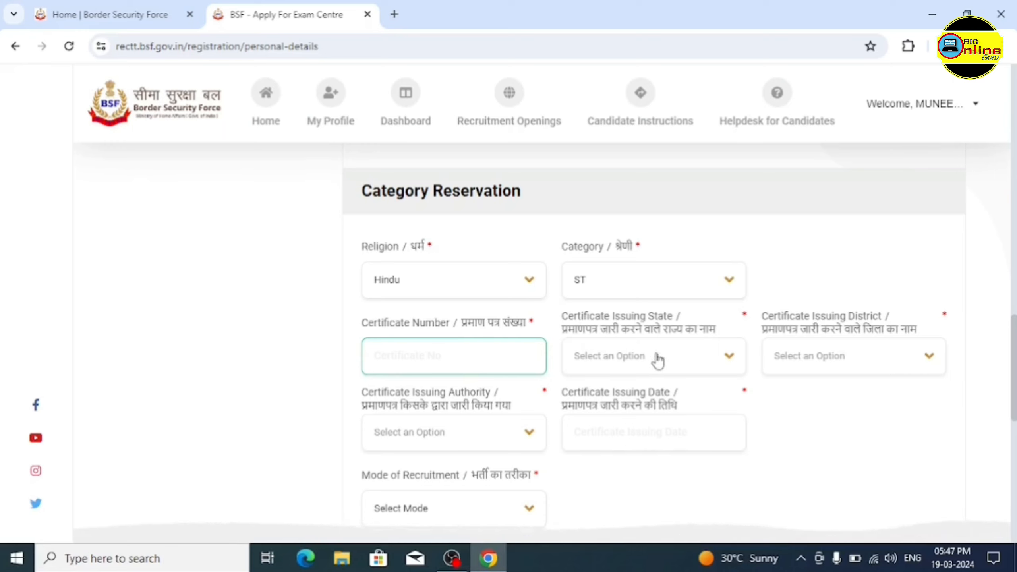
pyautogui.click(848, 356)
pyautogui.click(848, 356)
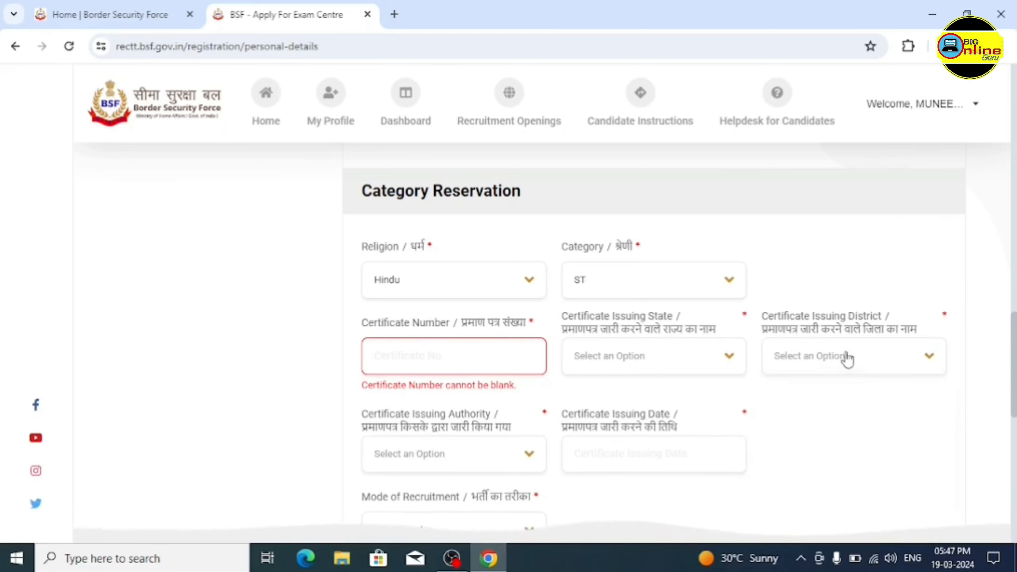
pyautogui.click(486, 460)
pyautogui.scroll(-3, 894, 405)
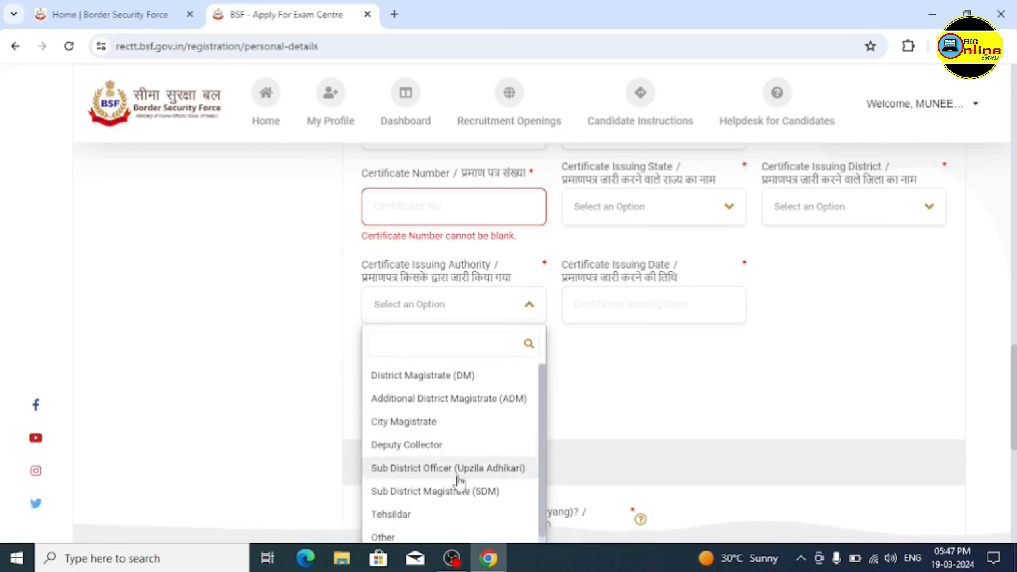
pyautogui.click(415, 517)
pyautogui.click(529, 307)
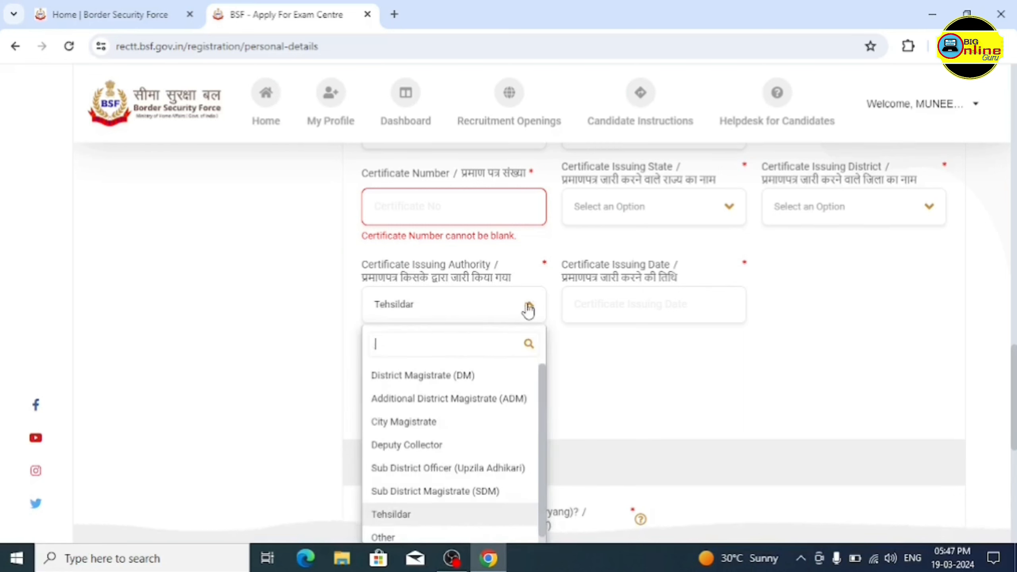
pyautogui.click(647, 339)
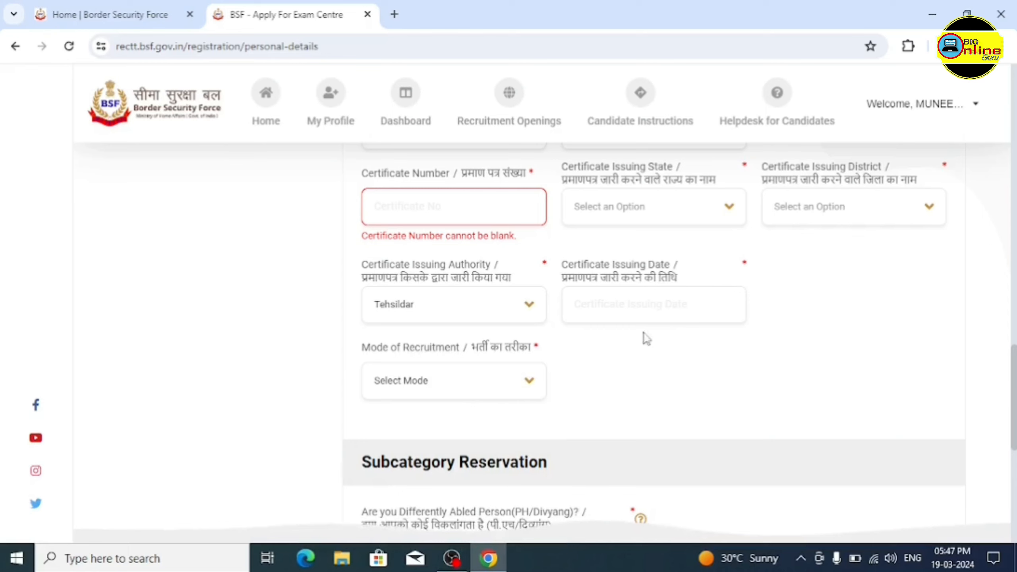
# - Set the certificate issuing date to 11-03-2024 in the calendar
pyautogui.click(651, 312)
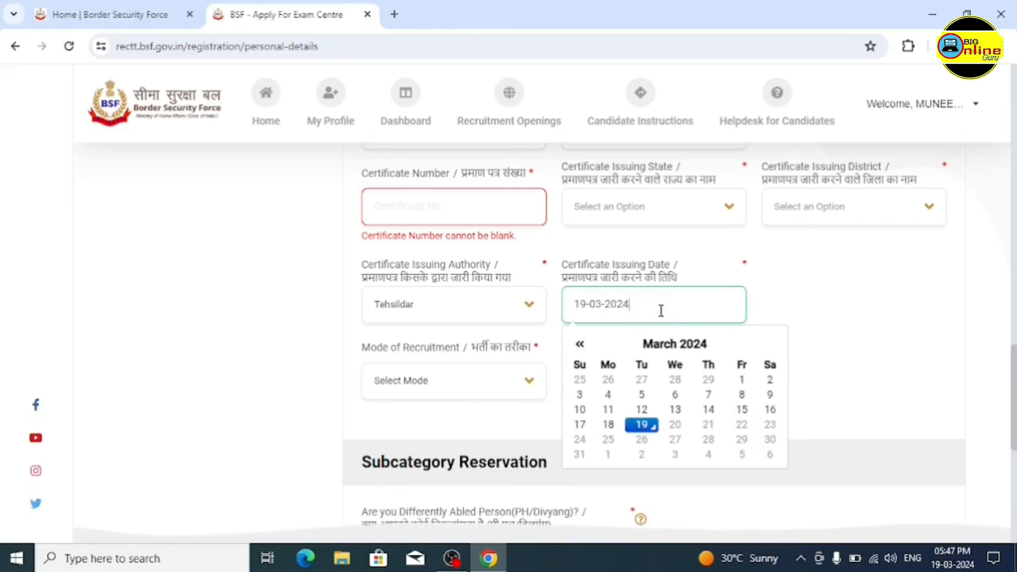
pyautogui.click(824, 298)
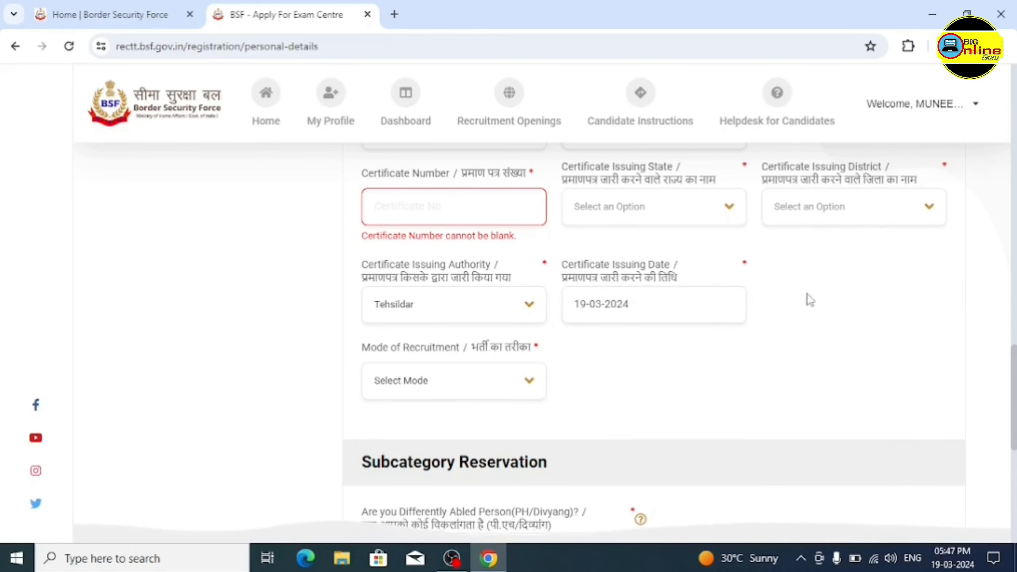
pyautogui.scroll(2, 806, 297)
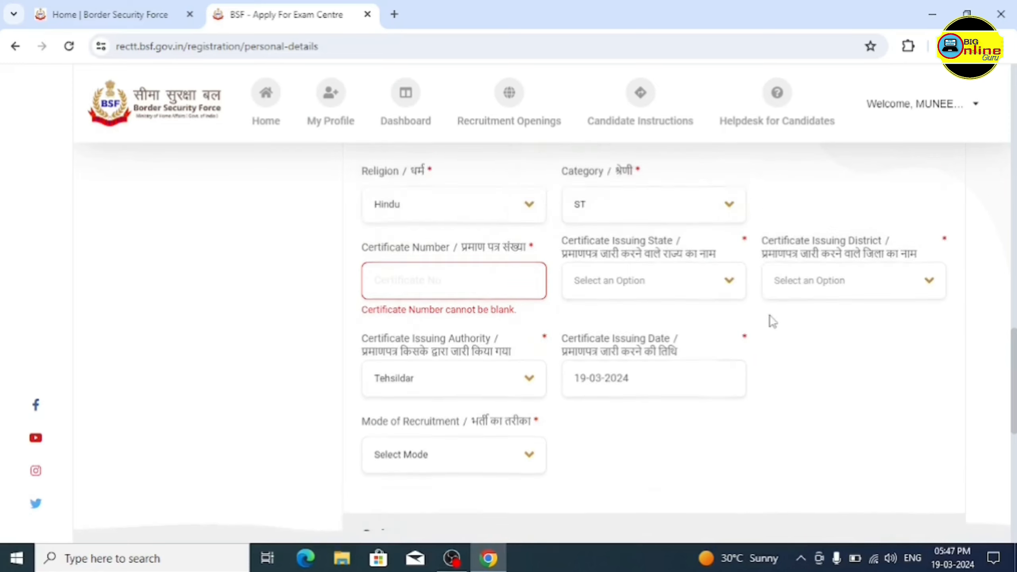
pyautogui.click(653, 381)
pyautogui.click(681, 236)
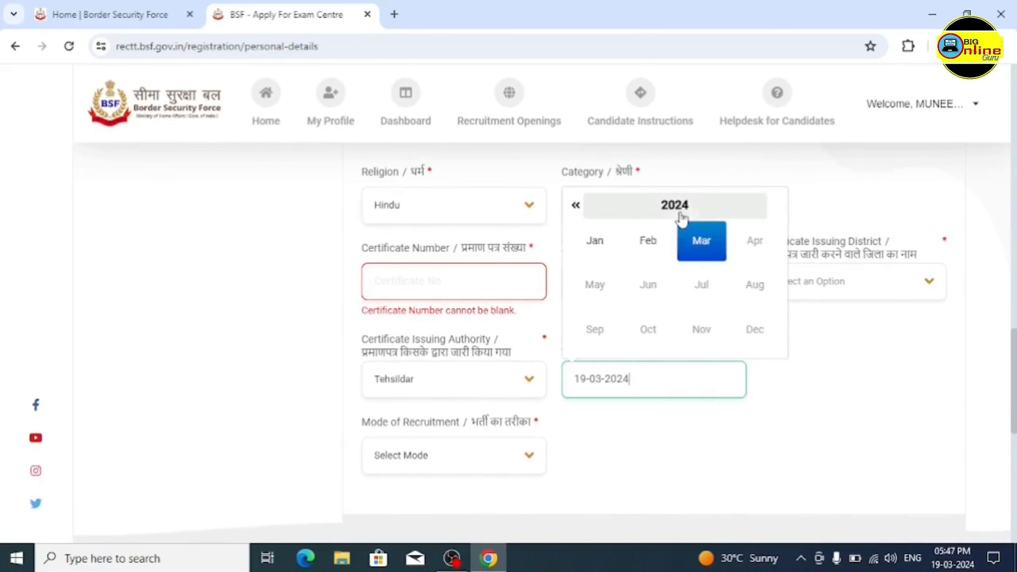
pyautogui.click(680, 217)
pyautogui.click(647, 291)
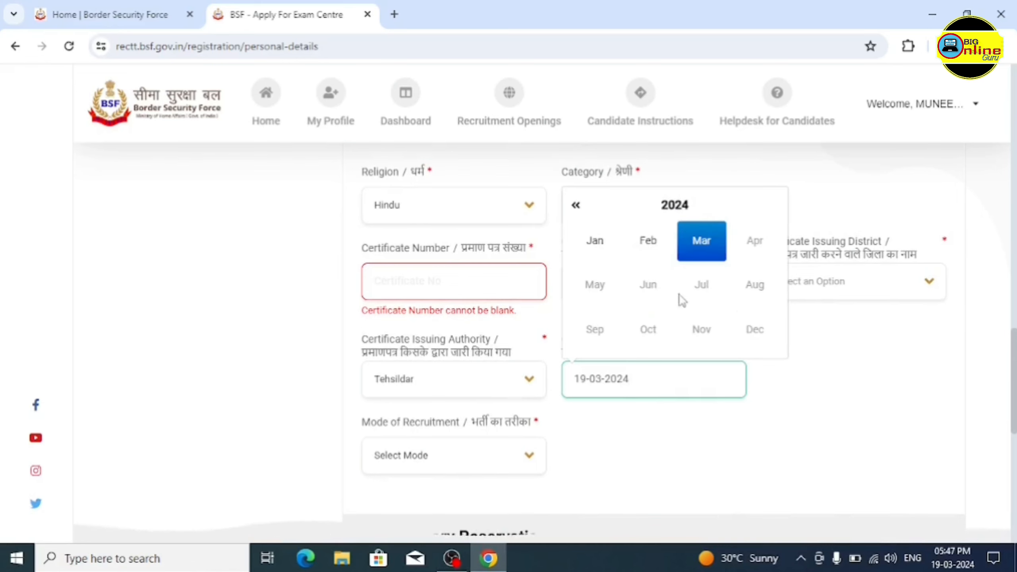
pyautogui.click(711, 251)
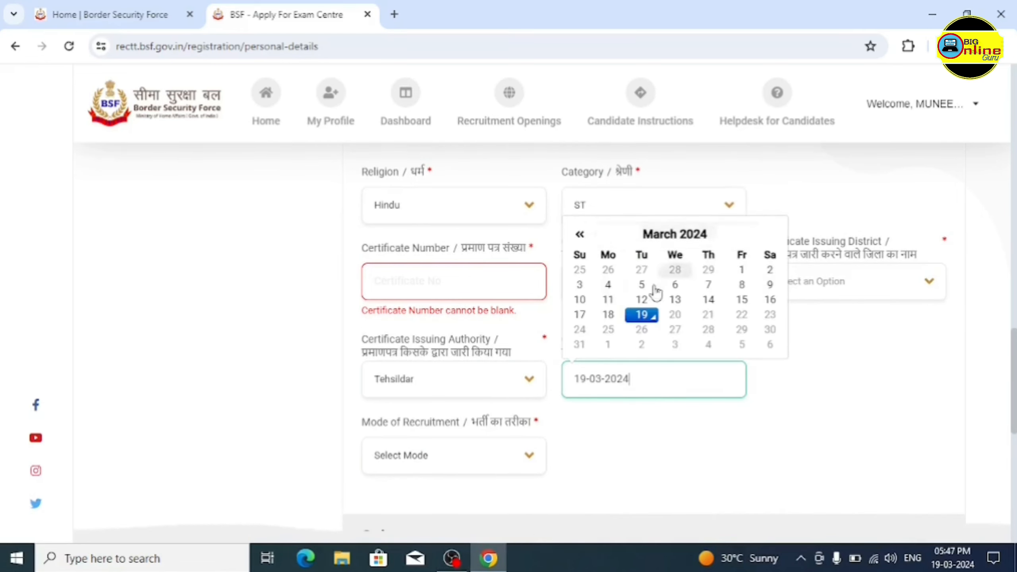
pyautogui.click(607, 300)
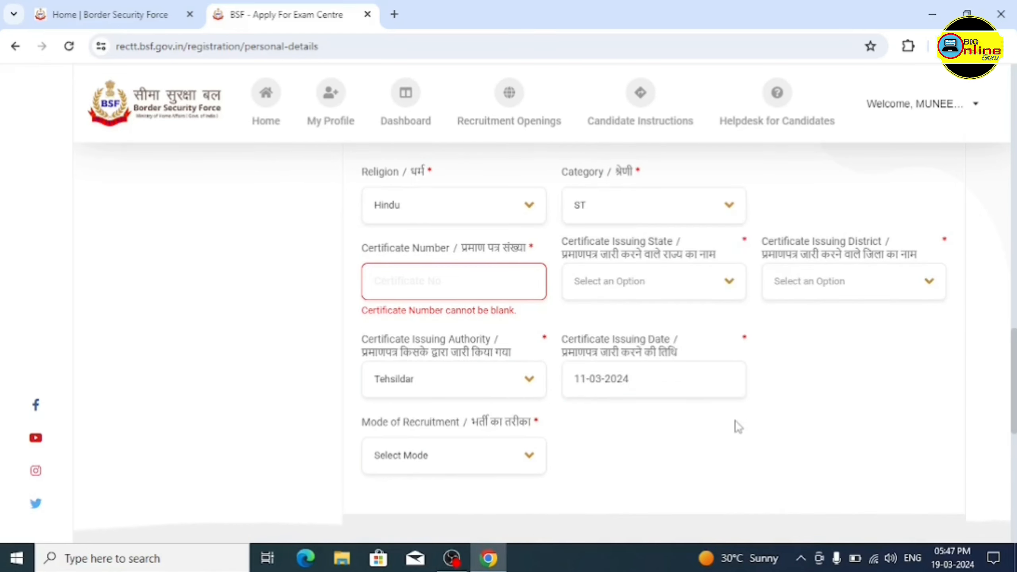
pyautogui.scroll(3, 736, 422)
pyautogui.click(677, 354)
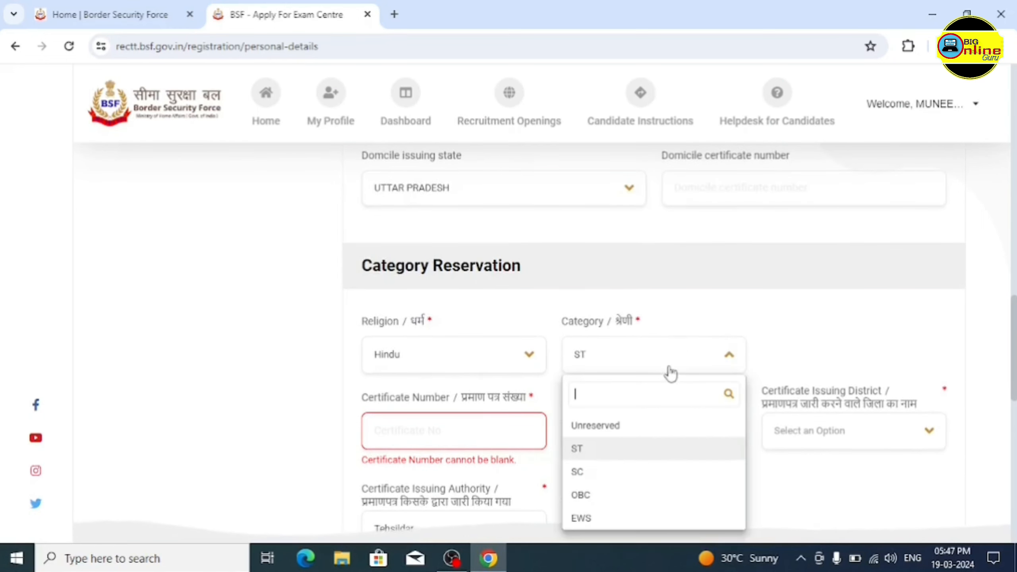
# - Change the category from SC to OBC
pyautogui.click(607, 479)
pyautogui.scroll(-2, 495, 486)
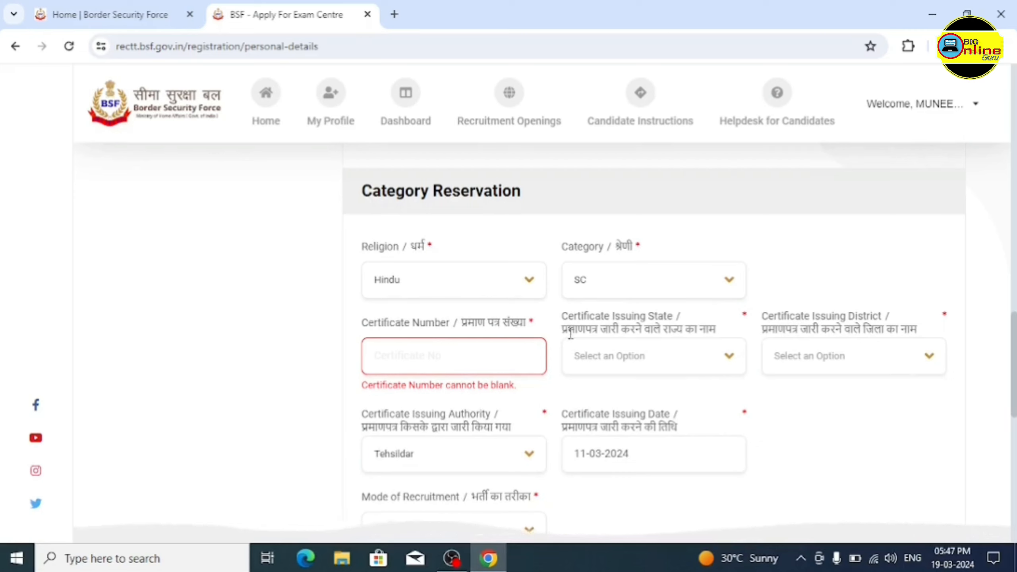
pyautogui.click(629, 291)
pyautogui.click(603, 420)
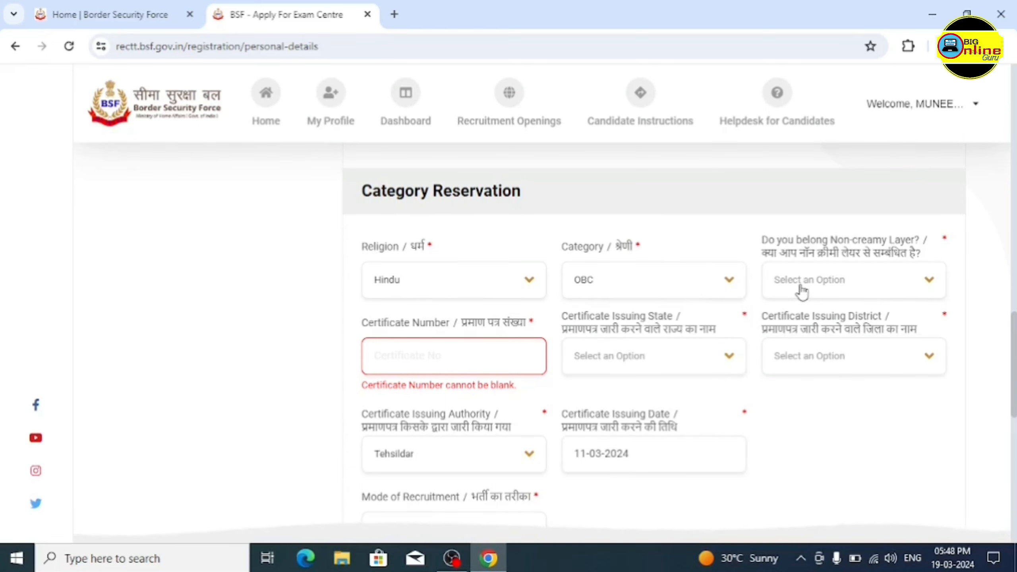
# - Answer Yes to the non-creamy layer question and begin choosing the certificate issuing state
pyautogui.click(853, 283)
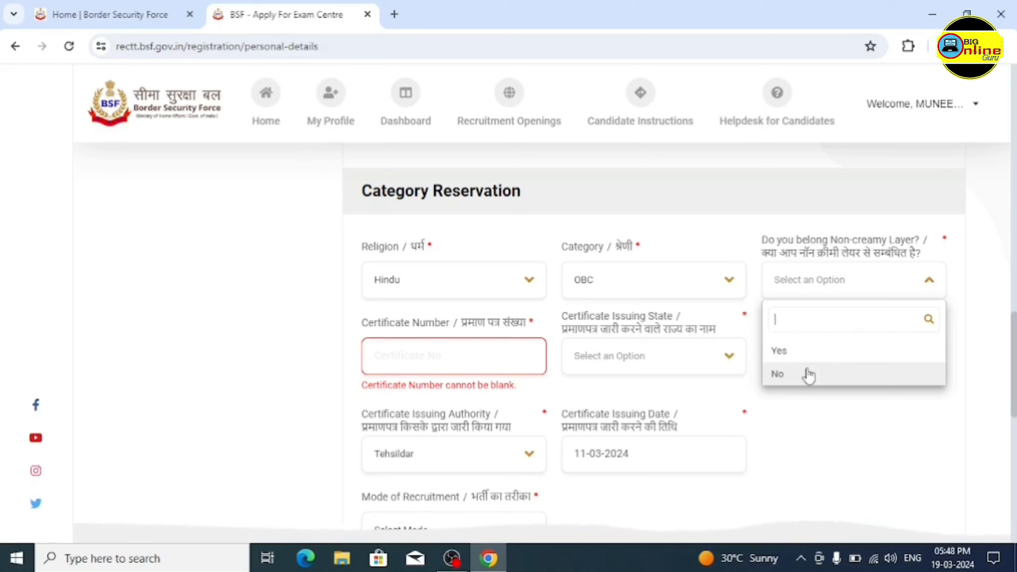
pyautogui.click(812, 356)
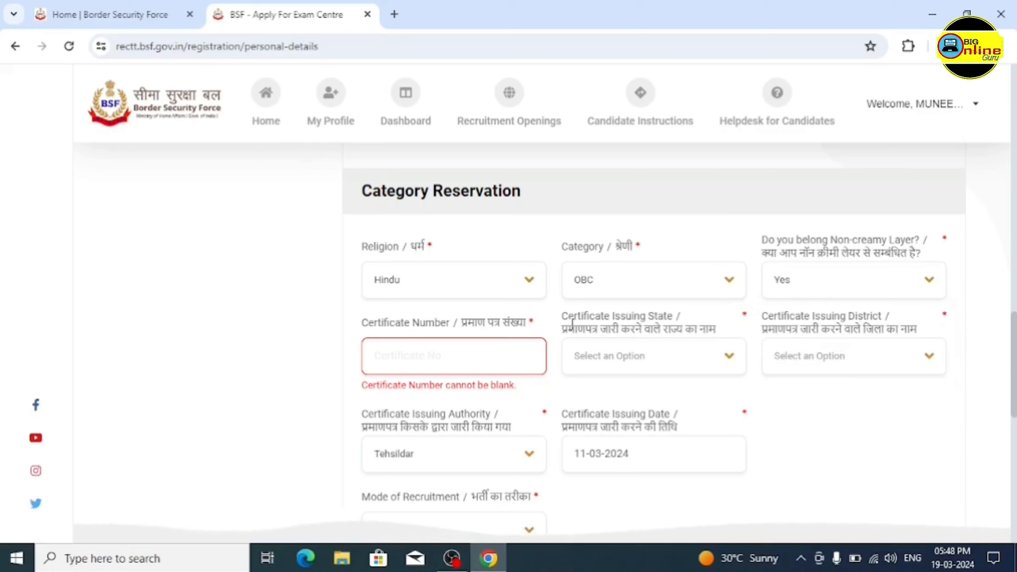
pyautogui.click(479, 359)
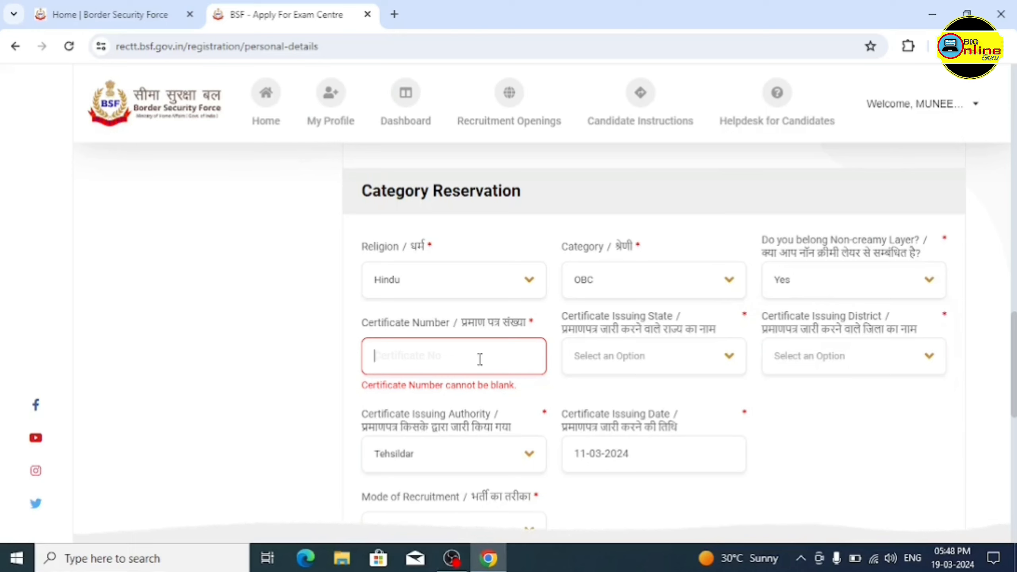
pyautogui.click(645, 361)
pyautogui.scroll(-3, 624, 459)
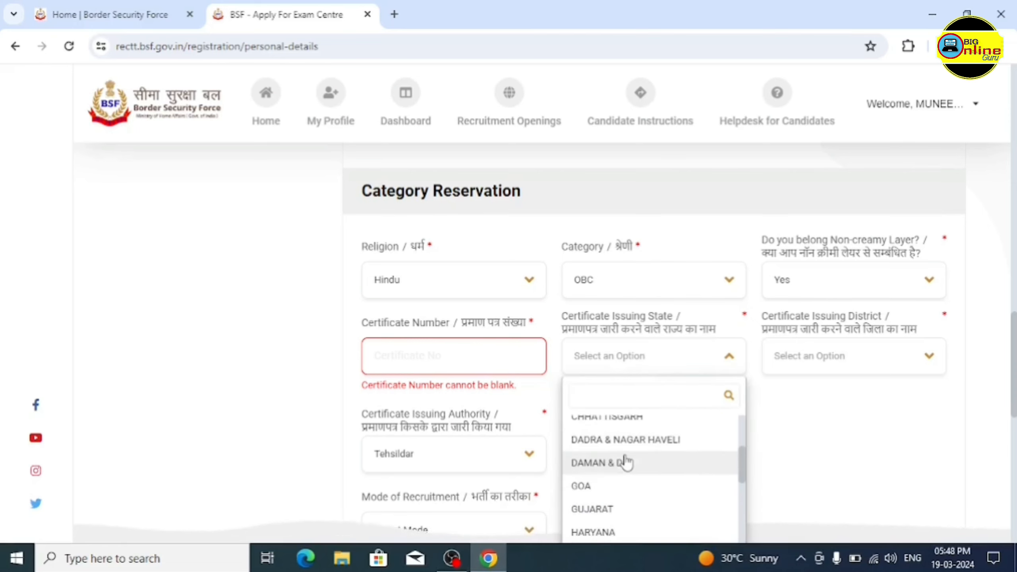
pyautogui.write('u')
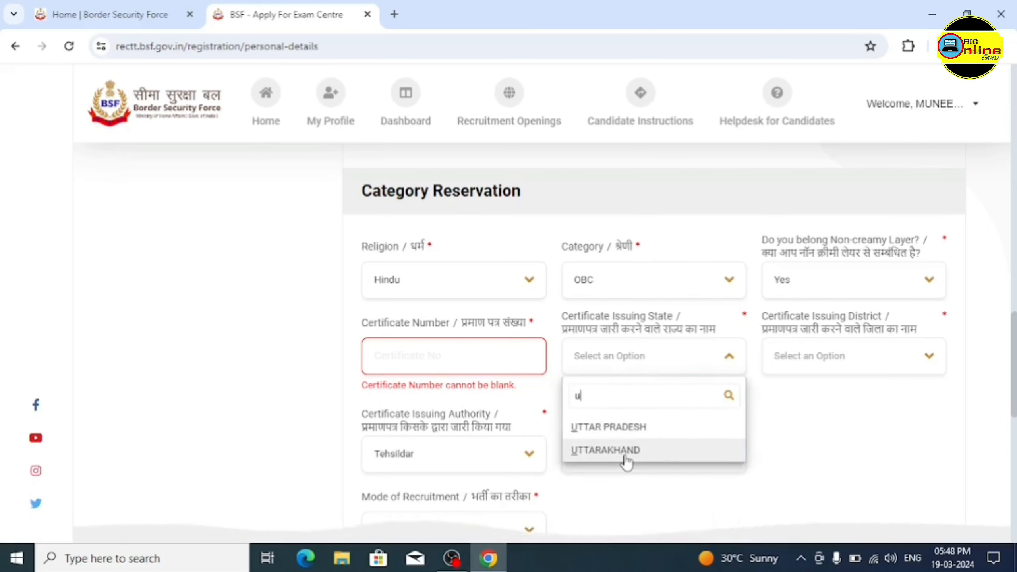
# - Set certificate issuing state to UTTAR PRADESH and district to Budaun via search 'bu'
pyautogui.click(637, 429)
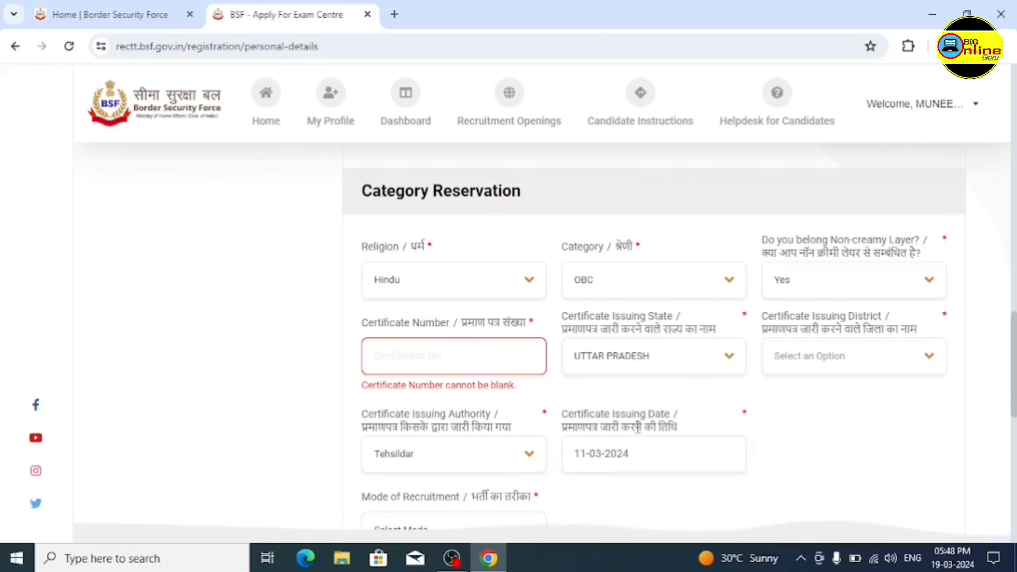
pyautogui.click(870, 372)
pyautogui.write('bu')
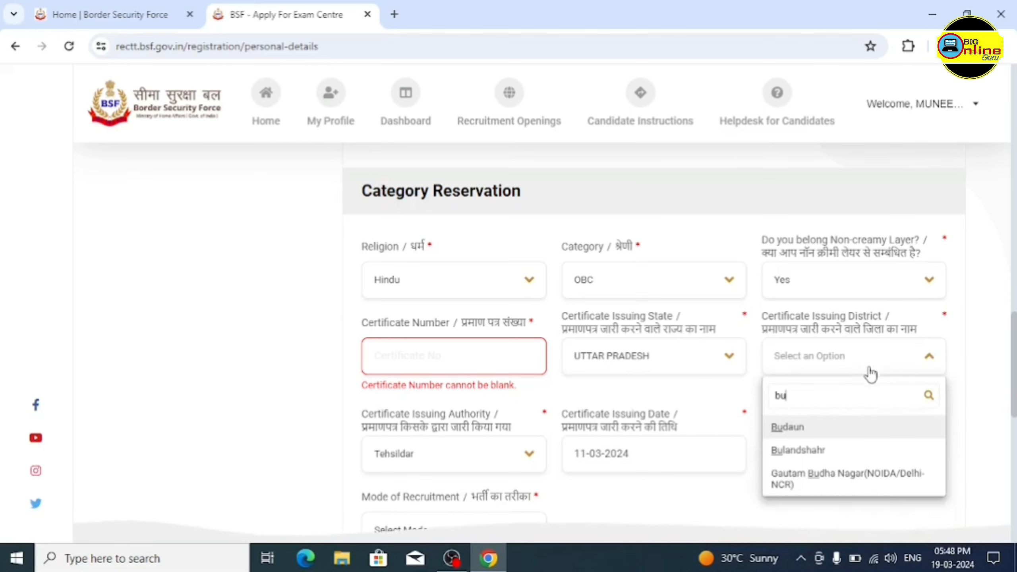
pyautogui.click(824, 428)
pyautogui.scroll(-2, 550, 429)
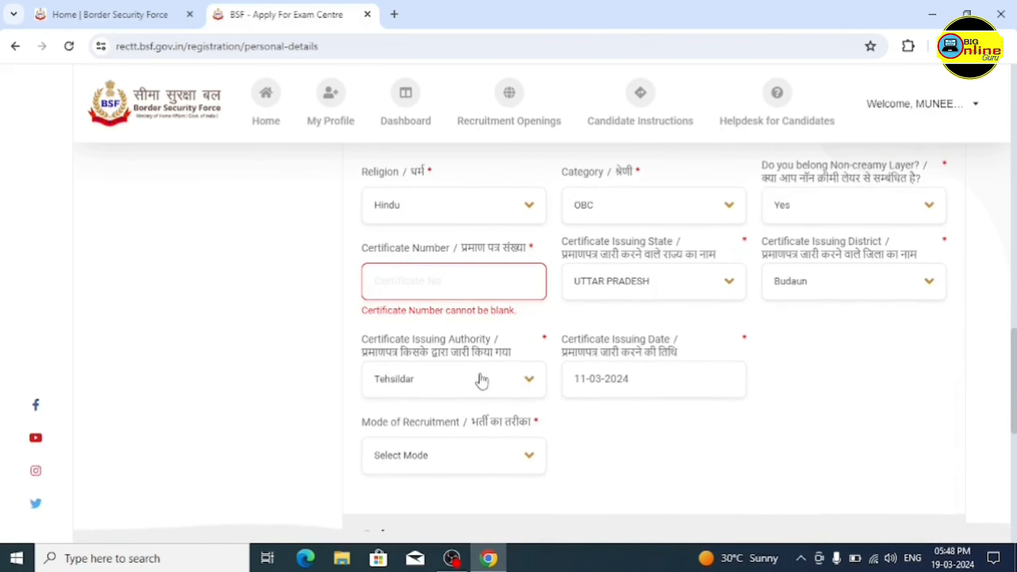
# - Keep Tehsildar as issuing authority and 11-03-2024 as the issuing date
pyautogui.click(517, 382)
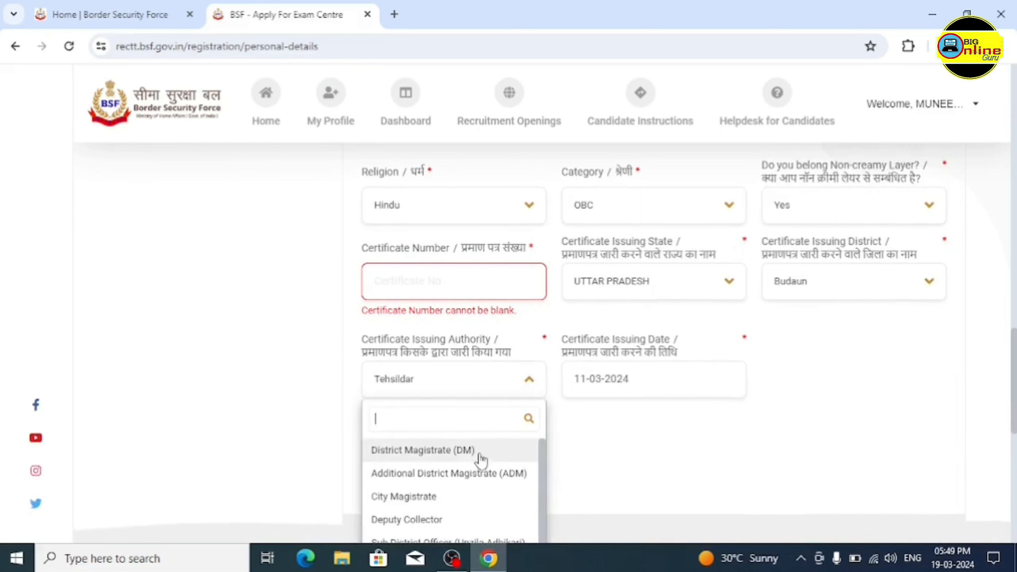
pyautogui.scroll(-2, 728, 437)
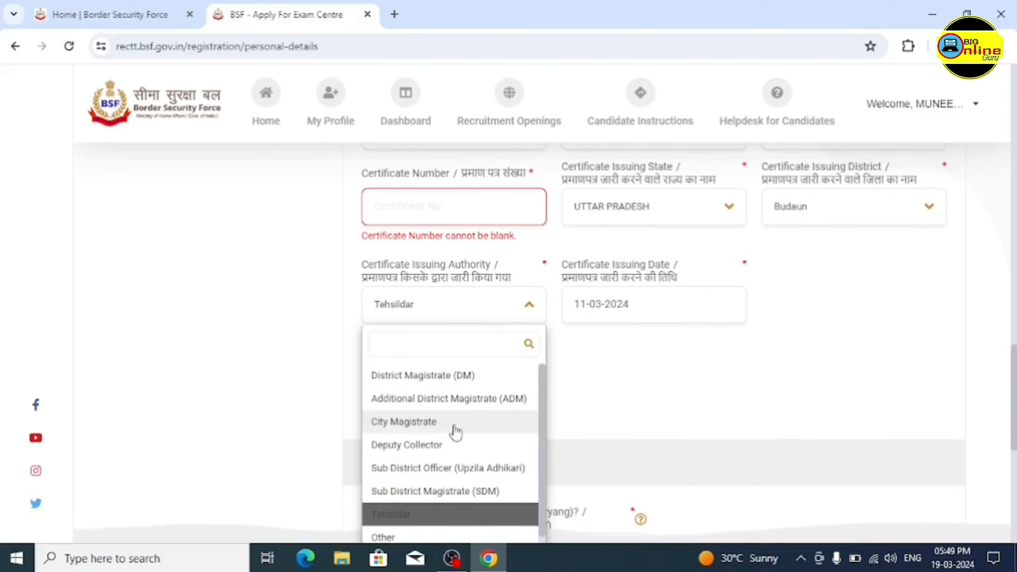
pyautogui.scroll(-1, 469, 446)
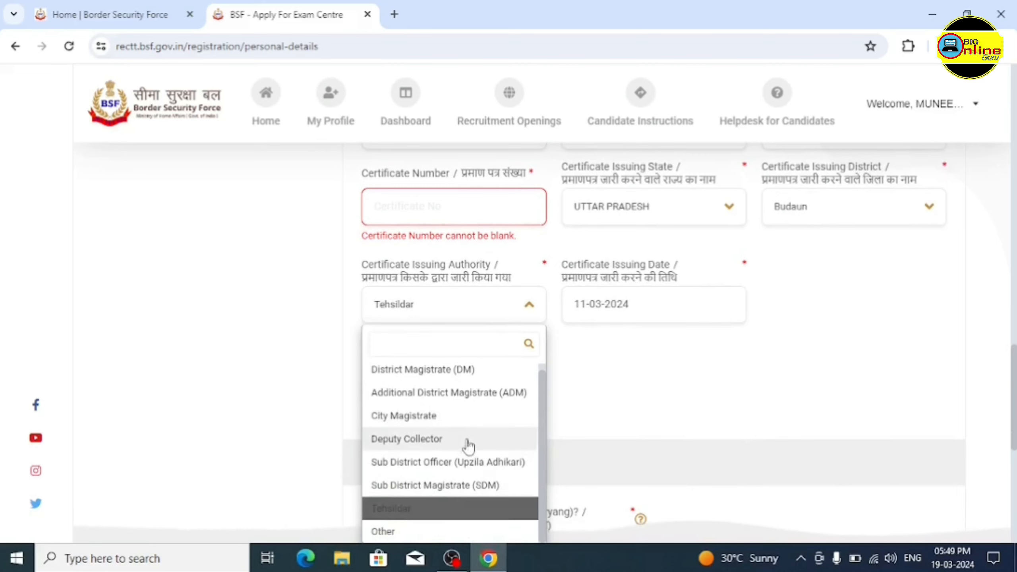
pyautogui.click(411, 508)
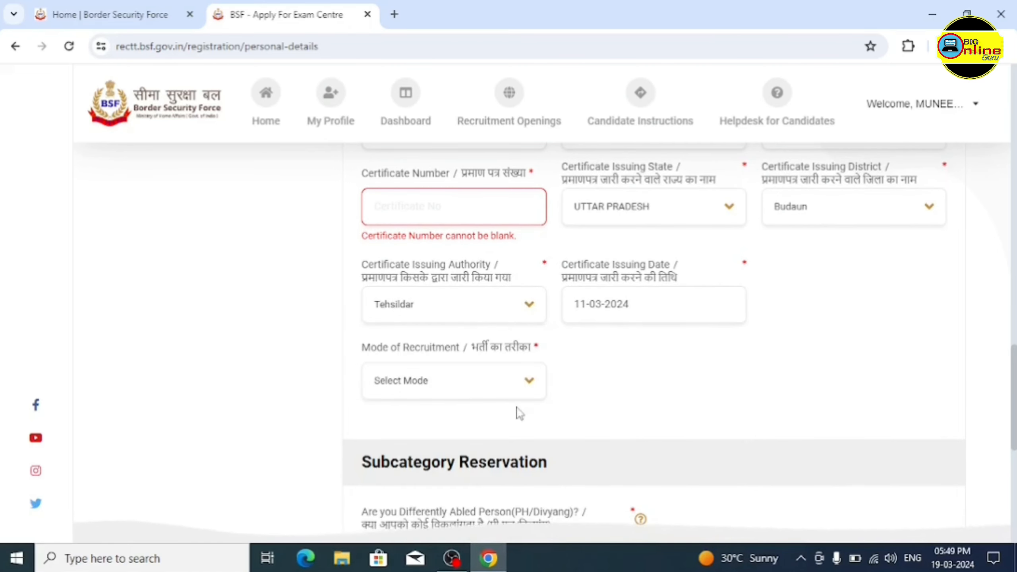
pyautogui.click(674, 305)
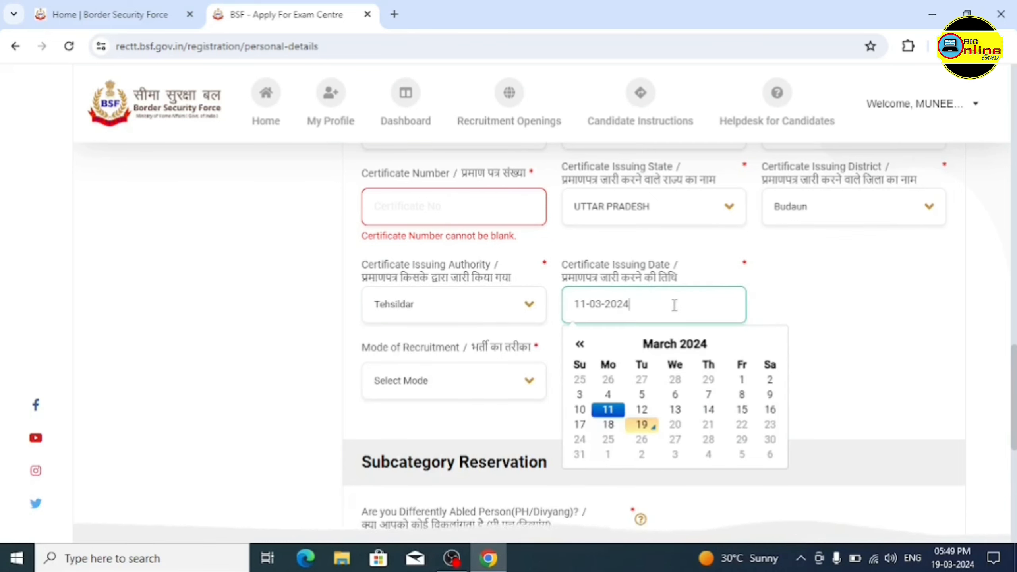
pyautogui.click(811, 288)
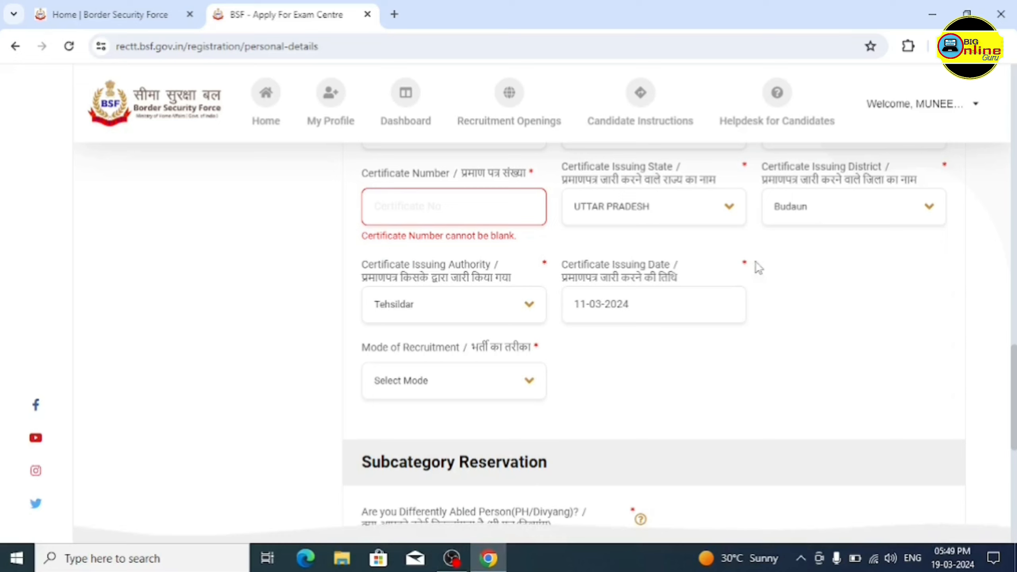
pyautogui.scroll(3, 781, 275)
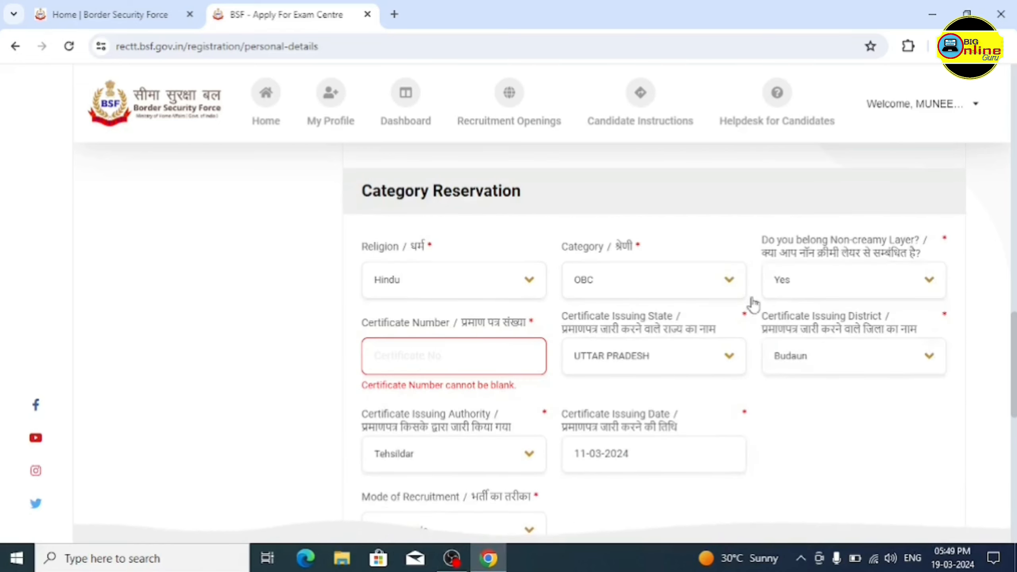
pyautogui.scroll(-5, 752, 304)
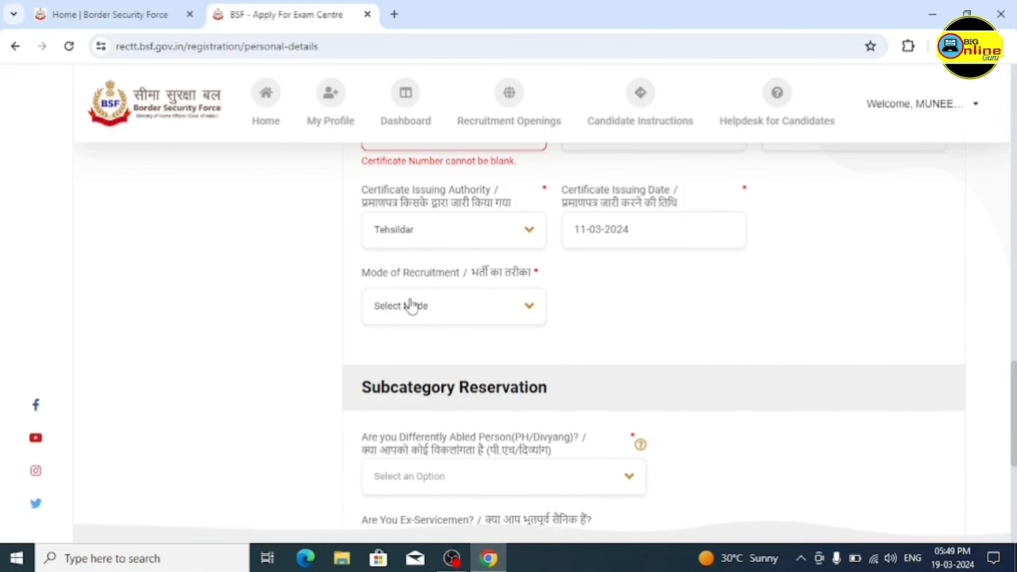
# - Choose Direct entry(DE) as the mode of recruitment
pyautogui.click(527, 312)
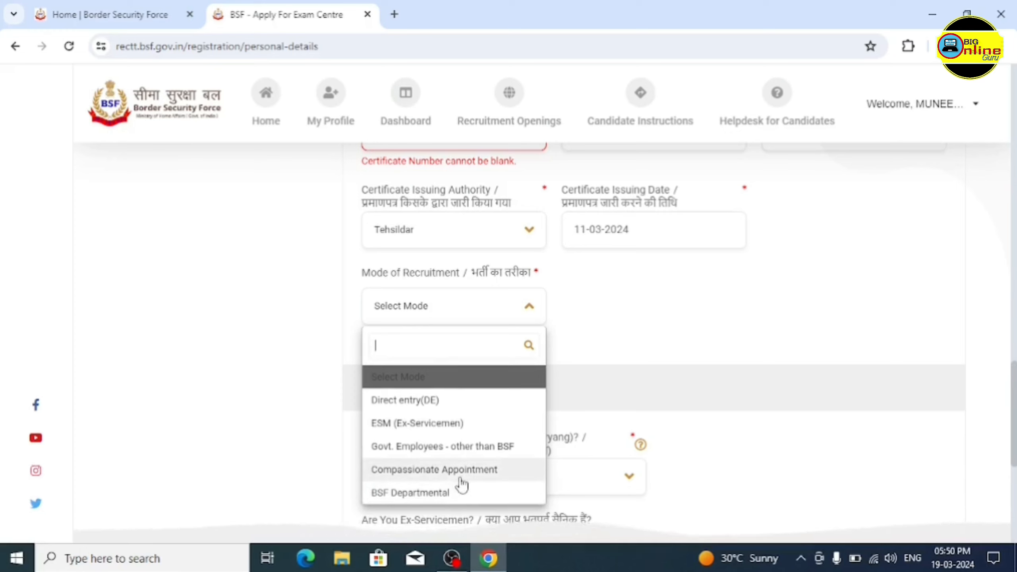
pyautogui.click(463, 404)
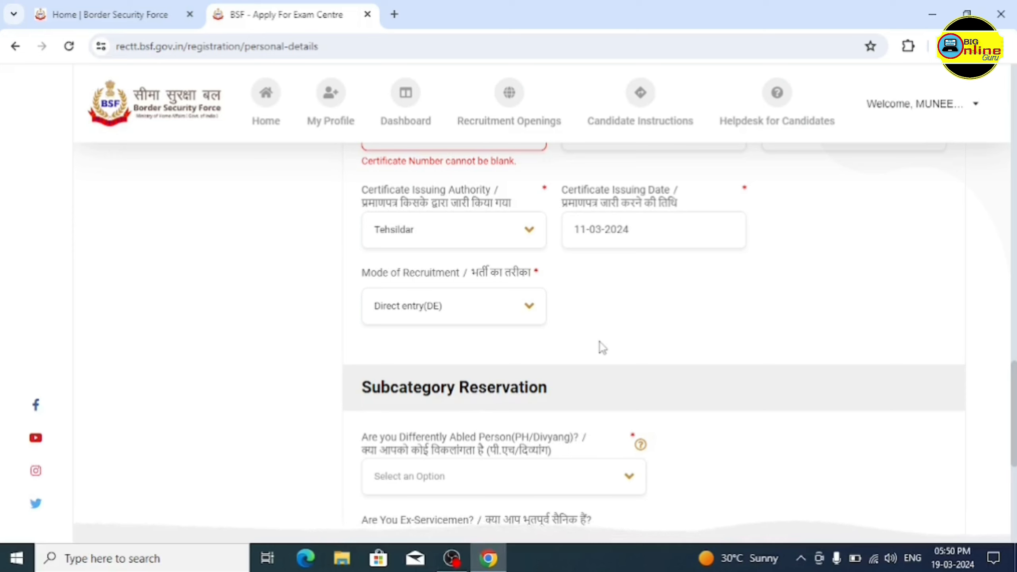
pyautogui.click(528, 311)
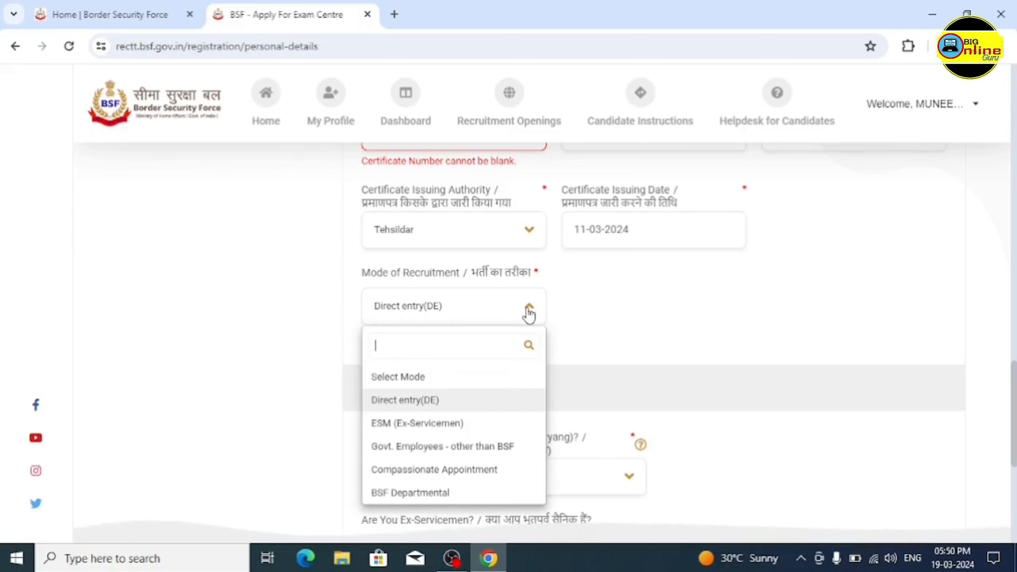
pyautogui.click(447, 401)
pyautogui.scroll(-3, 689, 363)
pyautogui.scroll(-2, 731, 359)
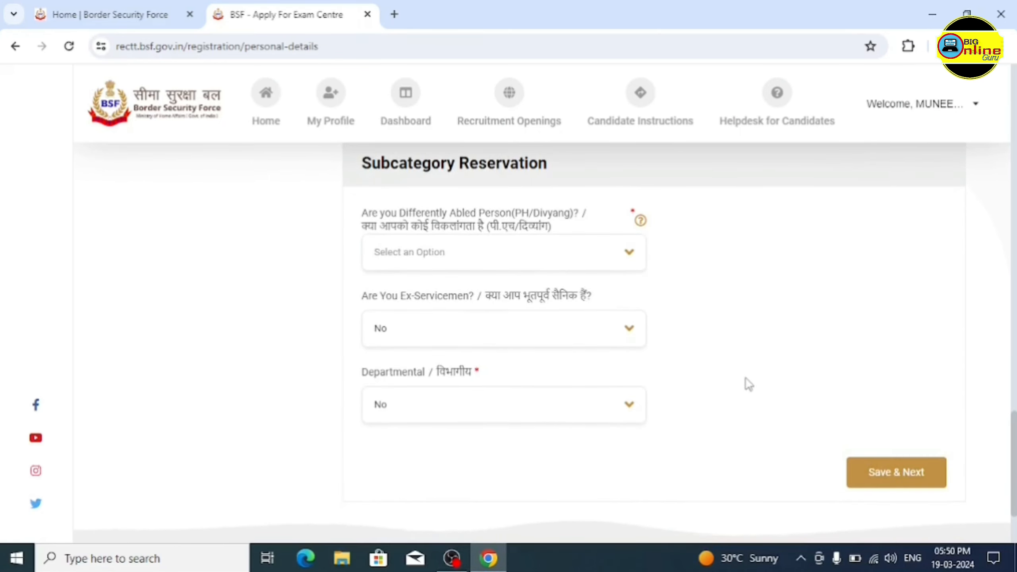
# - Answer No to the PH/Divyang and Ex-Servicemen questions
pyautogui.click(626, 257)
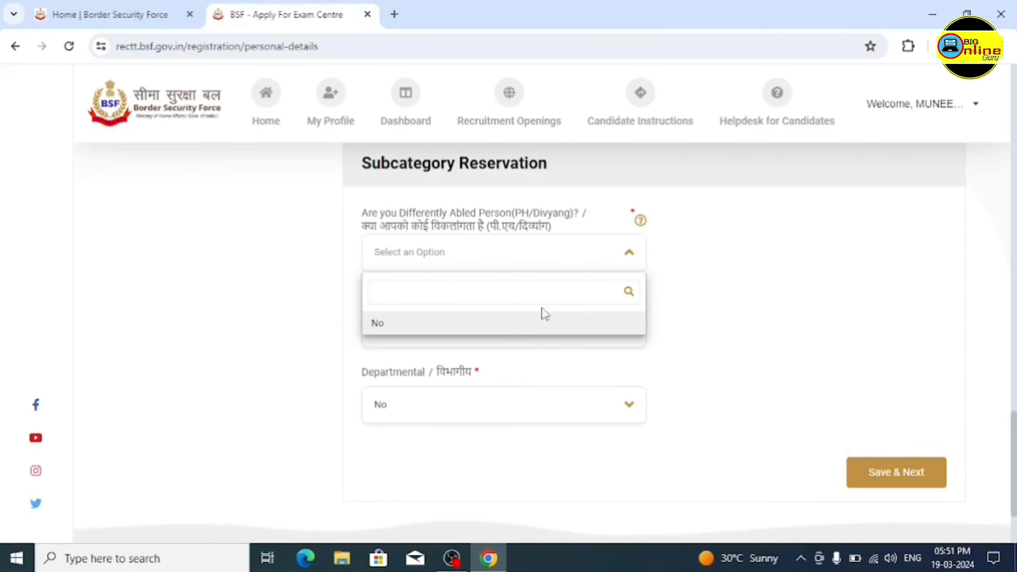
pyautogui.click(521, 325)
pyautogui.click(612, 365)
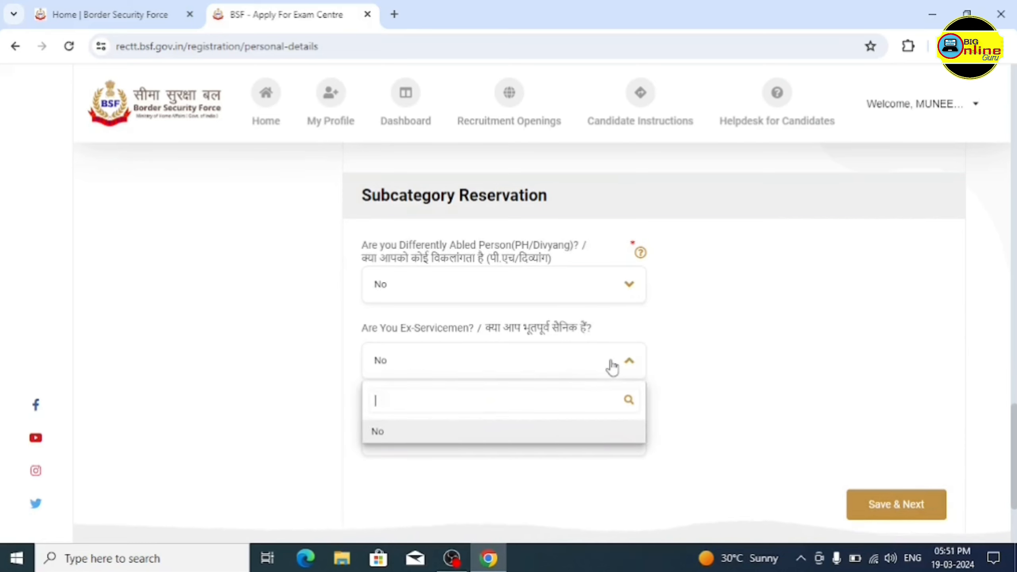
pyautogui.click(406, 432)
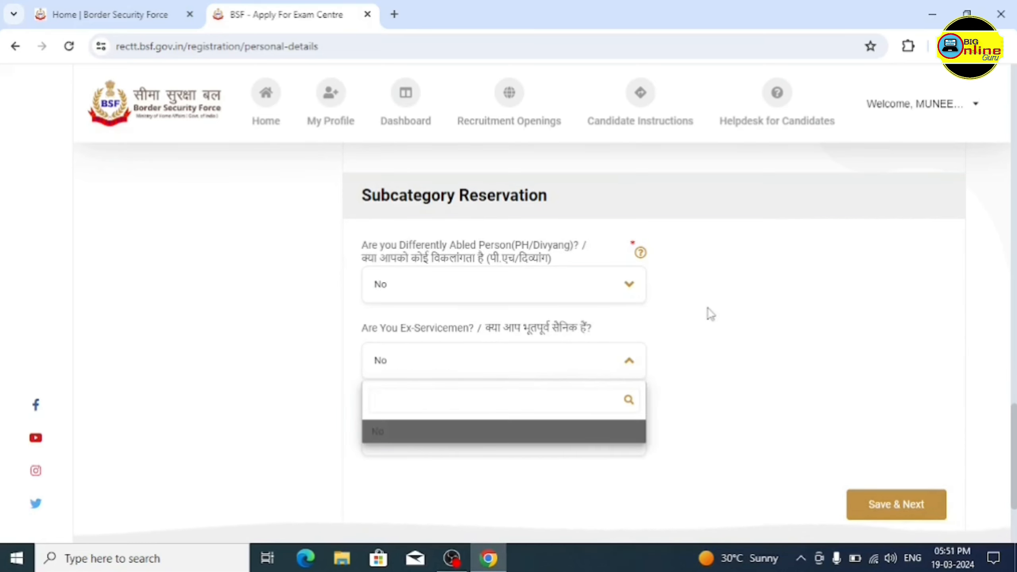
pyautogui.click(494, 437)
# - Answer No to the Departmental question and save personal details to reach Address Details
pyautogui.click(605, 438)
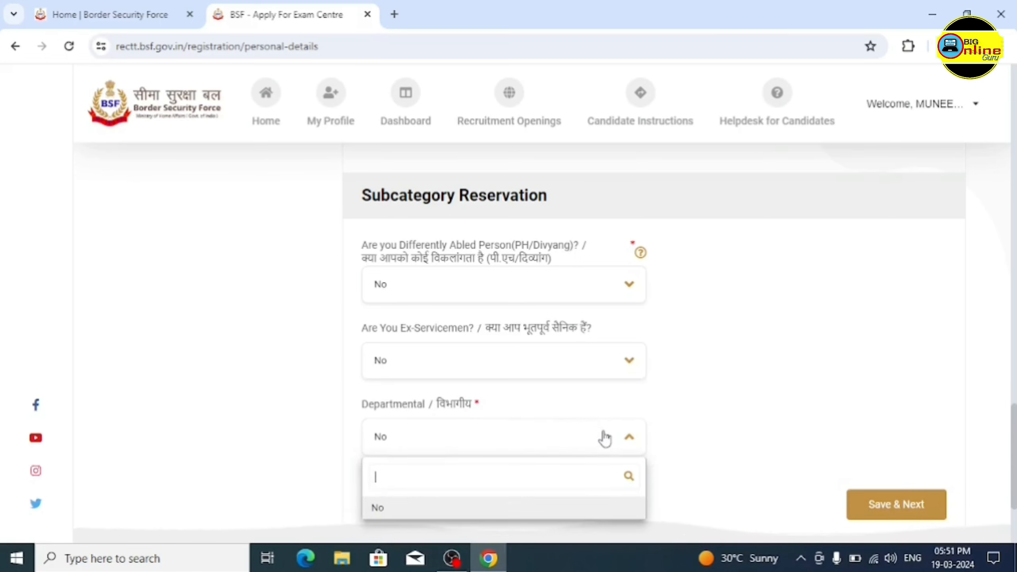
pyautogui.scroll(-4, 690, 398)
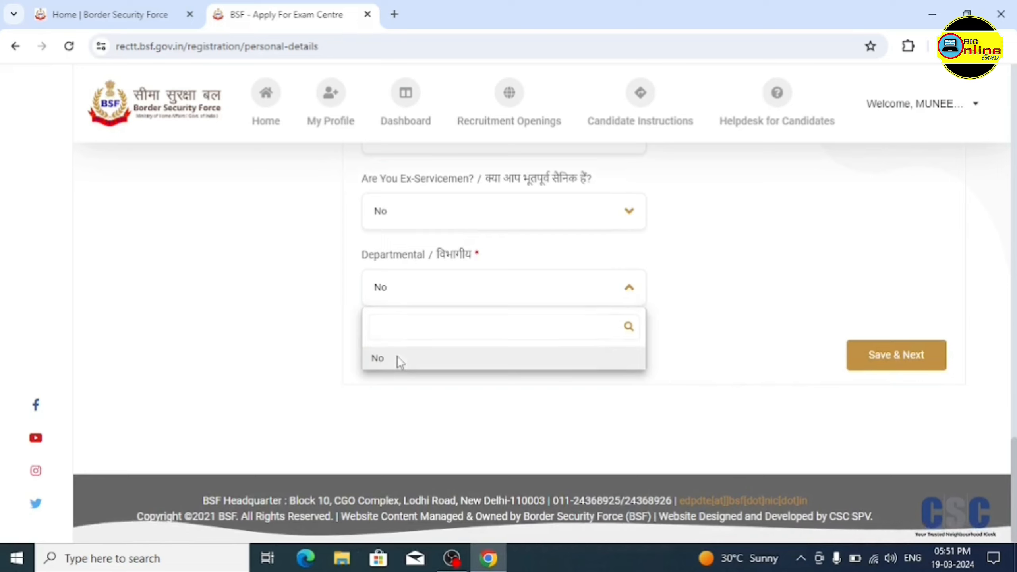
pyautogui.click(397, 357)
pyautogui.scroll(15, 681, 368)
pyautogui.scroll(-12, 645, 336)
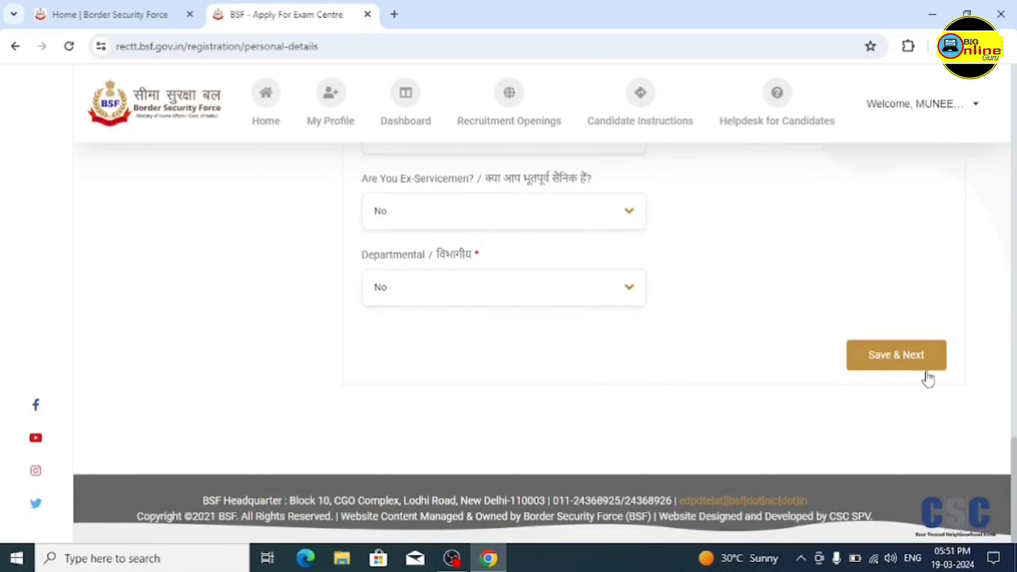
pyautogui.click(906, 362)
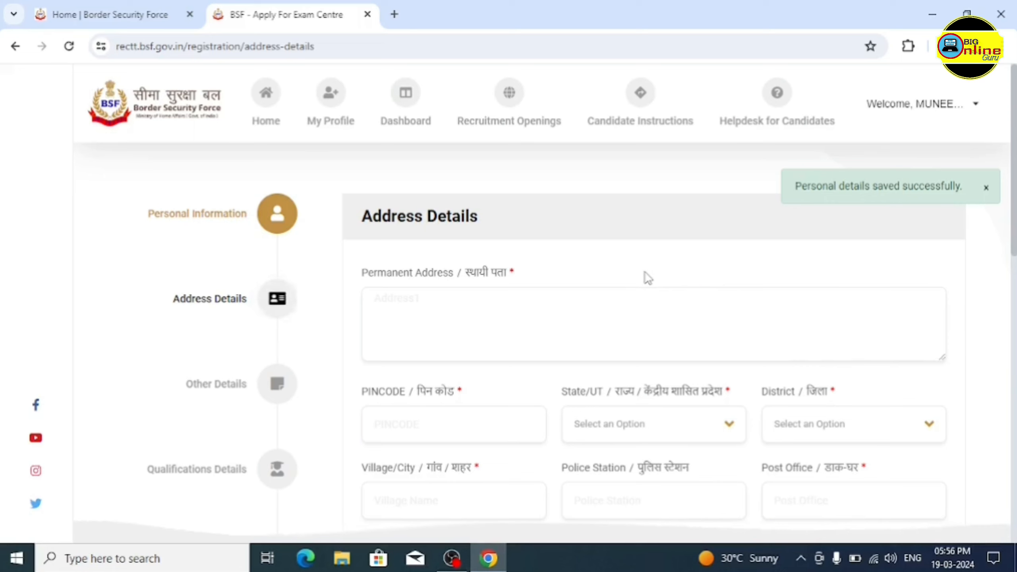
# - Start the permanent address with 'VILL' and move to the PINCODE field
pyautogui.scroll(-2, 676, 269)
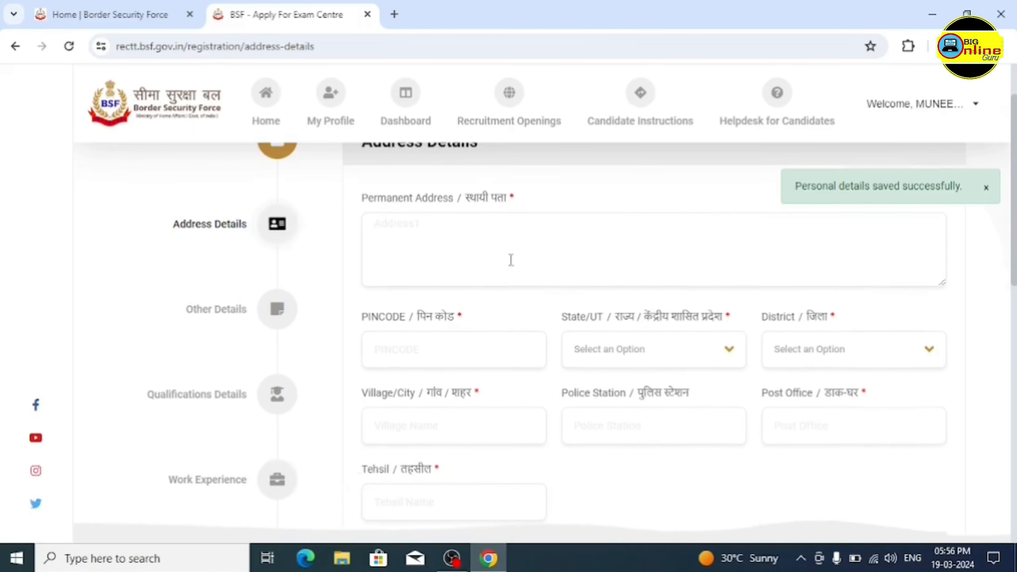
pyautogui.click(496, 240)
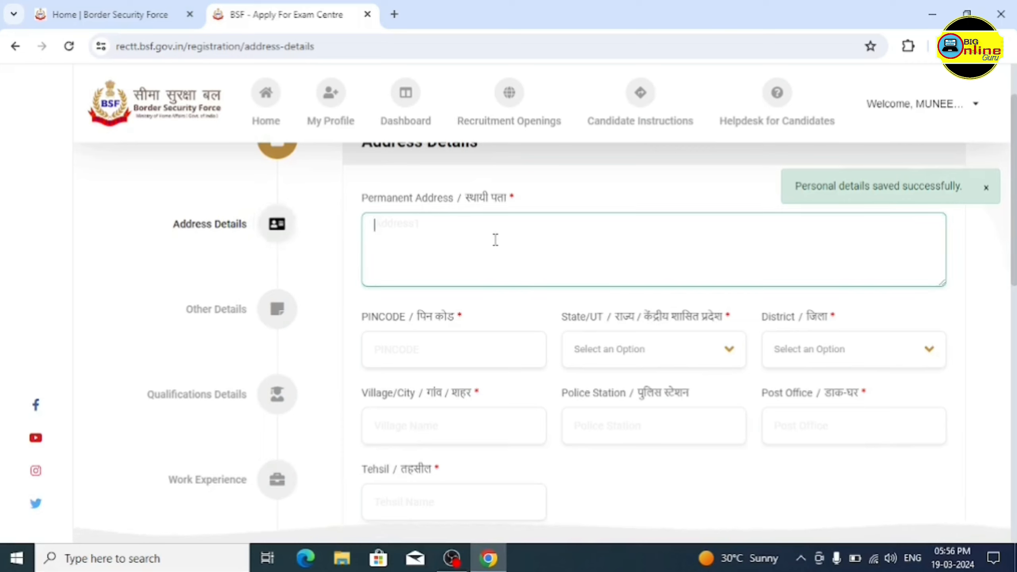
pyautogui.write('ViLL')
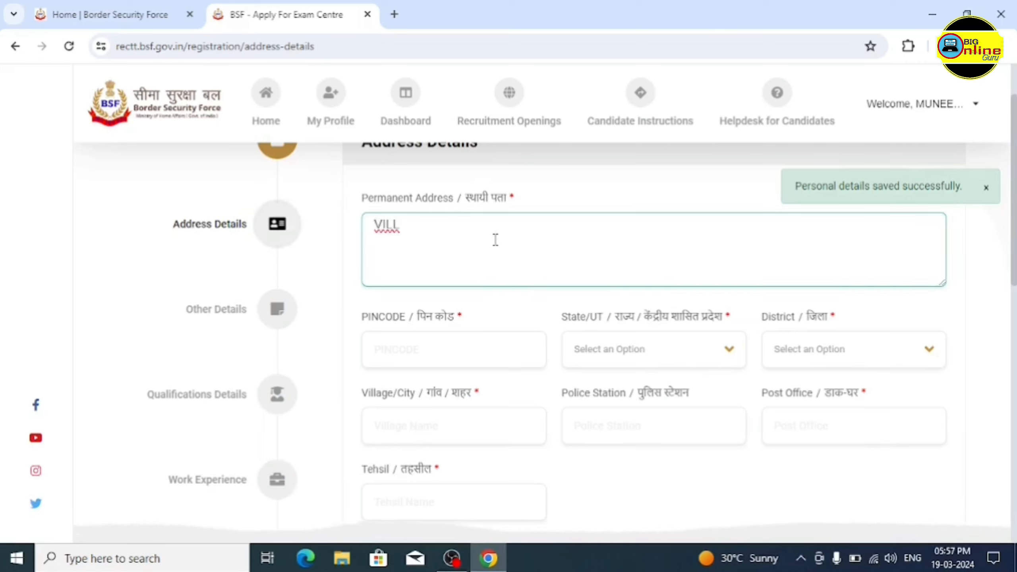
pyautogui.press('BackSpace')
pyautogui.press('BackSpace')
pyautogui.press('BackSpace')
pyautogui.press('BackSpace')
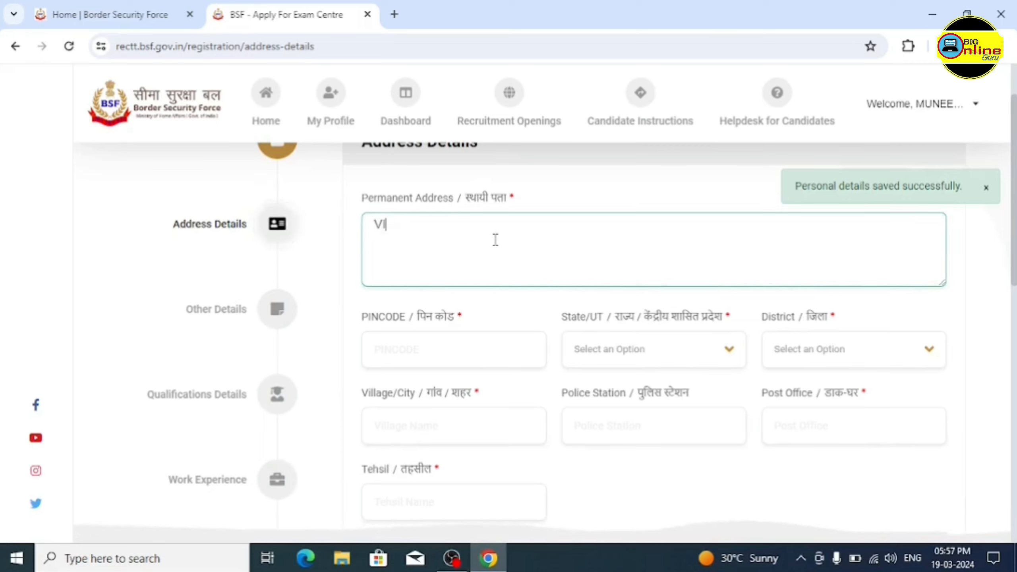
pyautogui.scroll(-2, 498, 316)
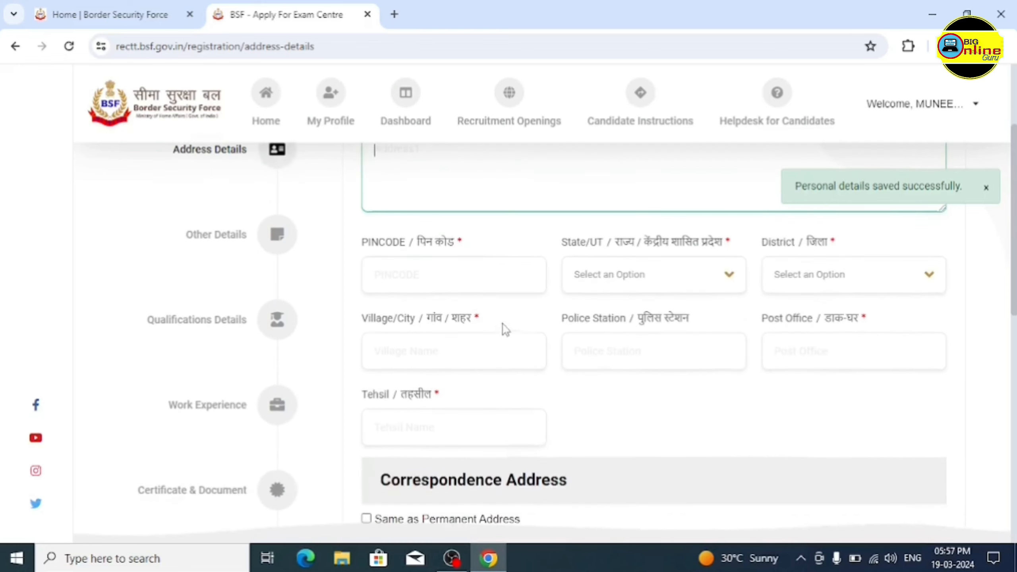
pyautogui.click(493, 275)
pyautogui.scroll(2, 538, 299)
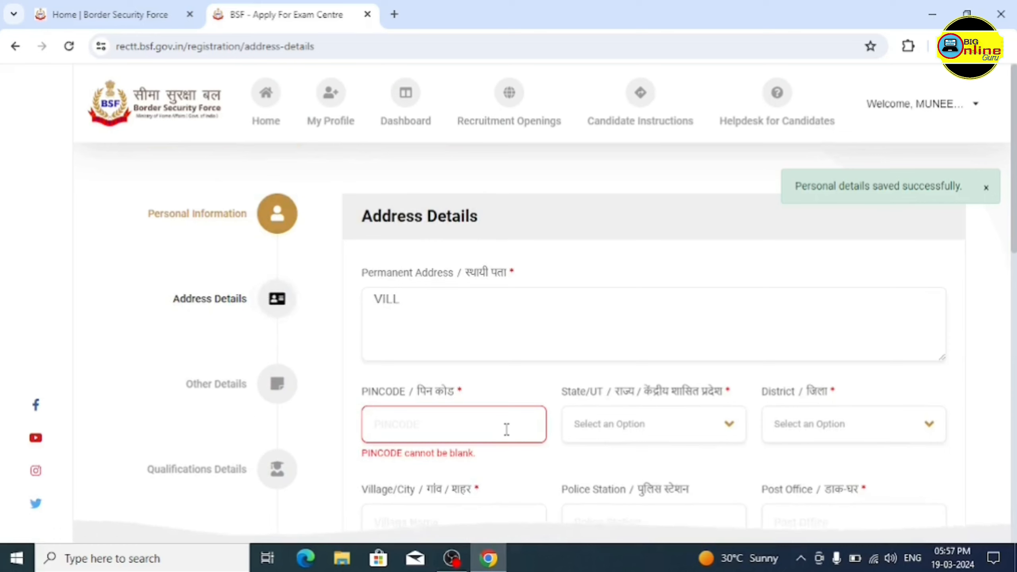
# - Set the permanent address state to UTTAR PRADESH and district to Budaun
pyautogui.click(651, 430)
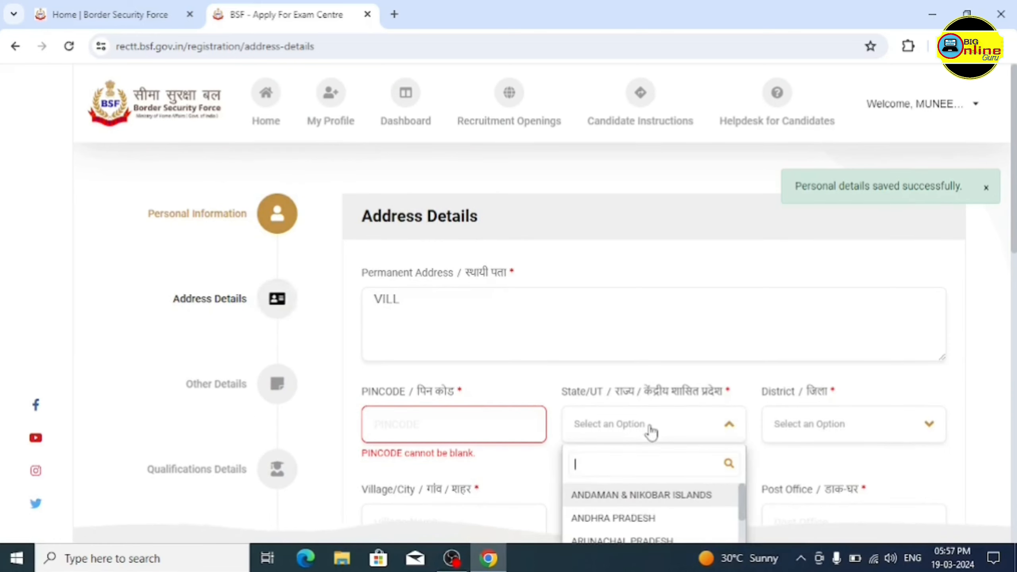
pyautogui.write('U')
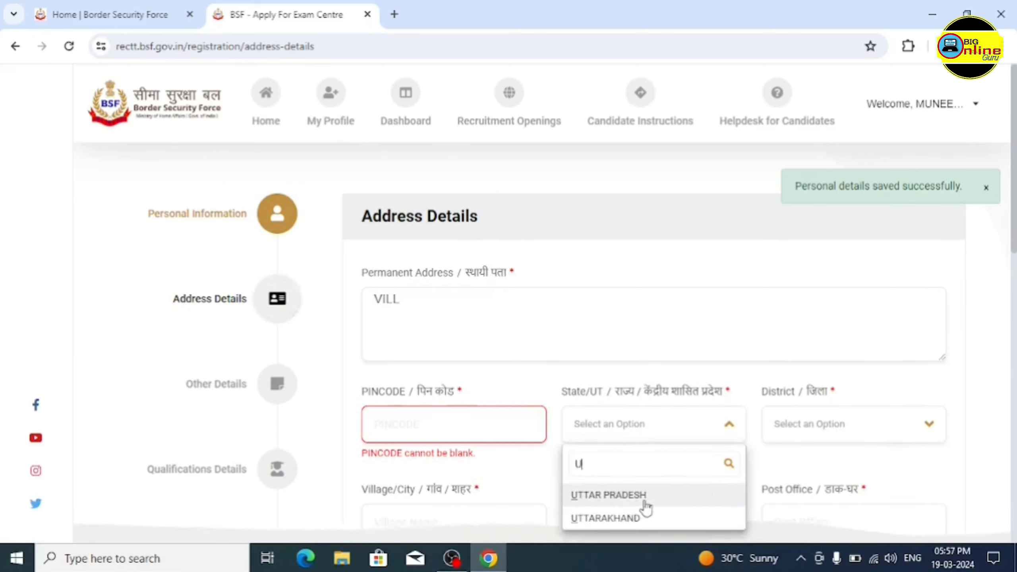
pyautogui.click(644, 500)
pyautogui.scroll(-1, 676, 476)
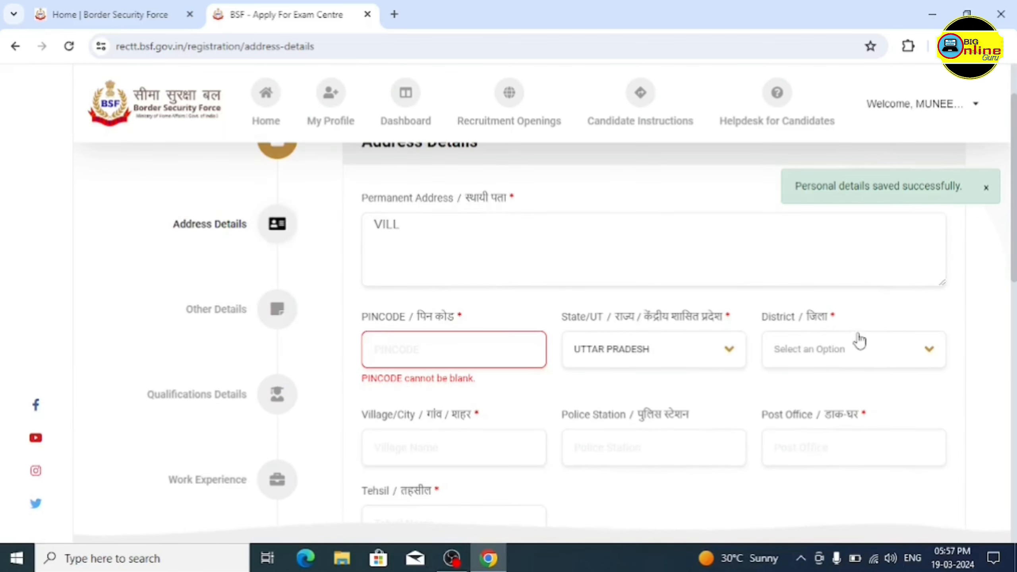
pyautogui.click(848, 355)
pyautogui.scroll(-1, 476, 422)
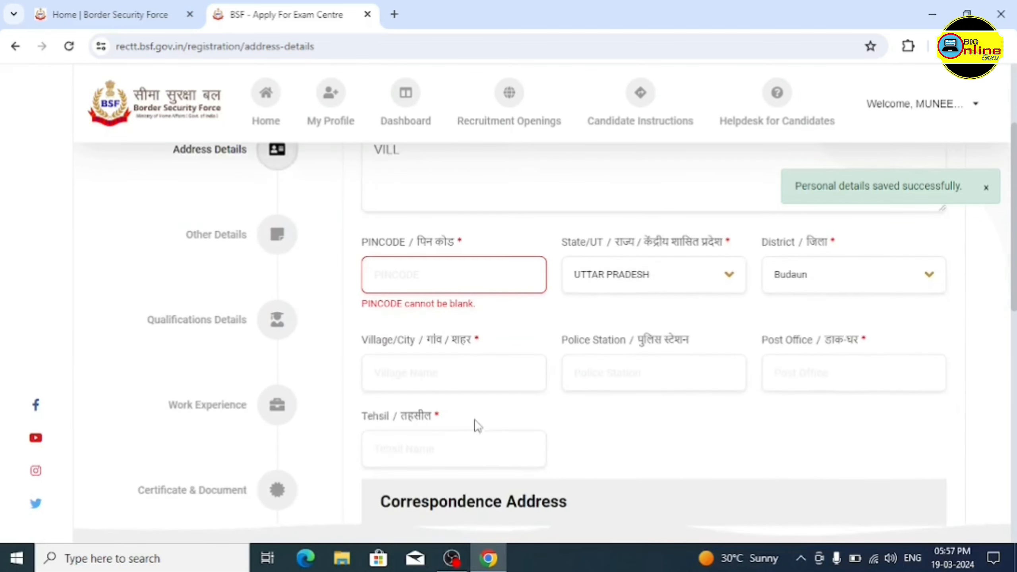
# - Pass through Village/City, Police Station, Post Office and Tehsil fields leaving them empty
pyautogui.click(477, 379)
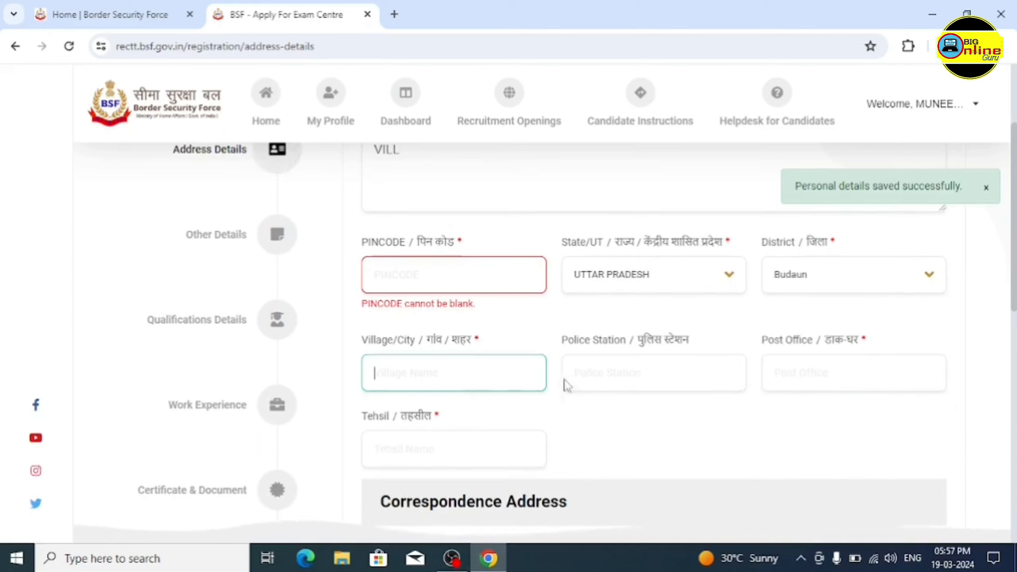
pyautogui.click(637, 381)
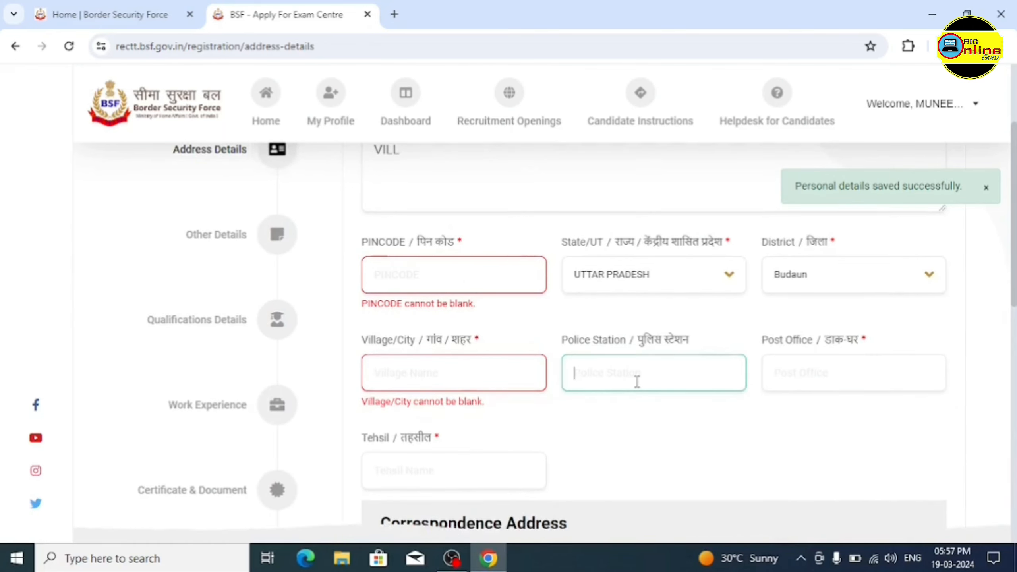
pyautogui.click(835, 372)
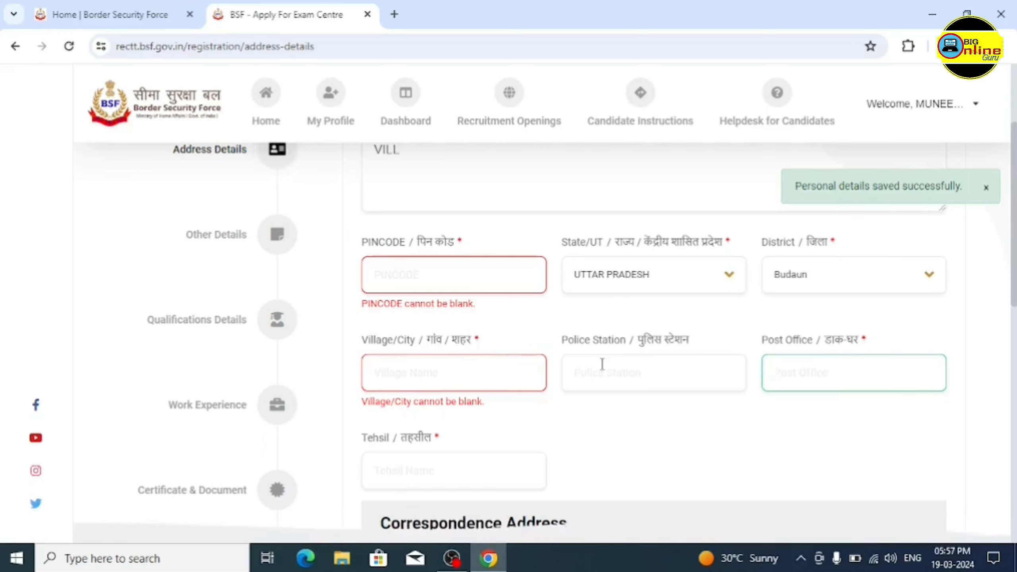
pyautogui.click(641, 370)
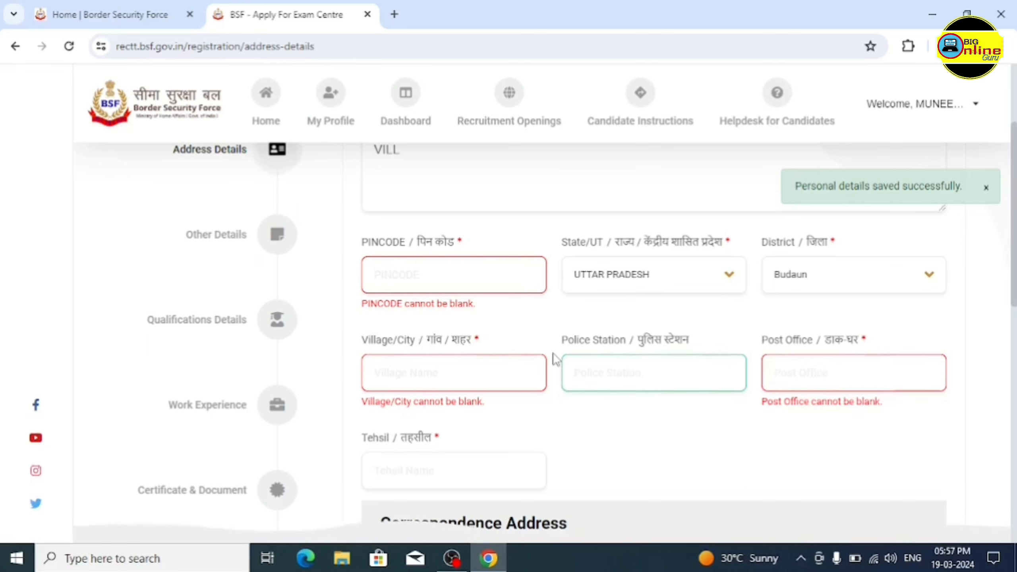
pyautogui.scroll(-2, 601, 361)
pyautogui.scroll(1, 599, 328)
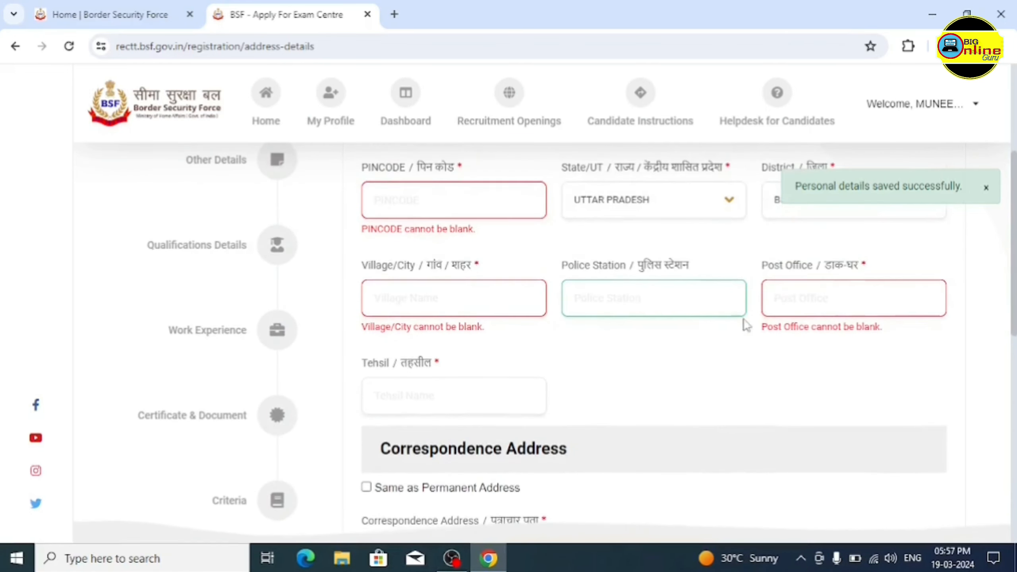
pyautogui.click(384, 395)
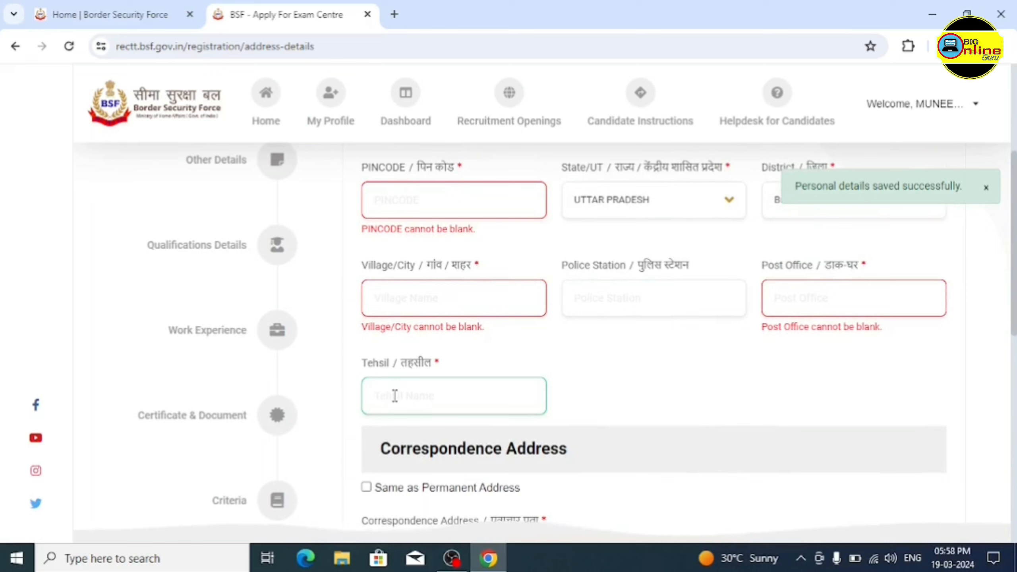
pyautogui.scroll(2, 498, 326)
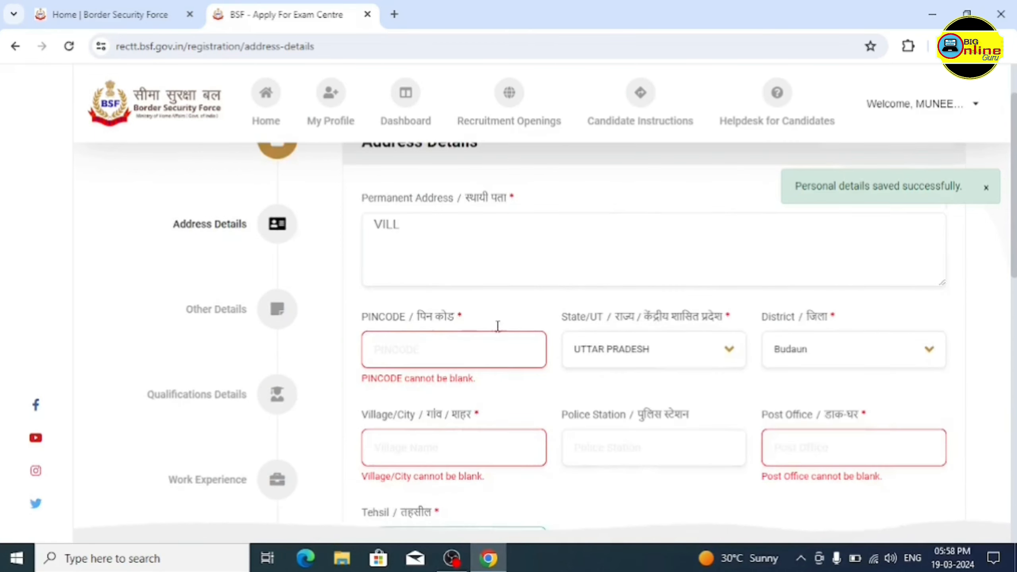
pyautogui.scroll(1, 633, 295)
pyautogui.scroll(-3, 633, 295)
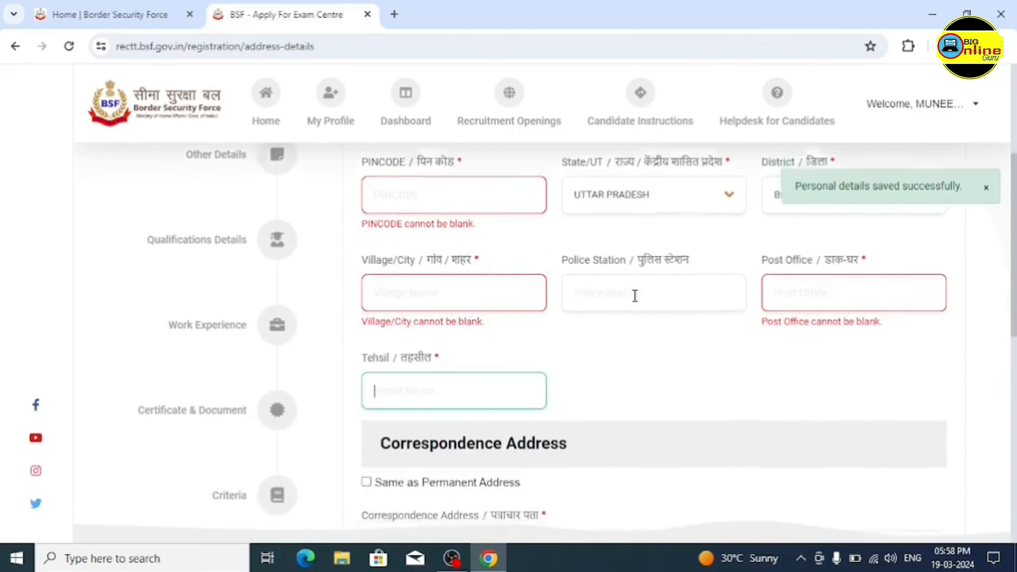
pyautogui.scroll(-1, 635, 296)
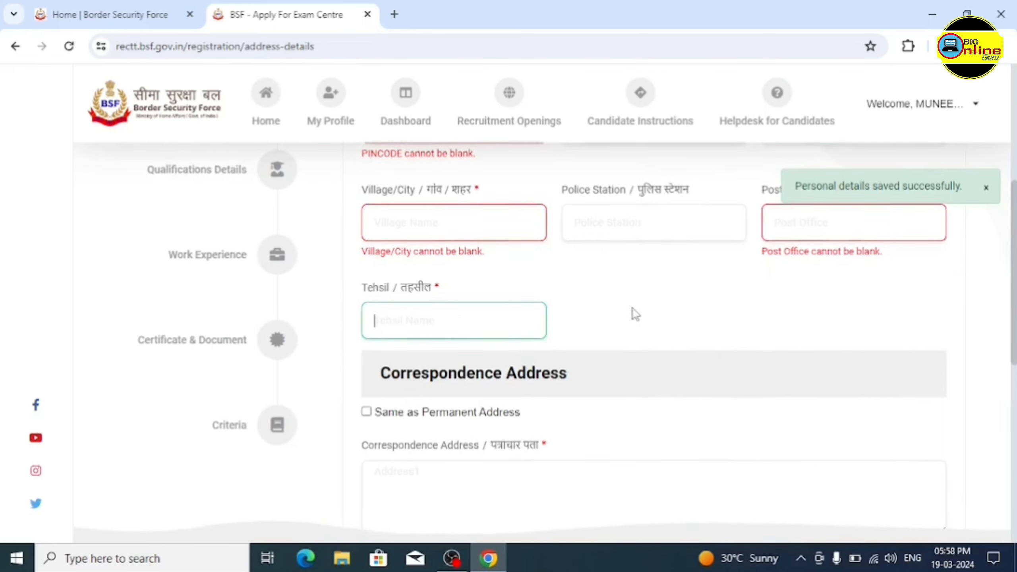
pyautogui.scroll(-1, 637, 318)
pyautogui.scroll(1, 637, 343)
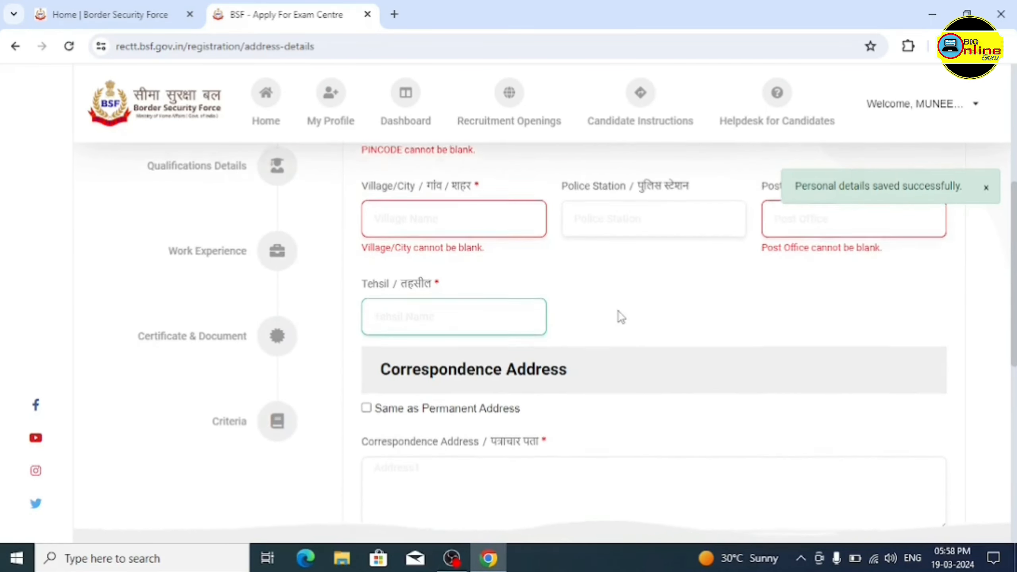
pyautogui.scroll(-1, 618, 316)
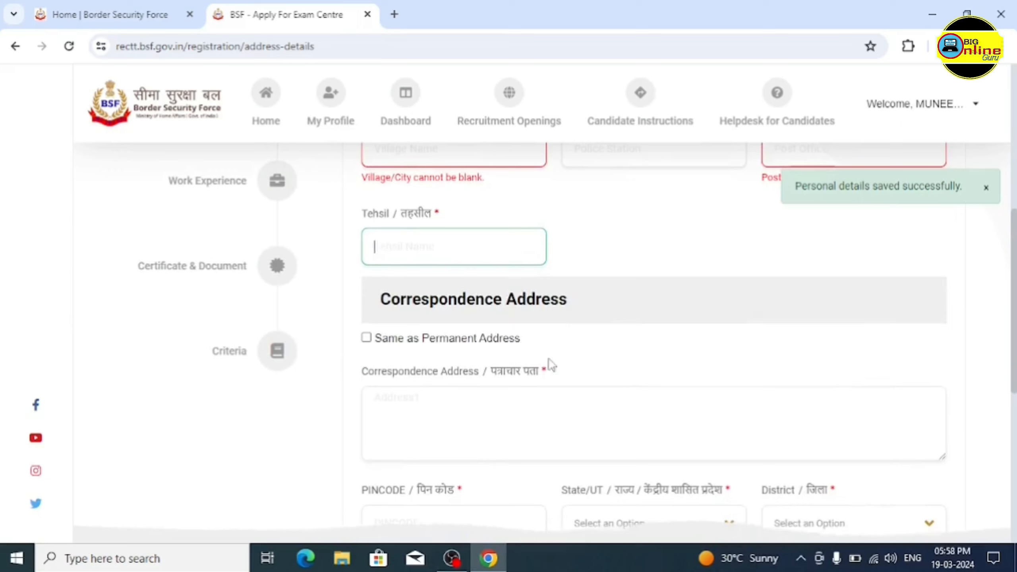
# - Tick 'Same as Permanent Address' for the correspondence address
pyautogui.click(366, 338)
pyautogui.scroll(-4, 730, 341)
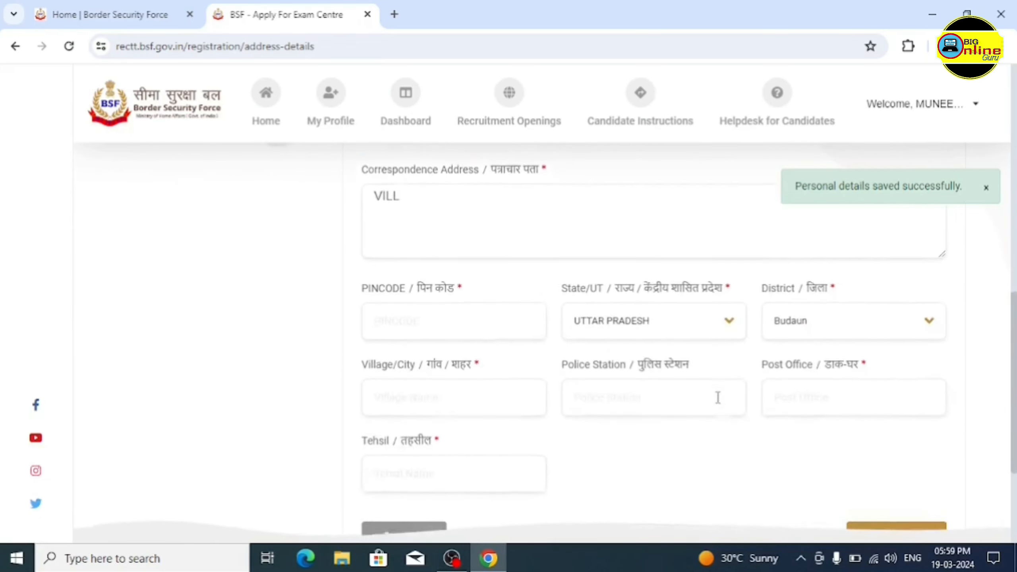
pyautogui.scroll(3, 718, 416)
pyautogui.click(364, 285)
pyautogui.click(458, 373)
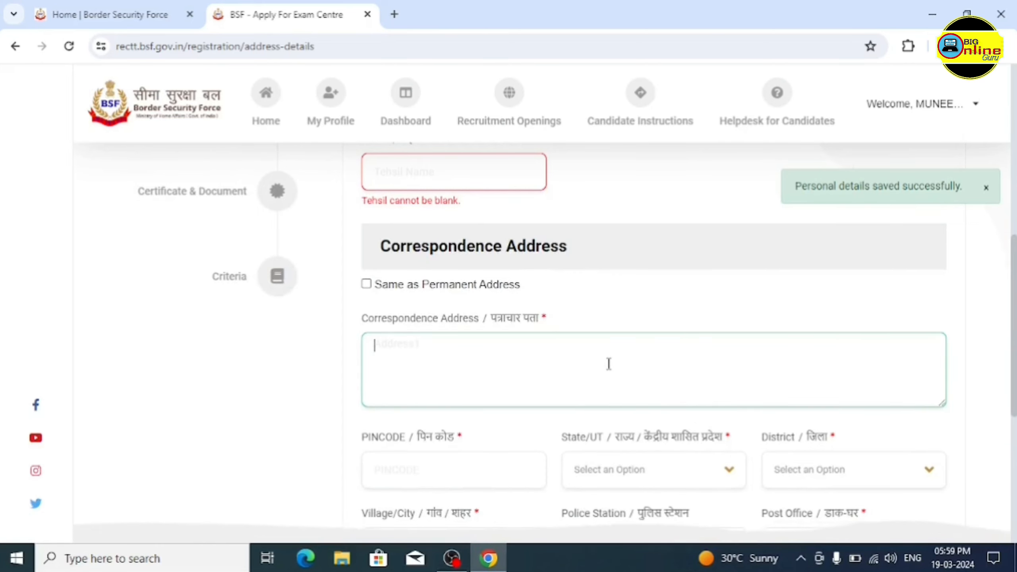
pyautogui.click(367, 284)
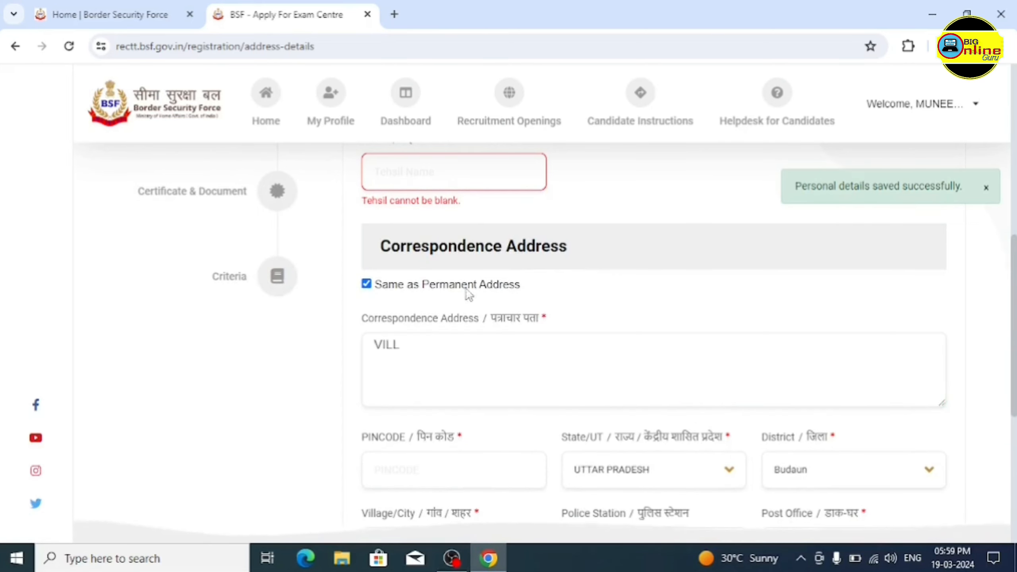
# - Save the address details to open Other Details
pyautogui.scroll(-5, 613, 327)
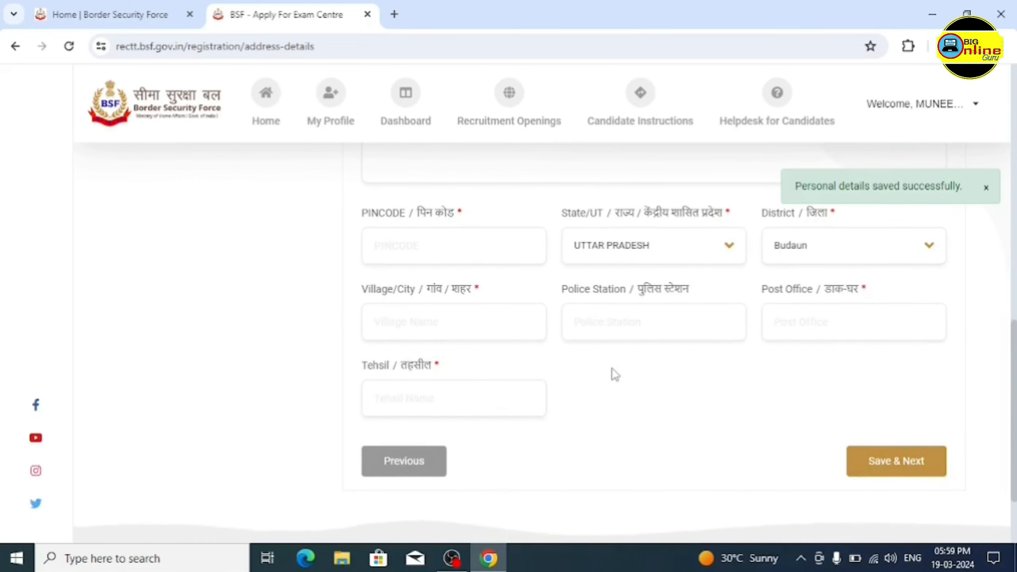
pyautogui.scroll(14, 607, 373)
pyautogui.scroll(-18, 585, 375)
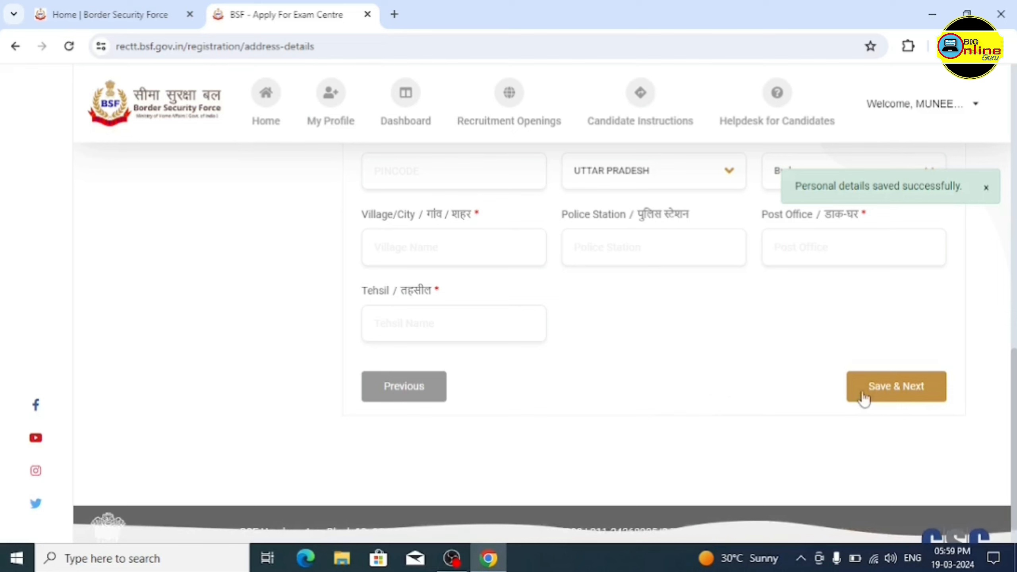
pyautogui.click(897, 387)
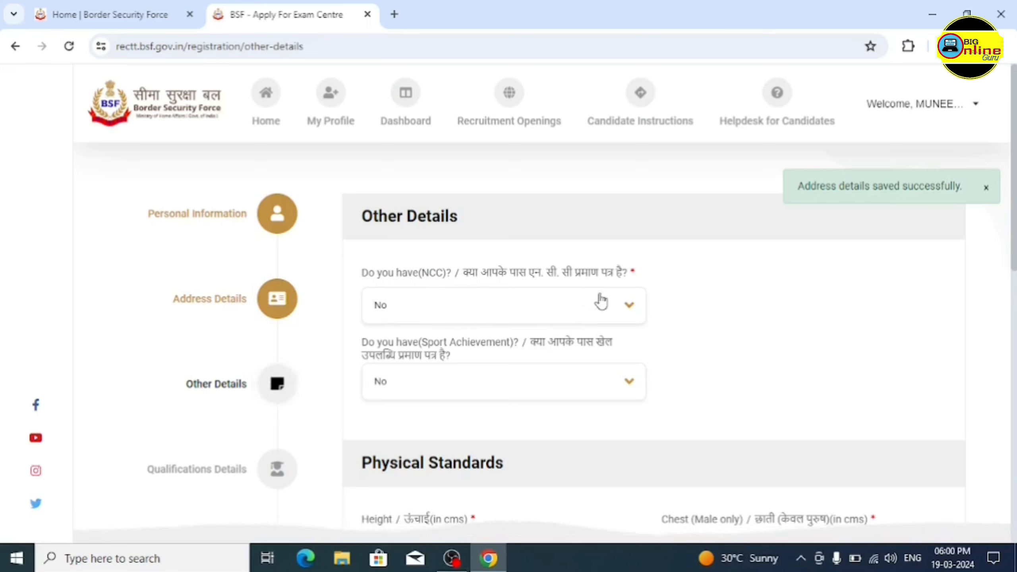
pyautogui.click(632, 308)
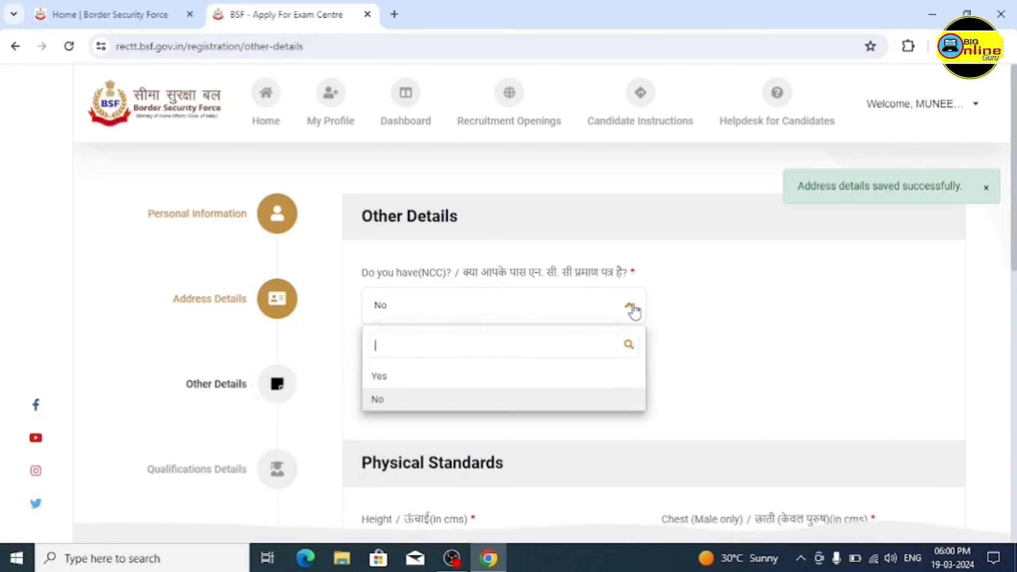
pyautogui.click(398, 379)
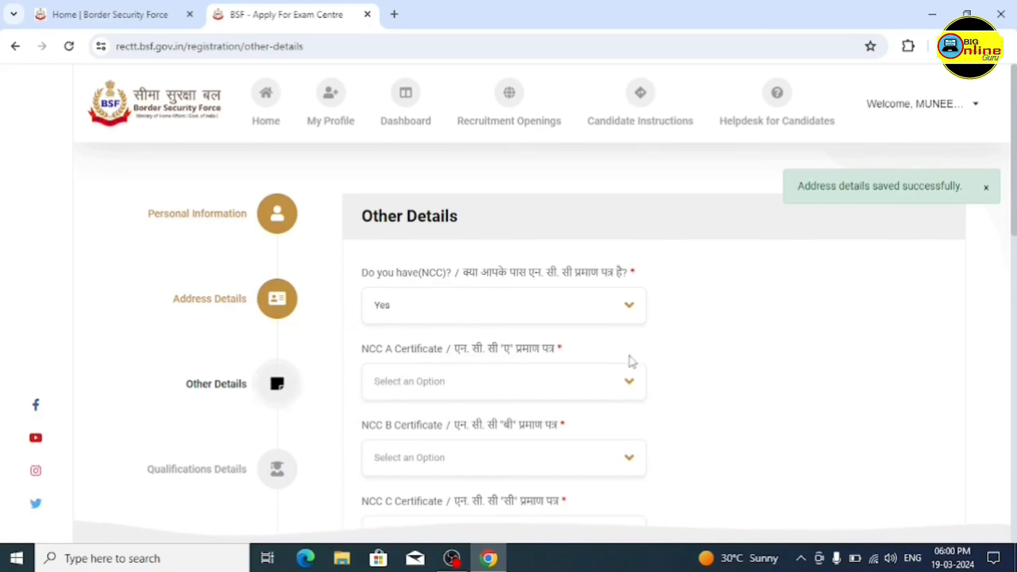
pyautogui.scroll(-2, 641, 354)
pyautogui.scroll(-2, 646, 352)
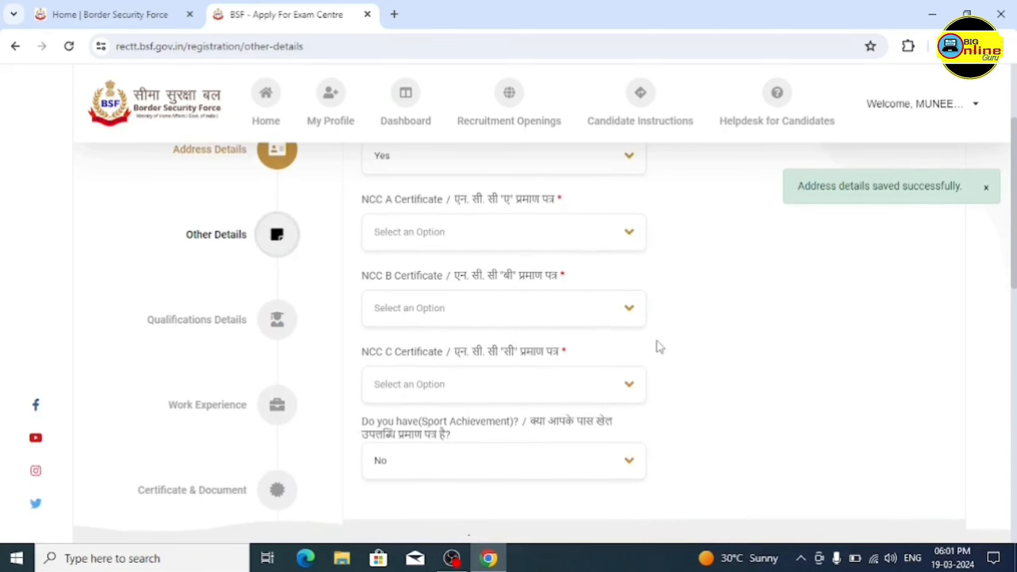
pyautogui.click(619, 234)
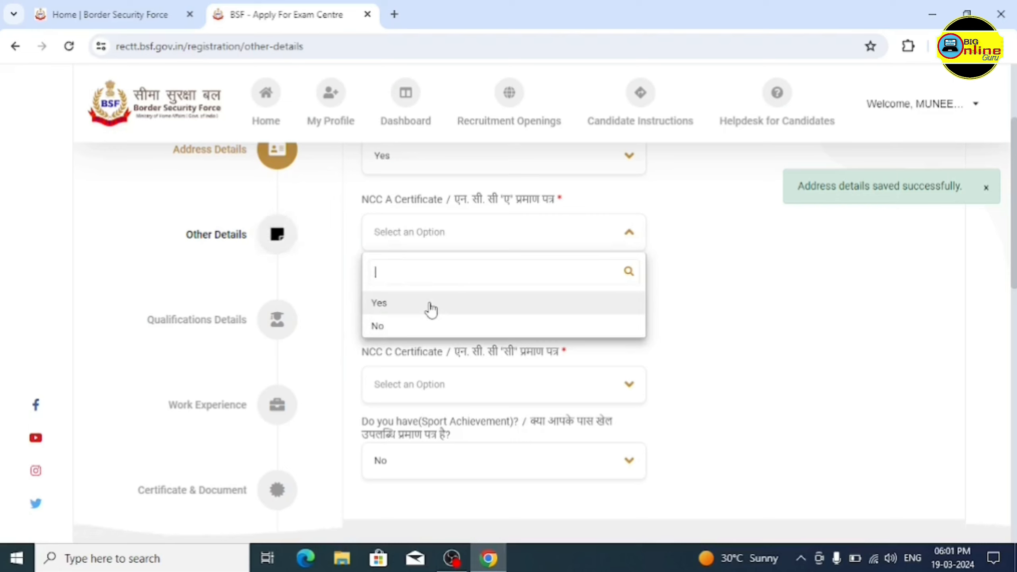
pyautogui.click(416, 328)
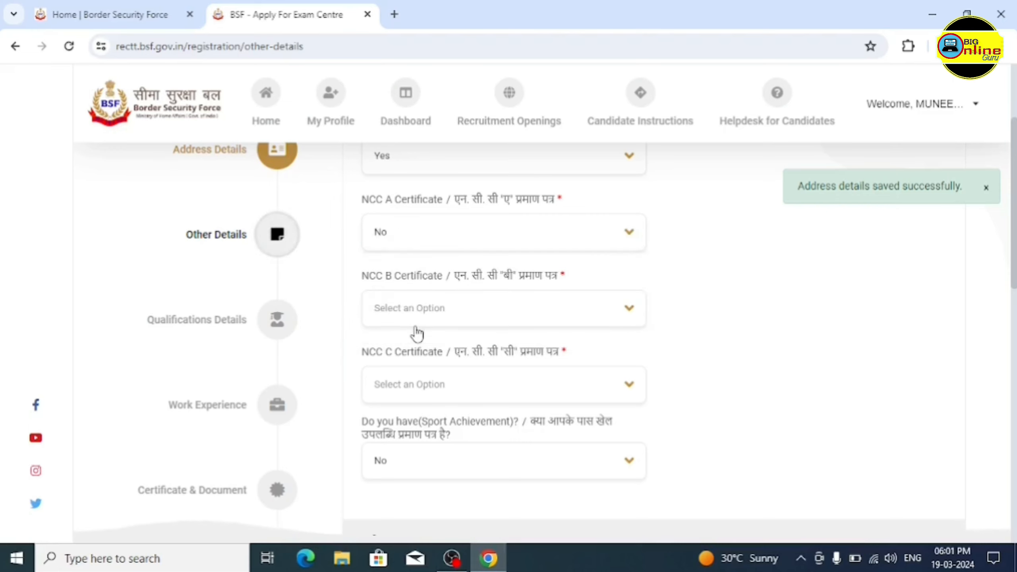
pyautogui.click(493, 234)
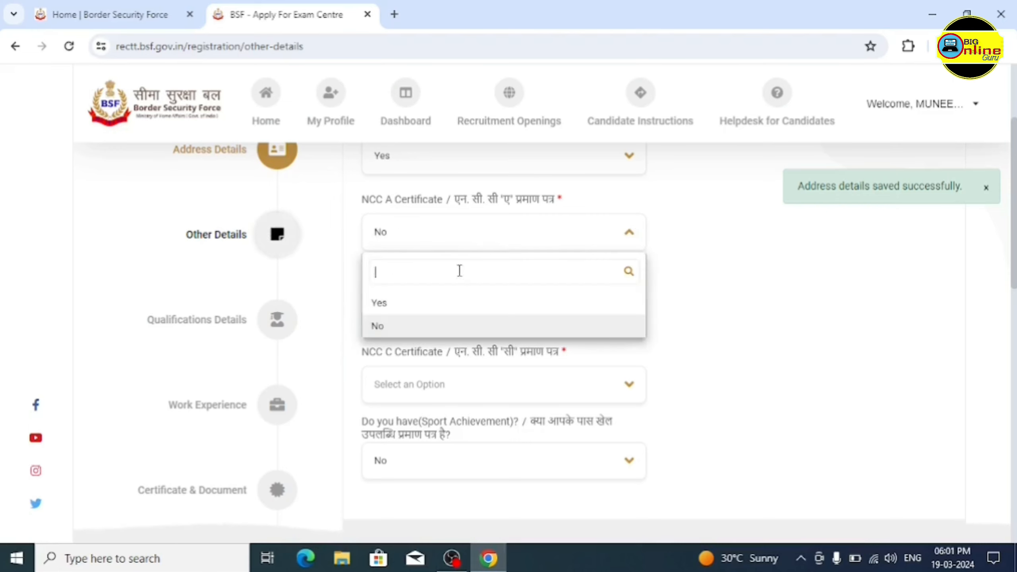
pyautogui.click(402, 308)
pyautogui.scroll(2, 685, 302)
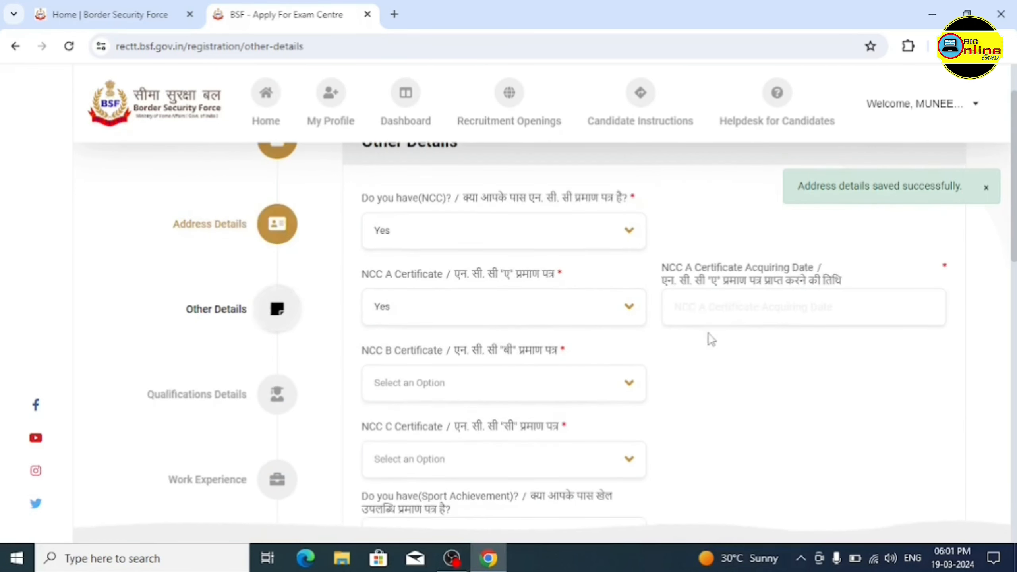
pyautogui.click(764, 316)
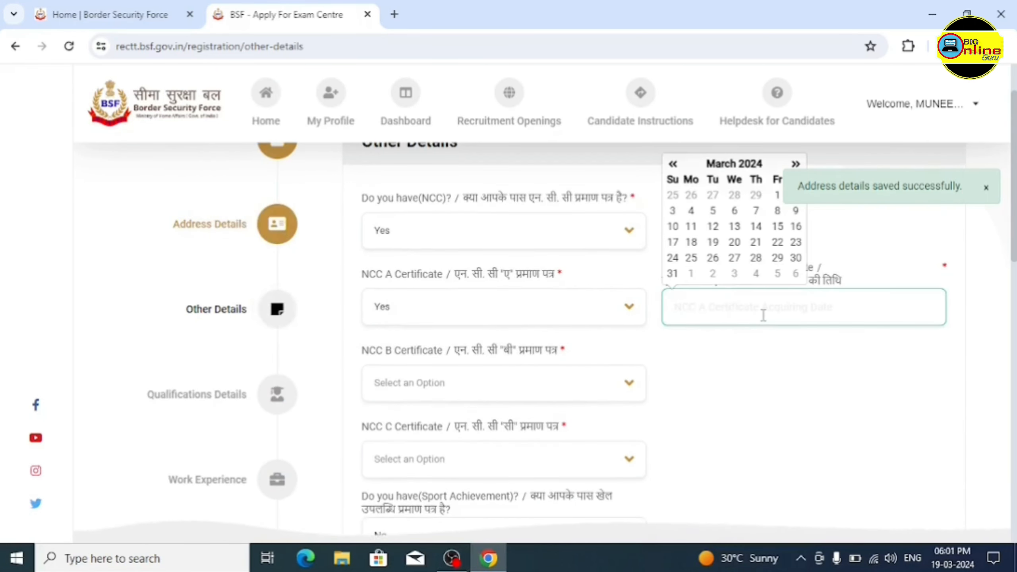
pyautogui.click(636, 361)
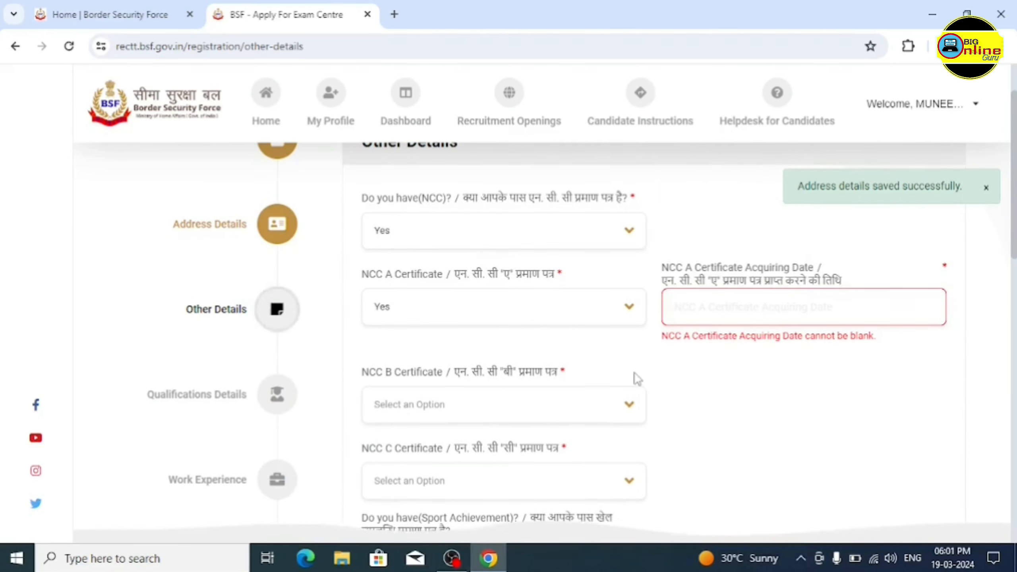
pyautogui.click(630, 409)
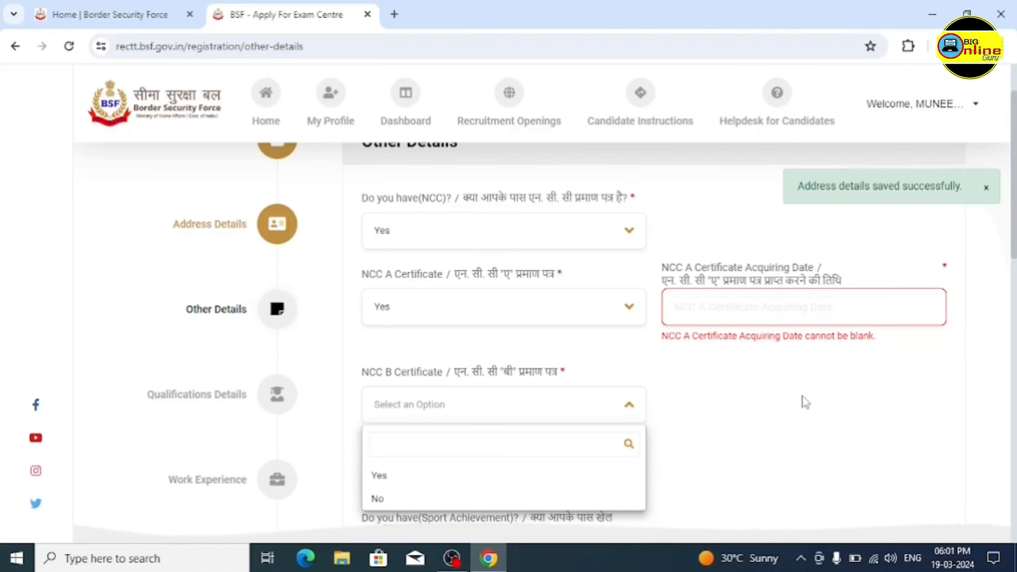
pyautogui.scroll(-4, 761, 373)
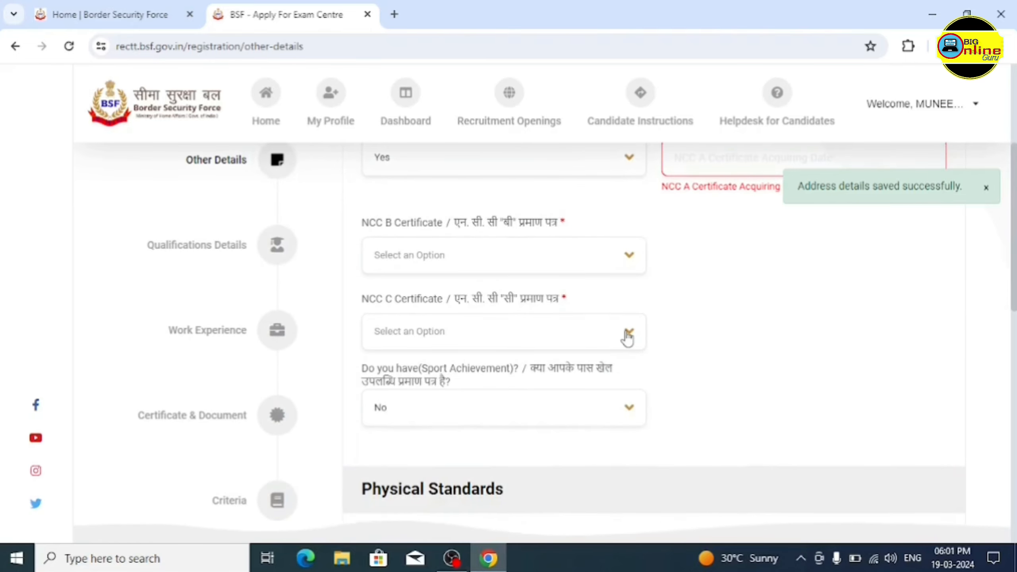
pyautogui.scroll(4, 774, 339)
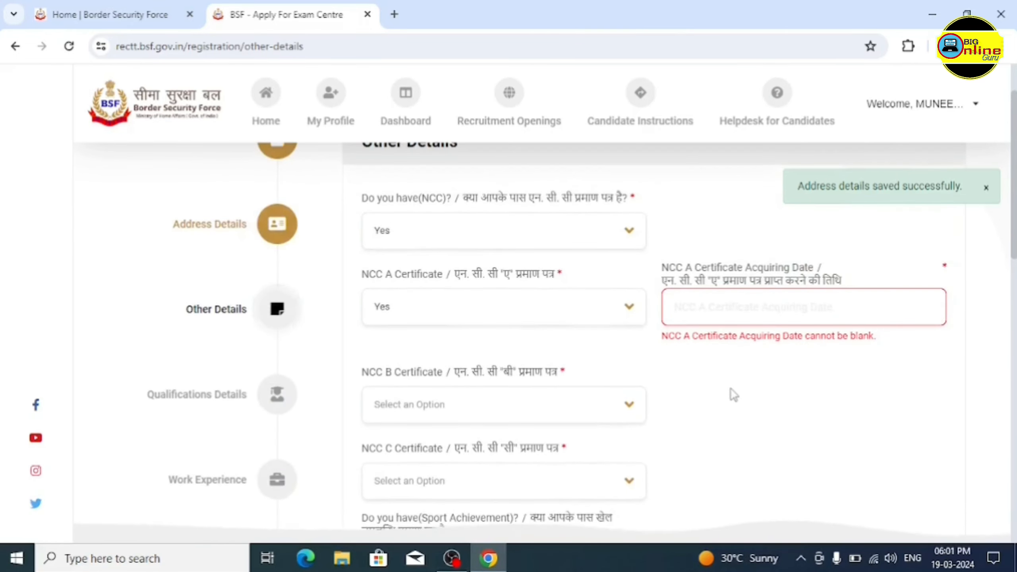
pyautogui.click(624, 323)
pyautogui.click(624, 322)
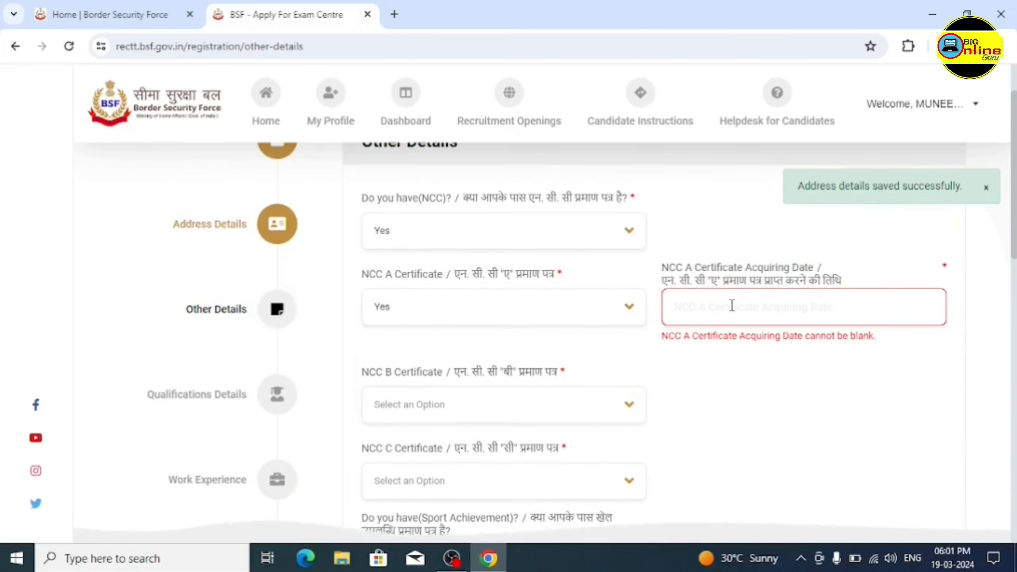
pyautogui.click(624, 239)
pyautogui.click(472, 325)
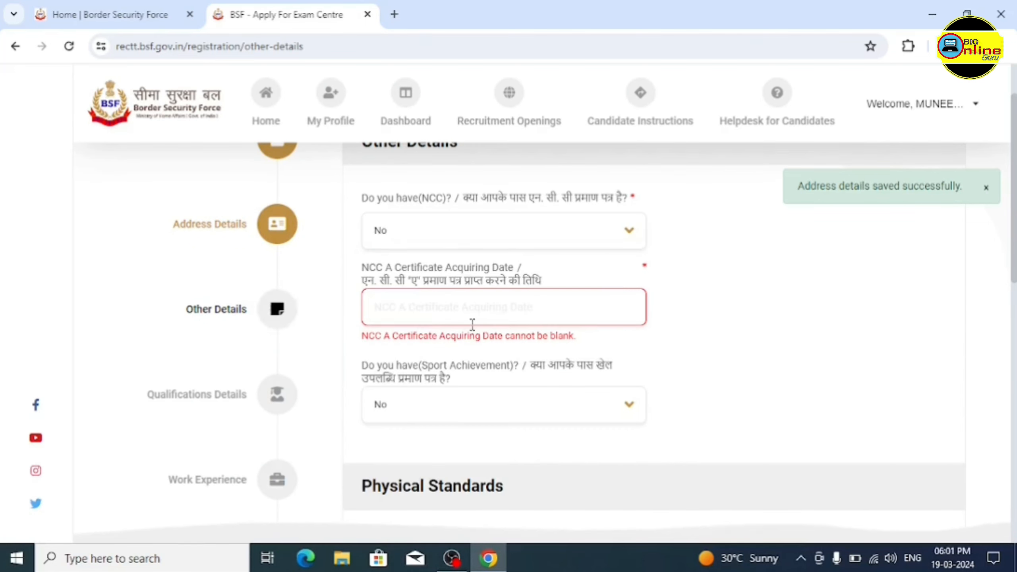
pyautogui.scroll(-2, 719, 319)
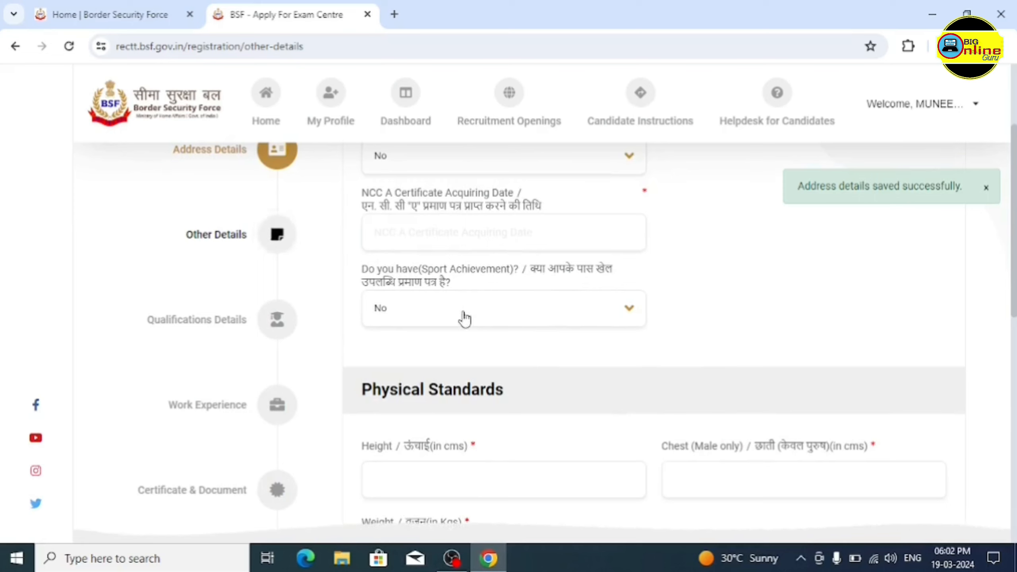
# - Switch Sport Achievement from State/National level Game back to No
pyautogui.click(503, 313)
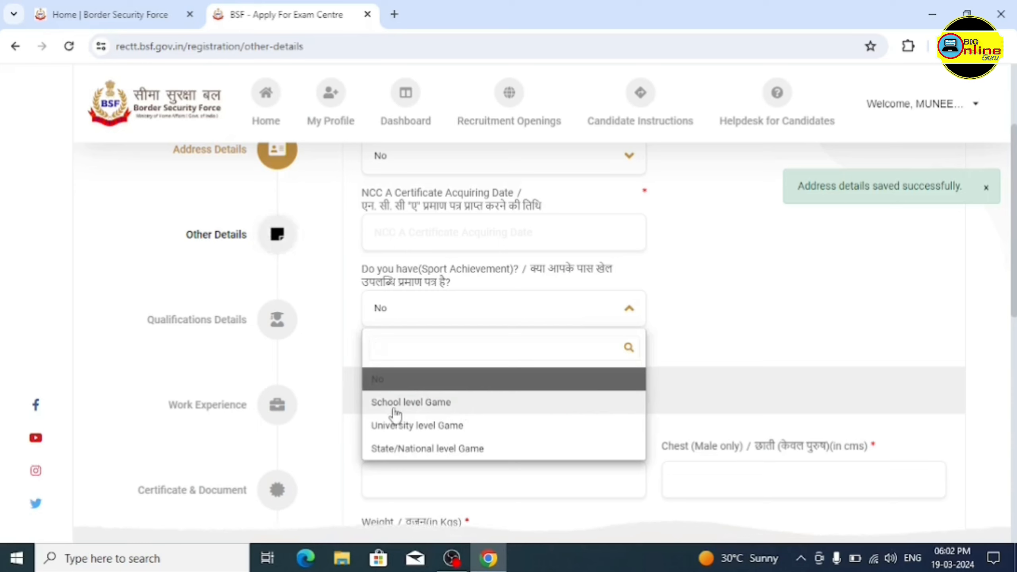
pyautogui.click(478, 449)
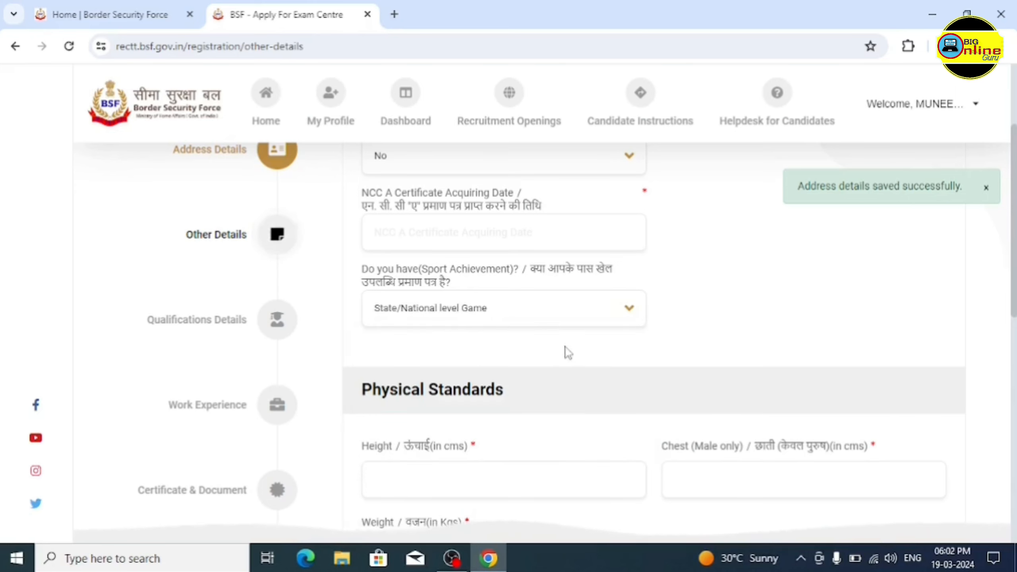
pyautogui.click(597, 320)
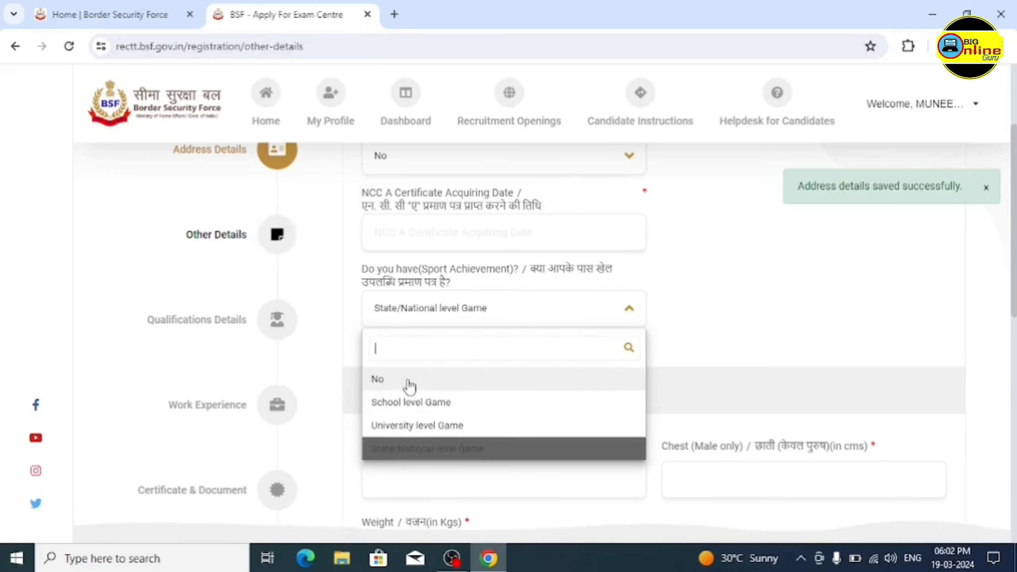
pyautogui.click(378, 383)
pyautogui.scroll(-3, 677, 352)
pyautogui.scroll(2, 662, 369)
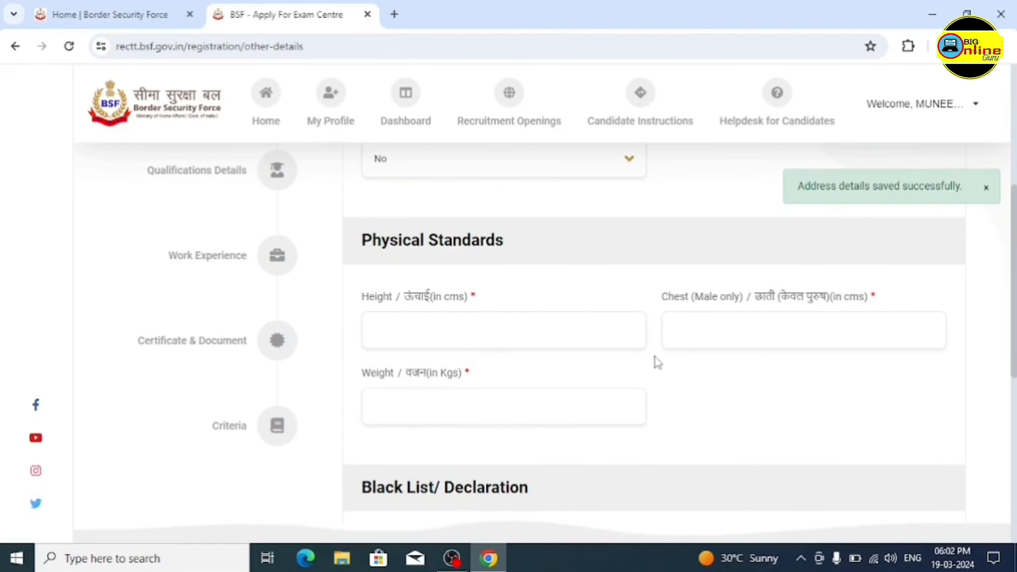
# - Record height 170 cm, chest 82 cm and weight 58 kg in the Physical Standards fields
pyautogui.click(493, 331)
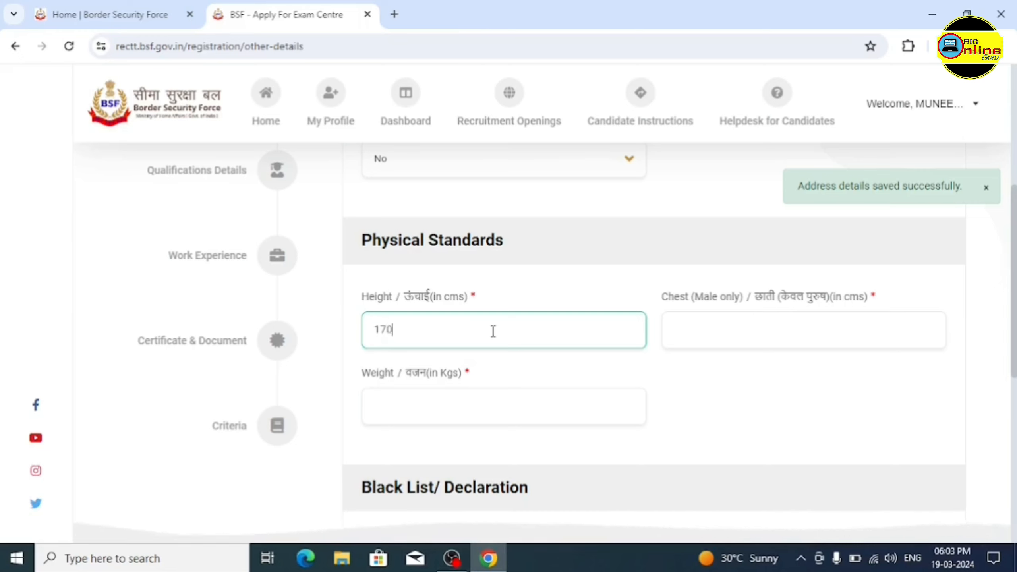
pyautogui.click(786, 329)
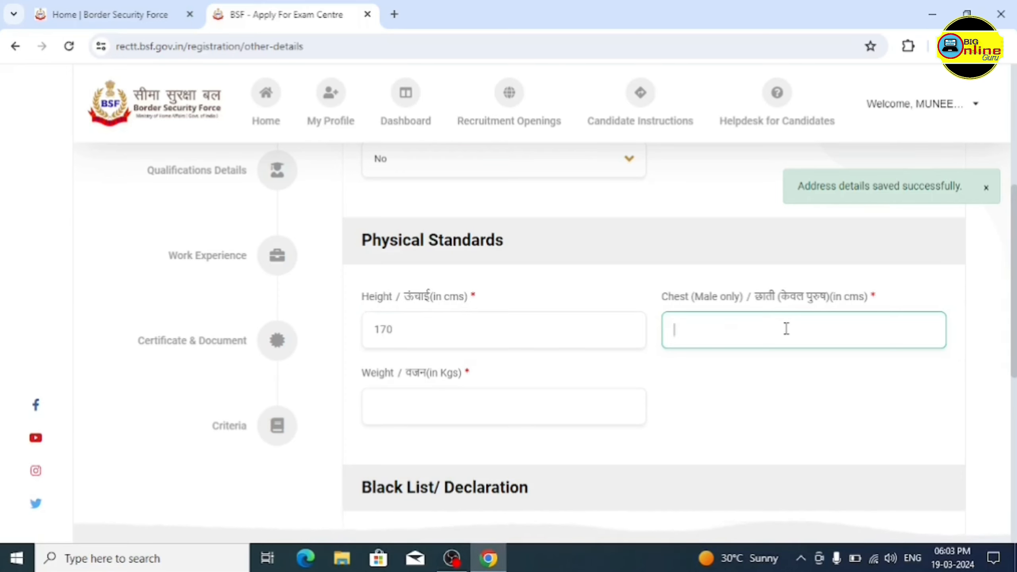
pyautogui.write('82')
pyautogui.scroll(-2, 707, 355)
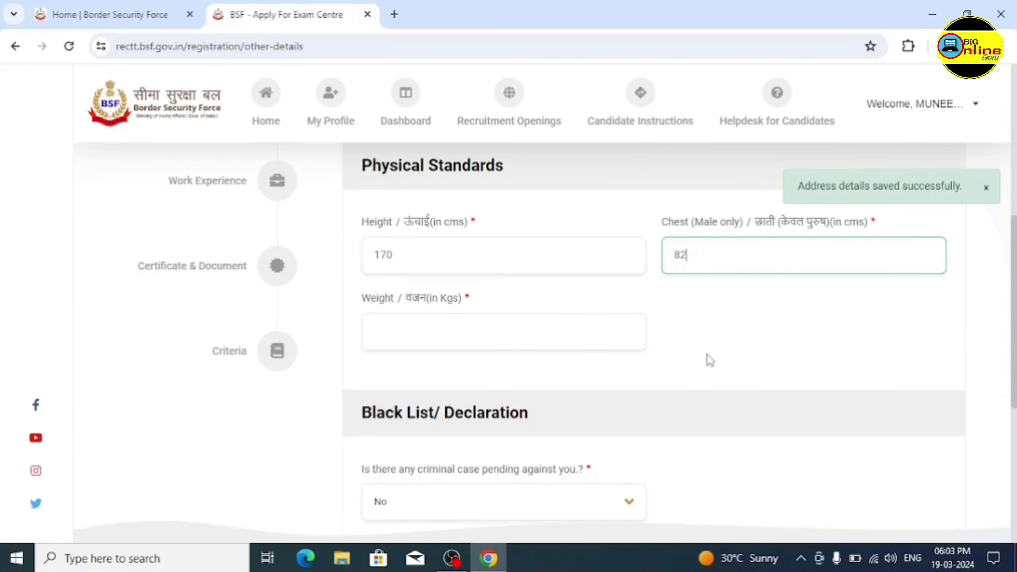
pyautogui.click(543, 332)
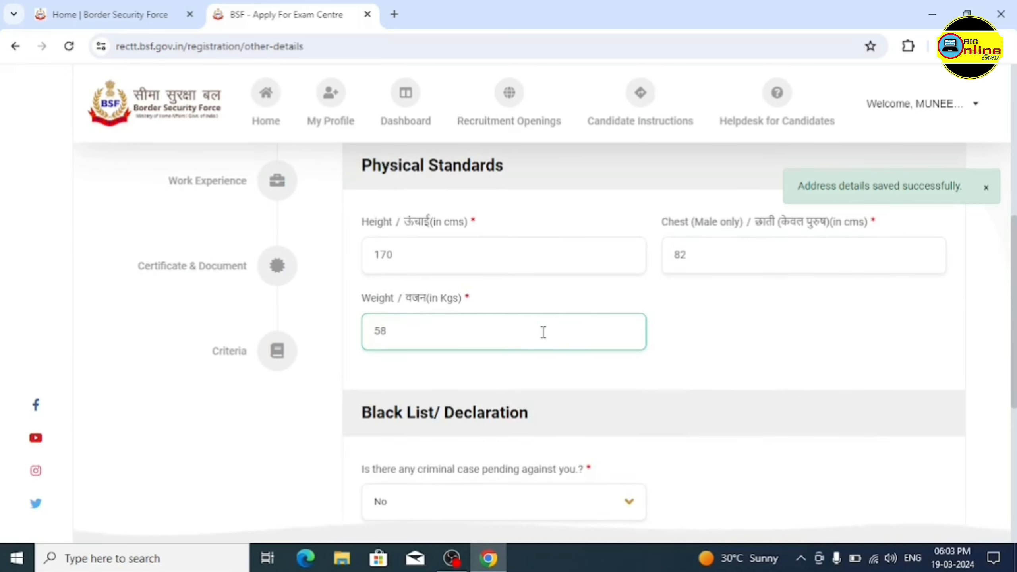
pyautogui.scroll(-5, 729, 331)
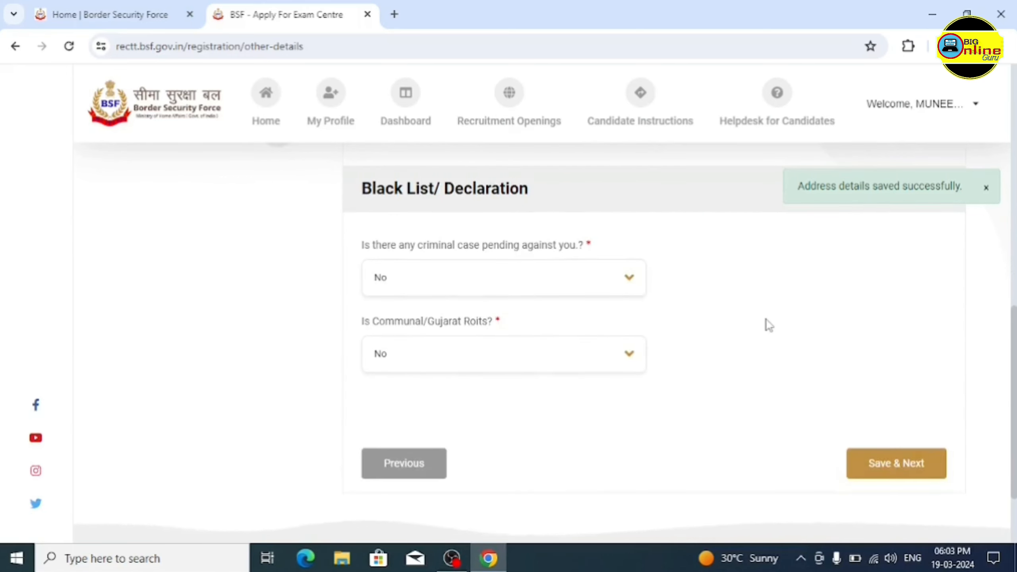
# - Answer No to both the criminal-case-pending and Communal/Gujarat Riots declaration questions
pyautogui.click(612, 285)
pyautogui.click(612, 286)
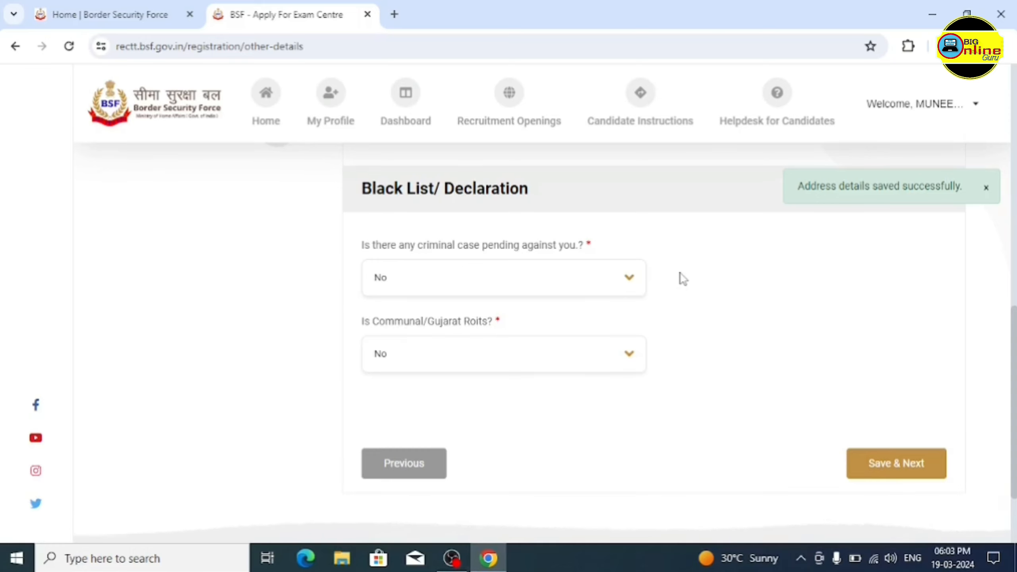
pyautogui.click(629, 281)
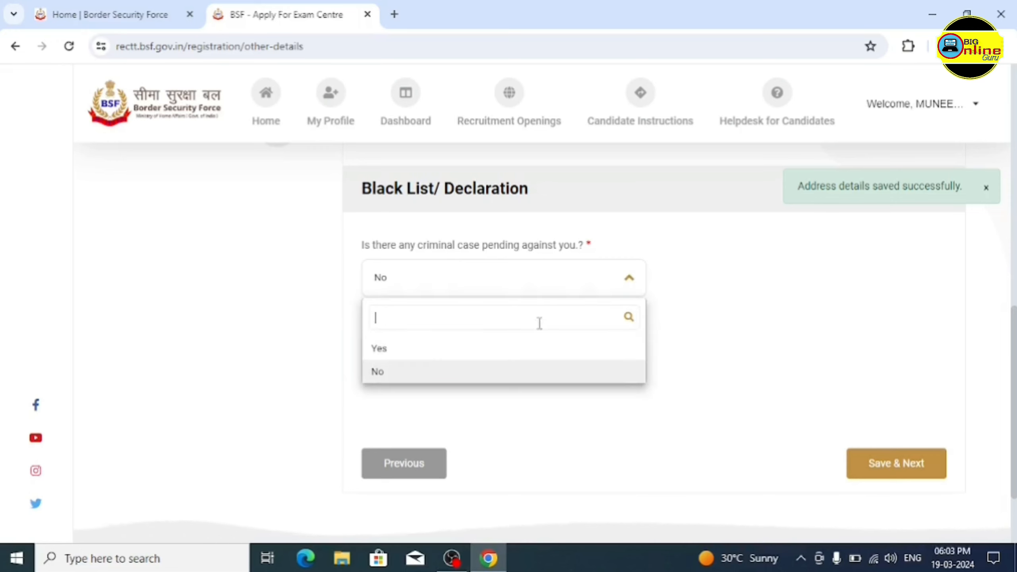
pyautogui.click(407, 351)
pyautogui.click(567, 359)
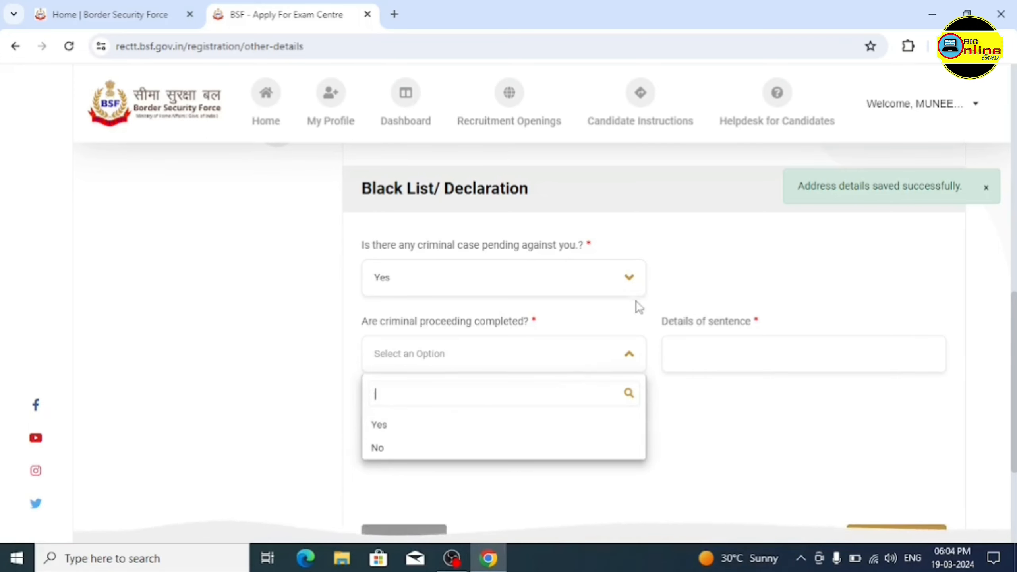
pyautogui.click(630, 280)
pyautogui.click(486, 375)
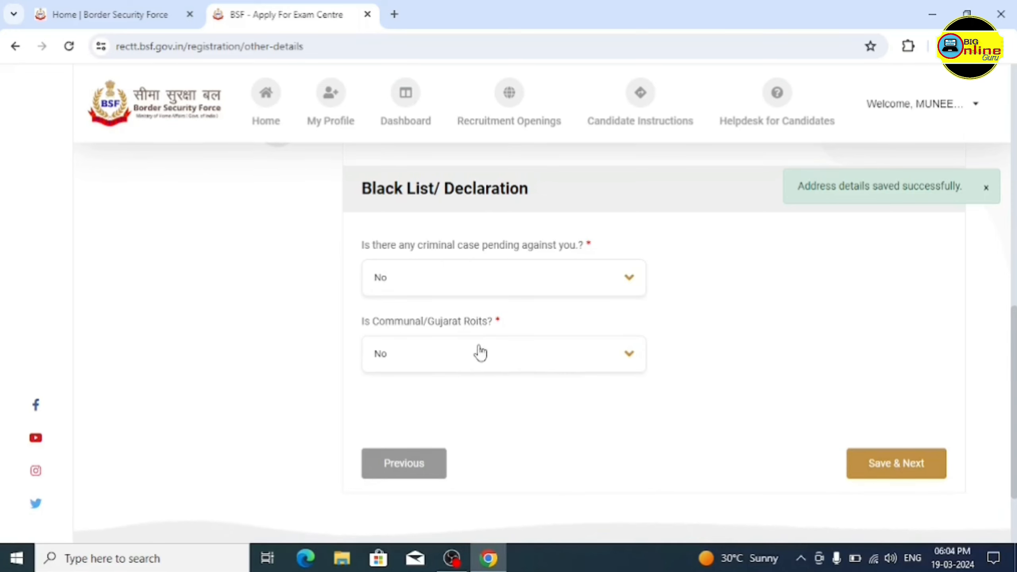
pyautogui.click(451, 353)
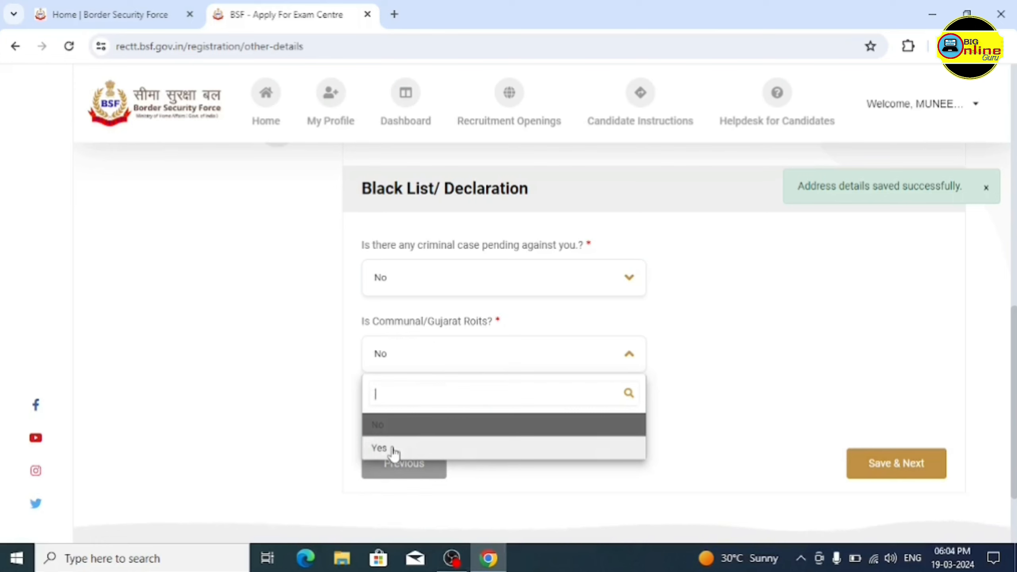
pyautogui.click(408, 426)
# - Save the Other Details and continue to Qualifications Details
pyautogui.scroll(10, 596, 400)
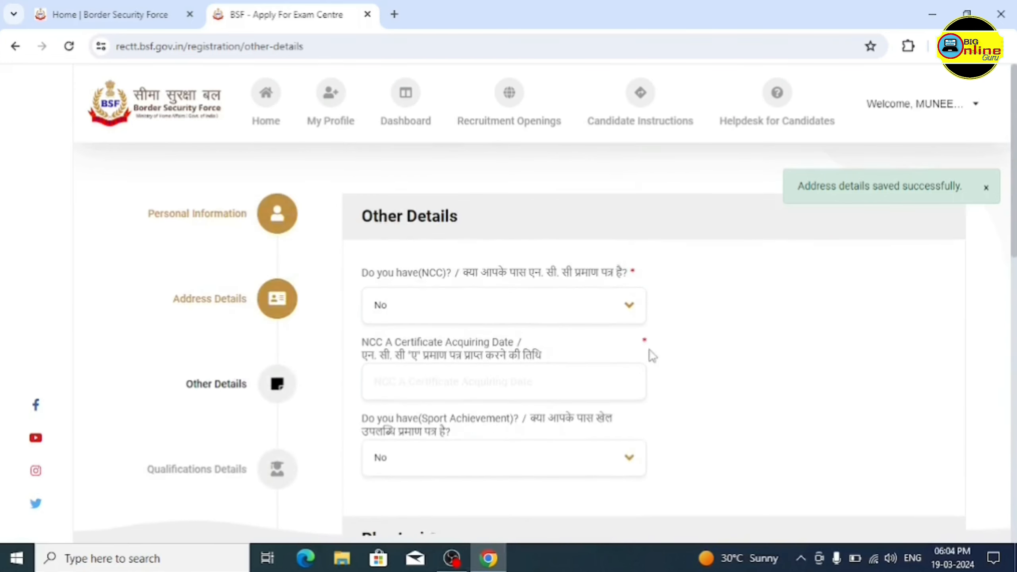
pyautogui.scroll(-15, 650, 352)
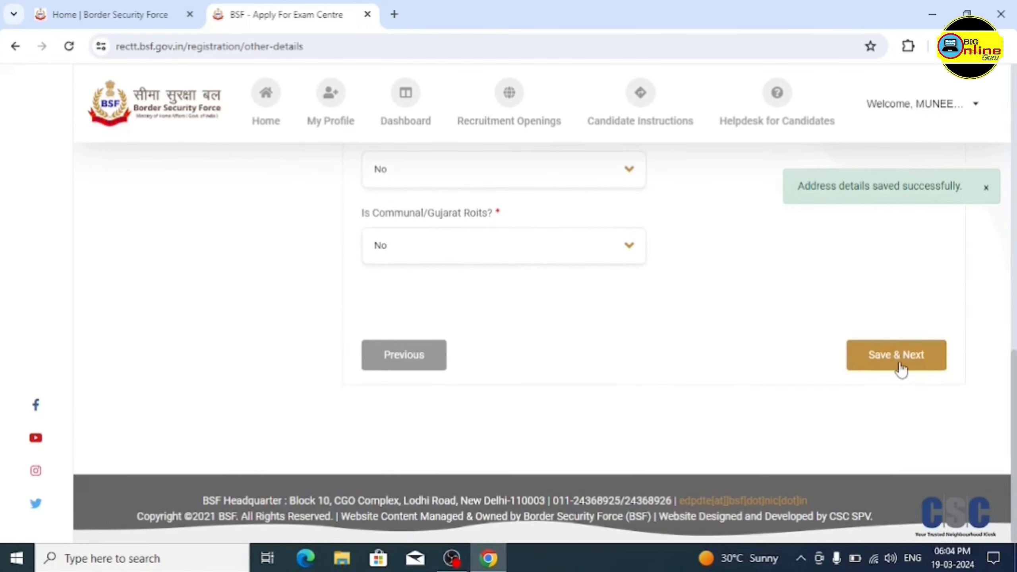
pyautogui.click(901, 366)
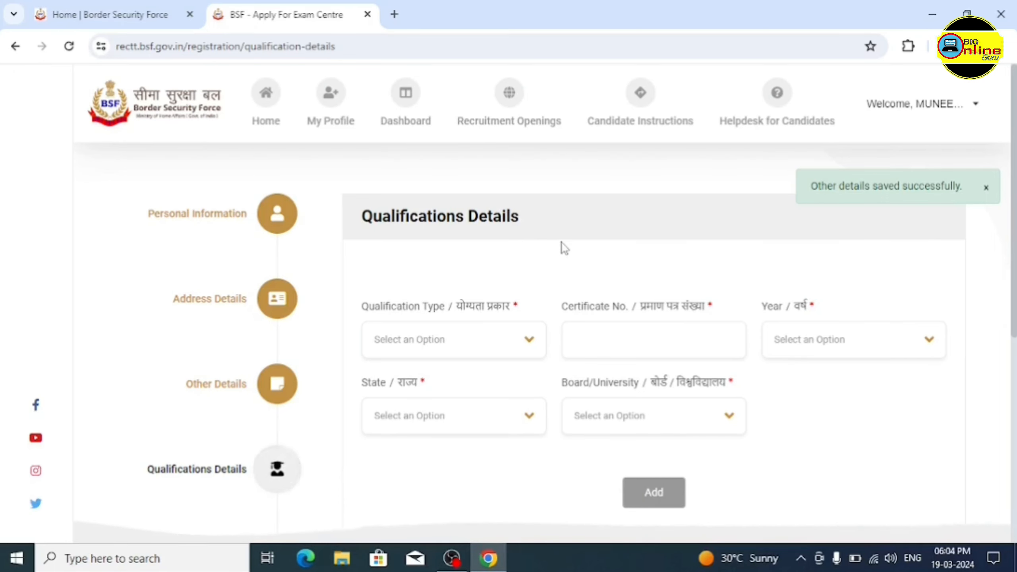
# - Start an SSC/Matric/High School qualification with passing year 2011
pyautogui.scroll(-2, 551, 291)
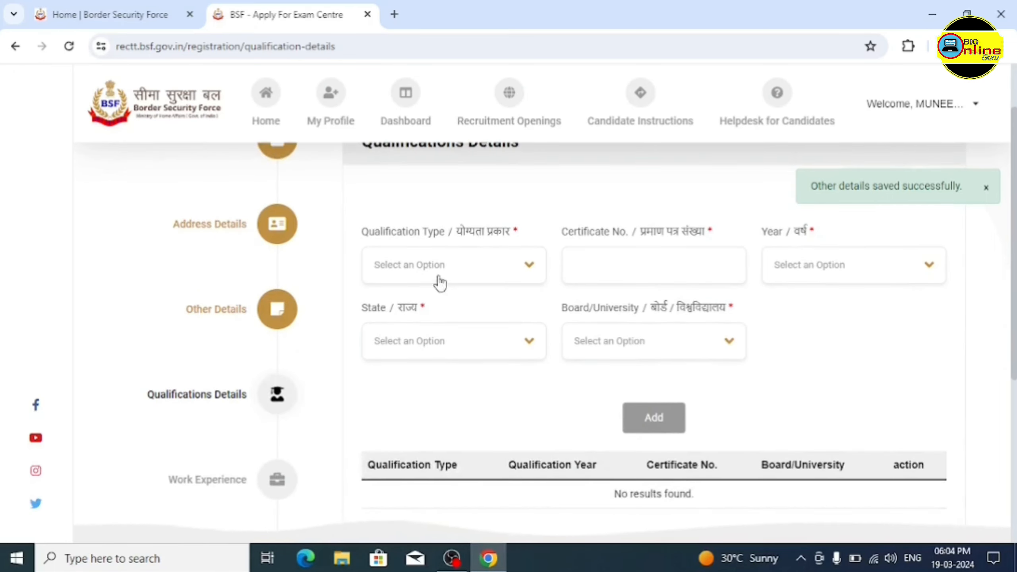
pyautogui.click(529, 265)
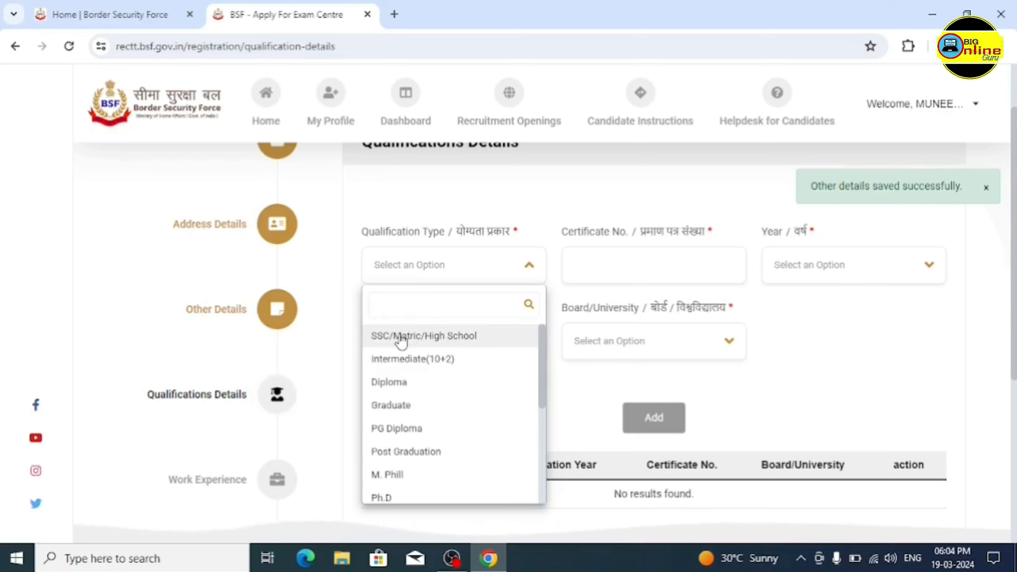
pyautogui.click(468, 341)
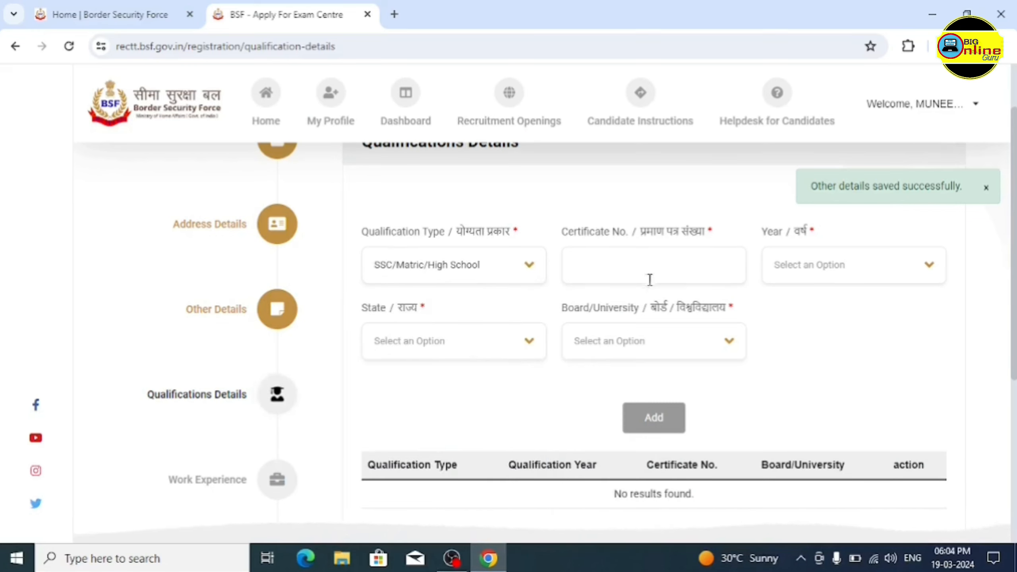
pyautogui.click(649, 265)
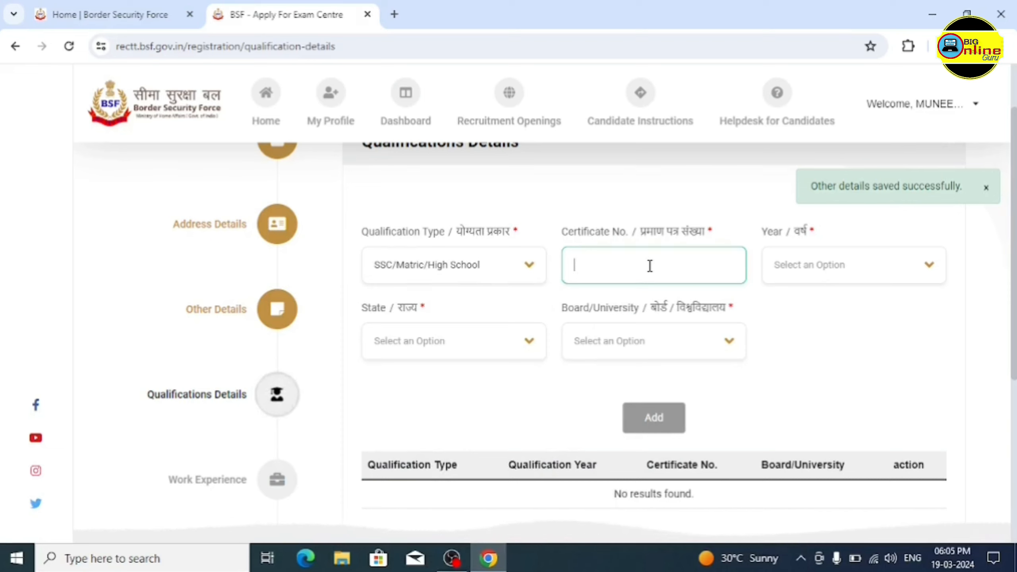
pyautogui.click(842, 276)
pyautogui.write('2')
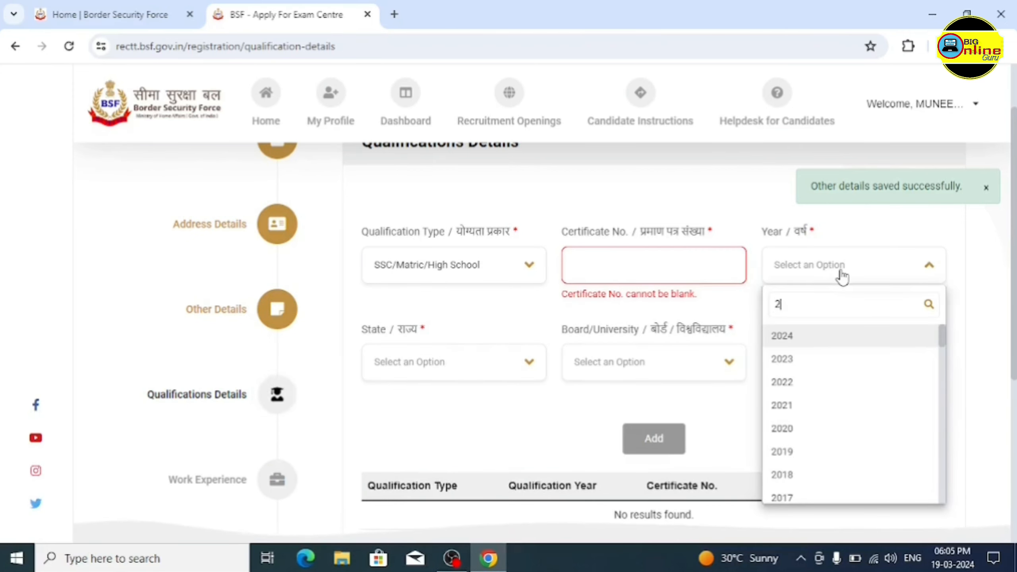
pyautogui.write('011')
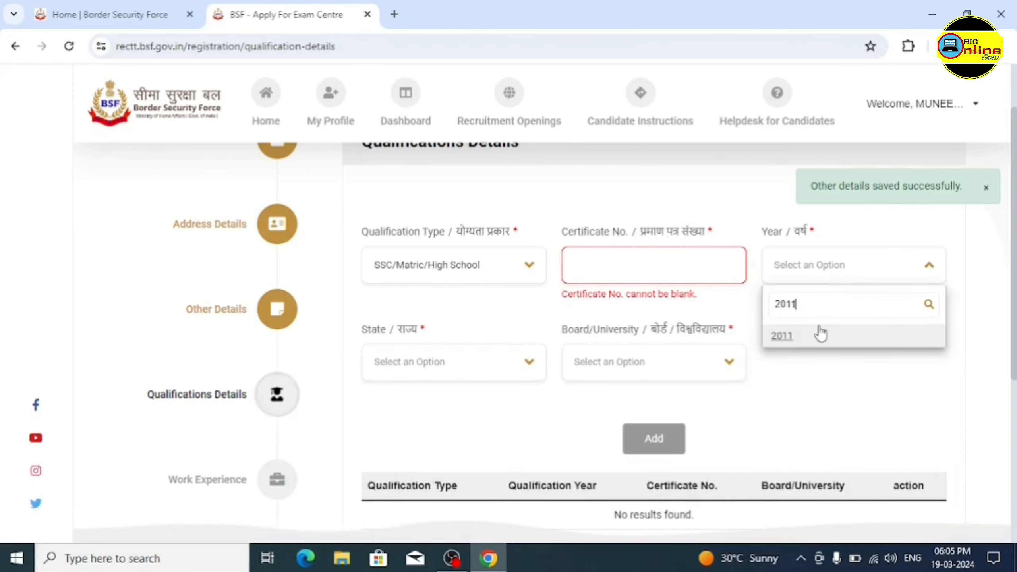
pyautogui.click(805, 340)
# - Set the SSC qualification's state to UTTAR PRADESH and view the board or university choices
pyautogui.scroll(-2, 501, 274)
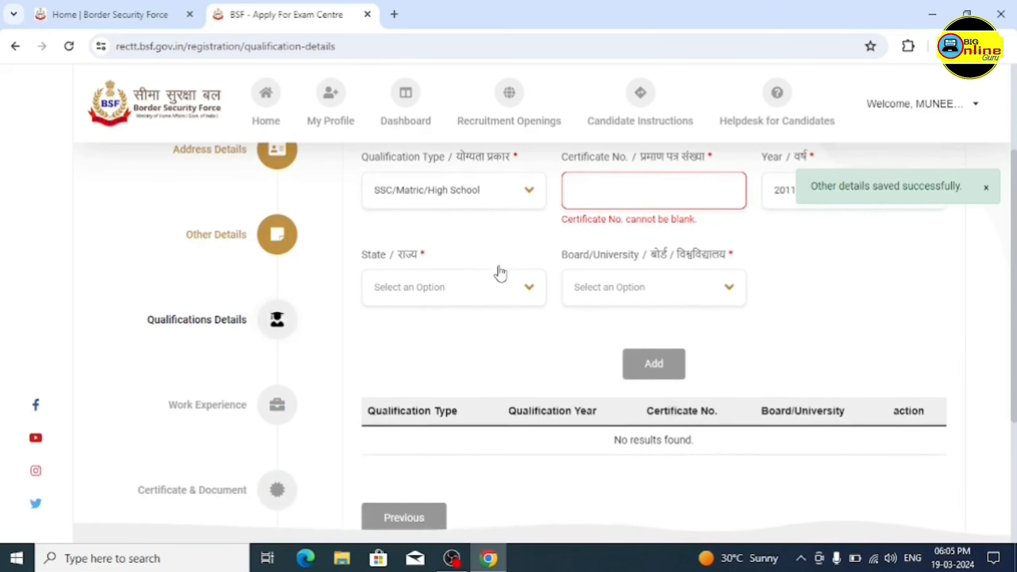
pyautogui.click(518, 296)
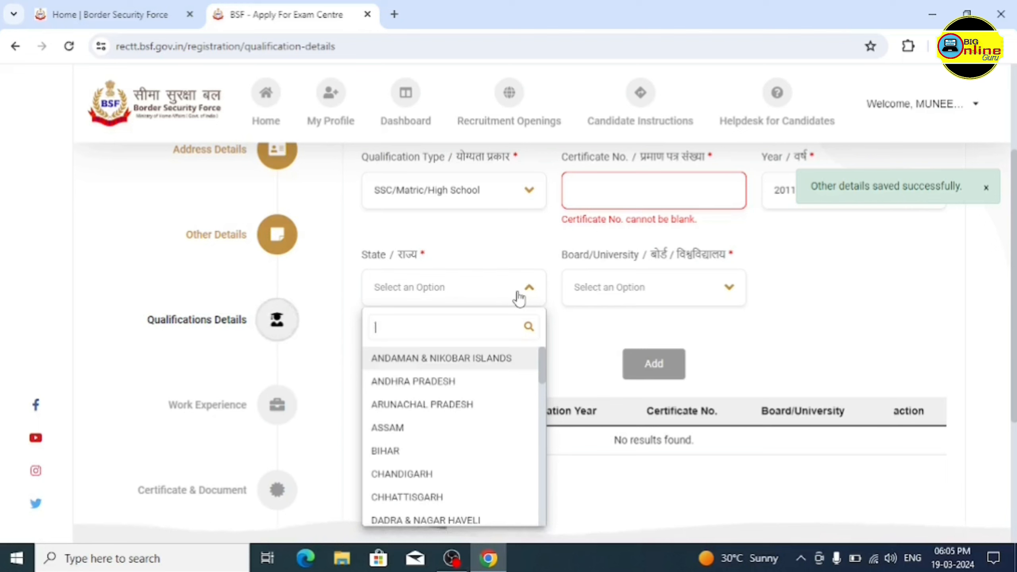
pyautogui.write('U')
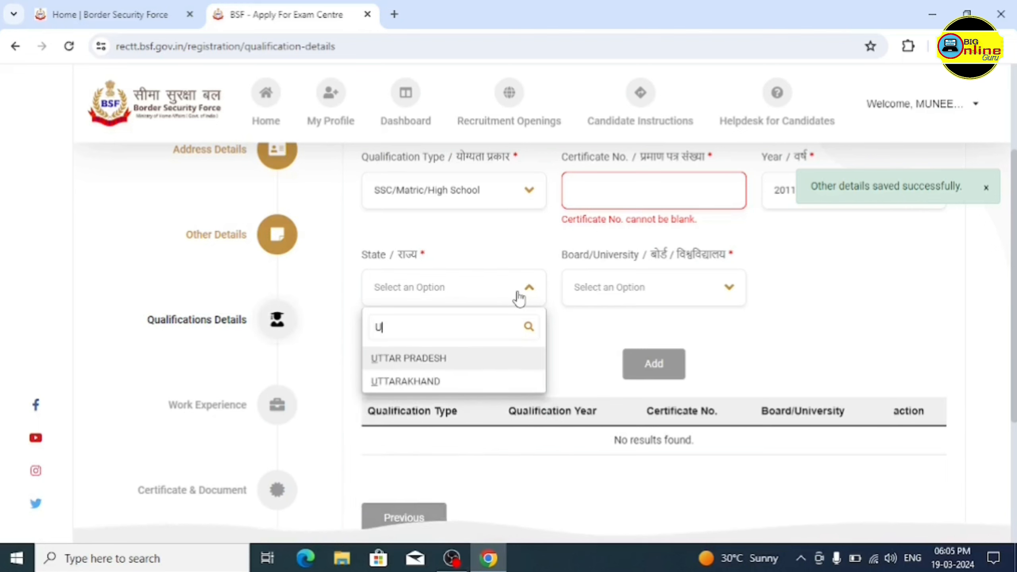
pyautogui.click(444, 361)
pyautogui.click(606, 295)
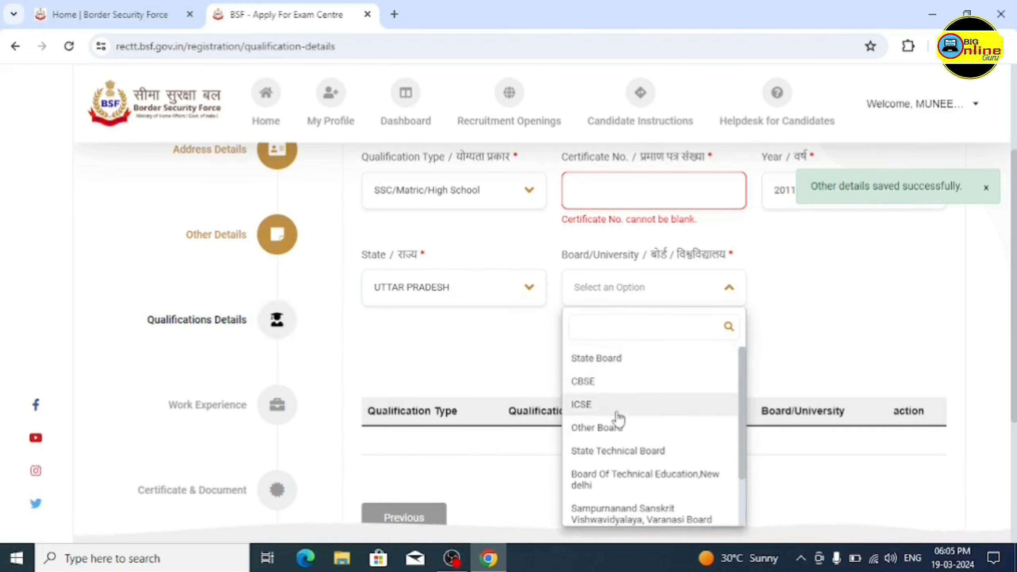
pyautogui.scroll(-2, 643, 483)
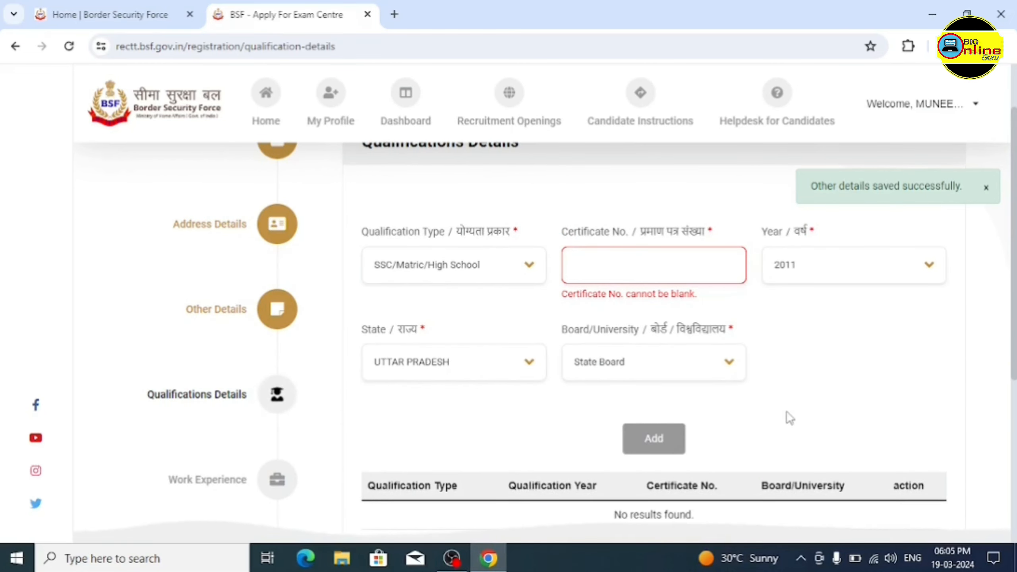
pyautogui.scroll(-2, 788, 416)
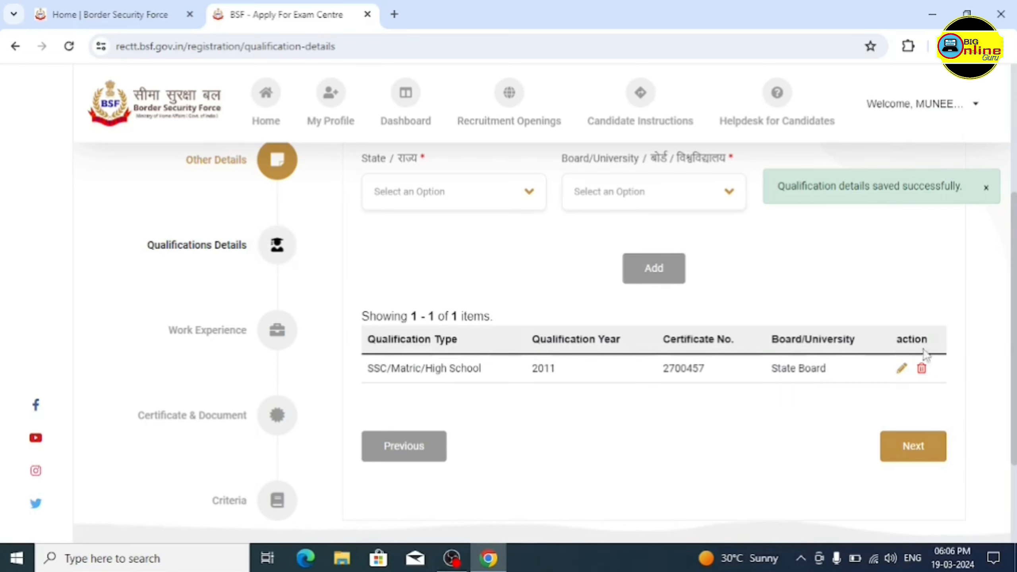
# - Open the saved SSC entry and change its qualification type to Intermediate(10+2)
pyautogui.click(902, 370)
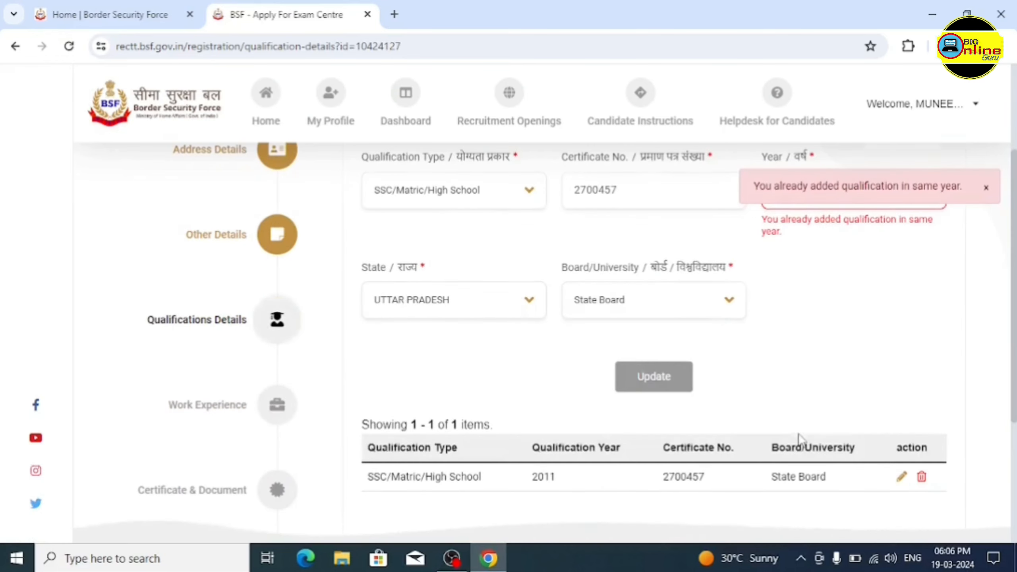
pyautogui.scroll(-3, 823, 495)
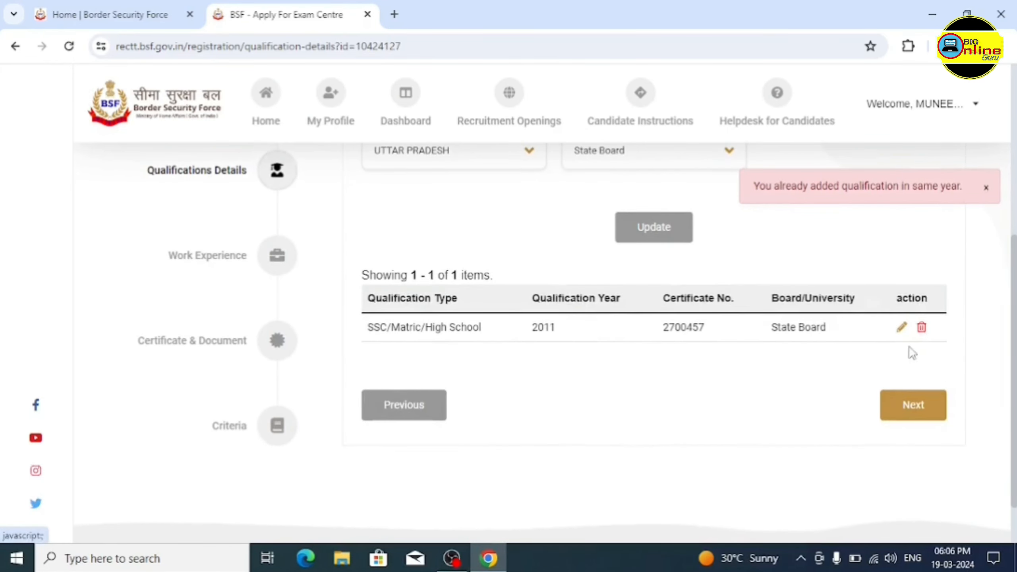
pyautogui.scroll(6, 561, 395)
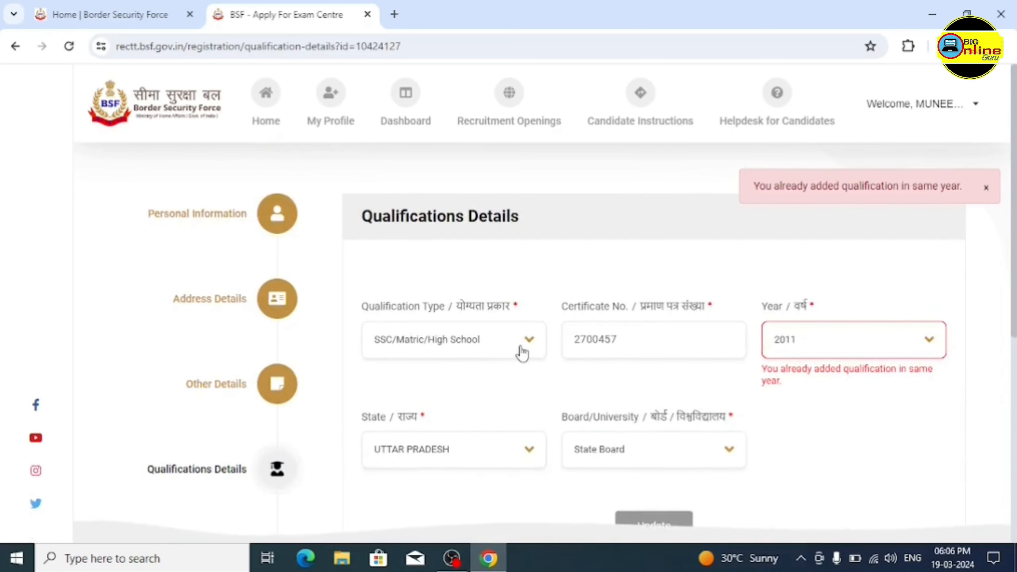
pyautogui.click(522, 351)
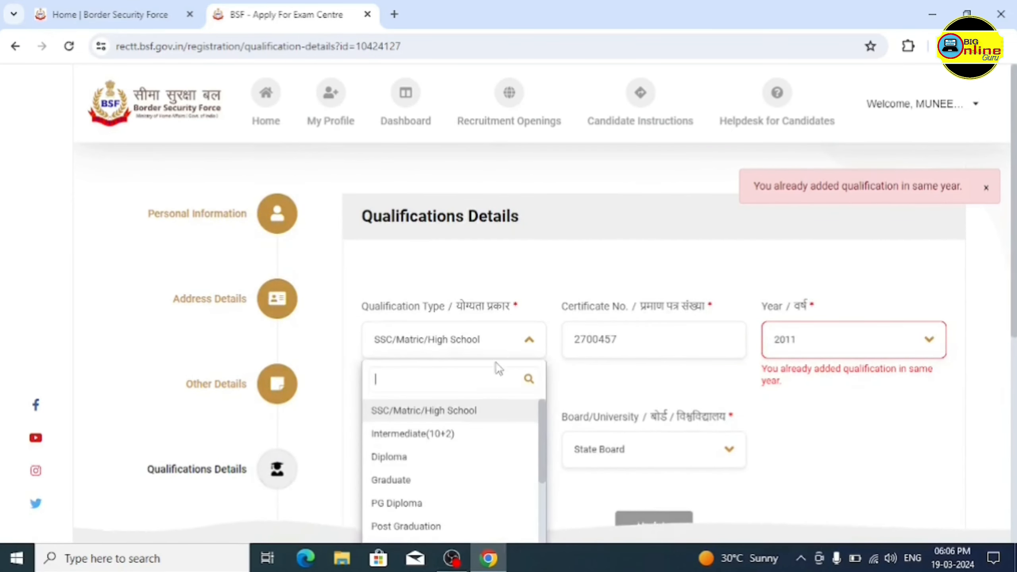
pyautogui.click(448, 437)
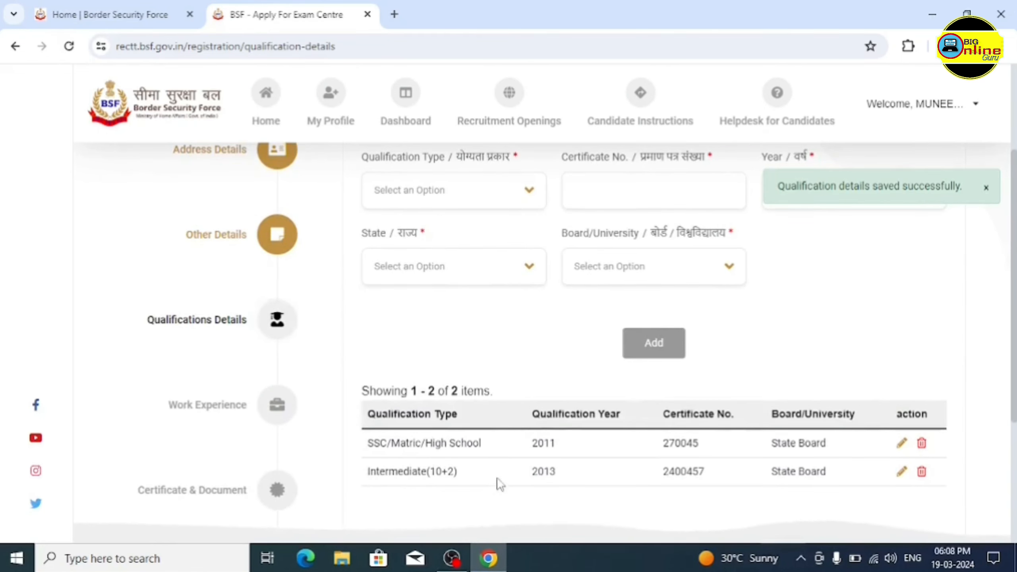
# - Close the qualification type list and continue to Work Experience
pyautogui.scroll(3, 500, 484)
pyautogui.click(495, 345)
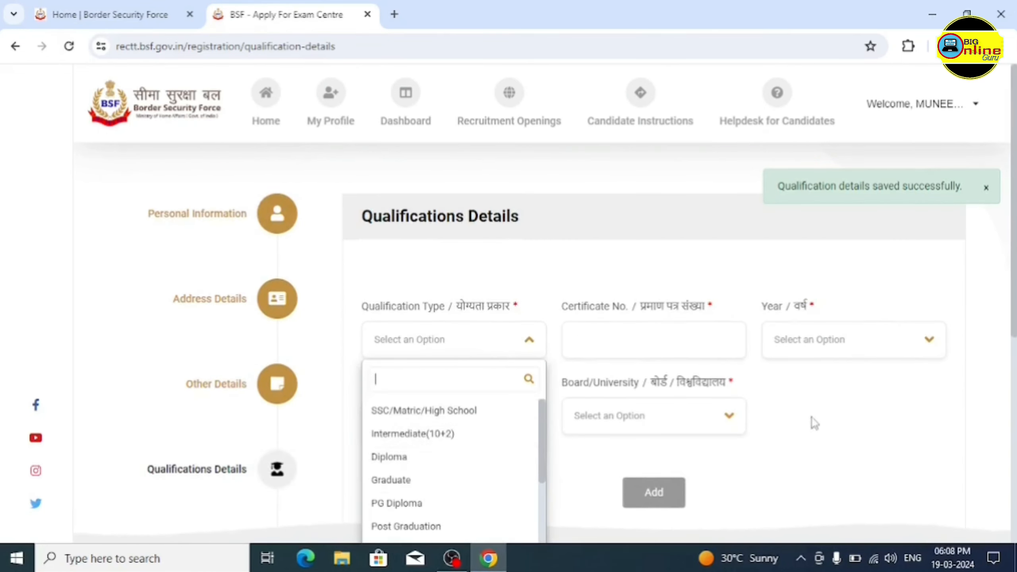
pyautogui.scroll(-6, 702, 240)
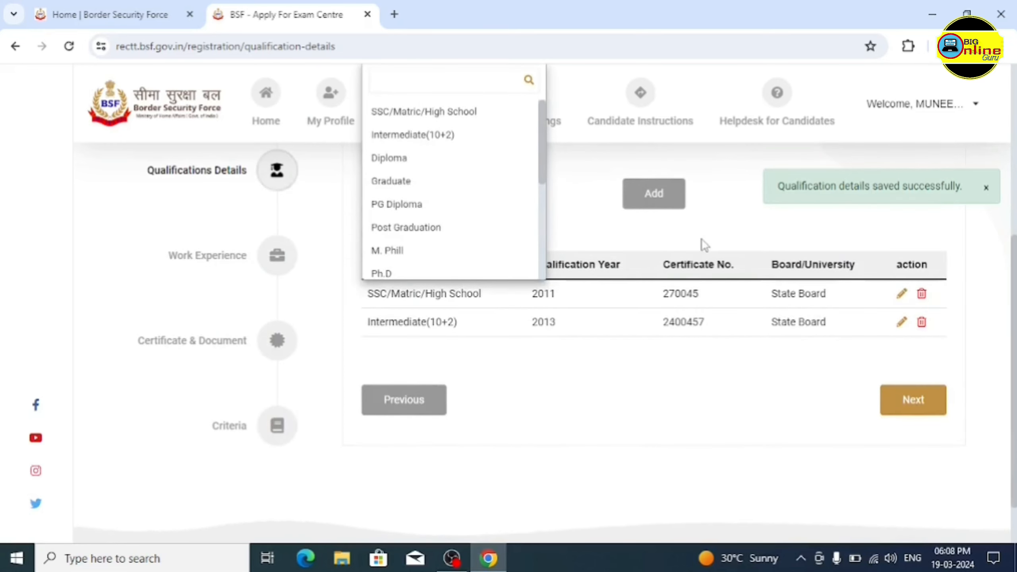
pyautogui.click(704, 243)
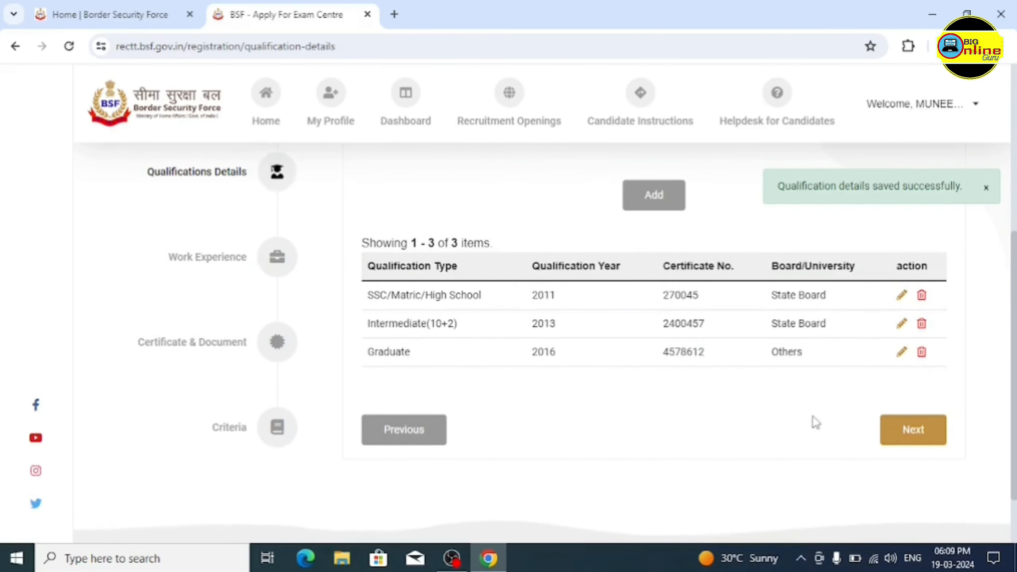
pyautogui.click(931, 436)
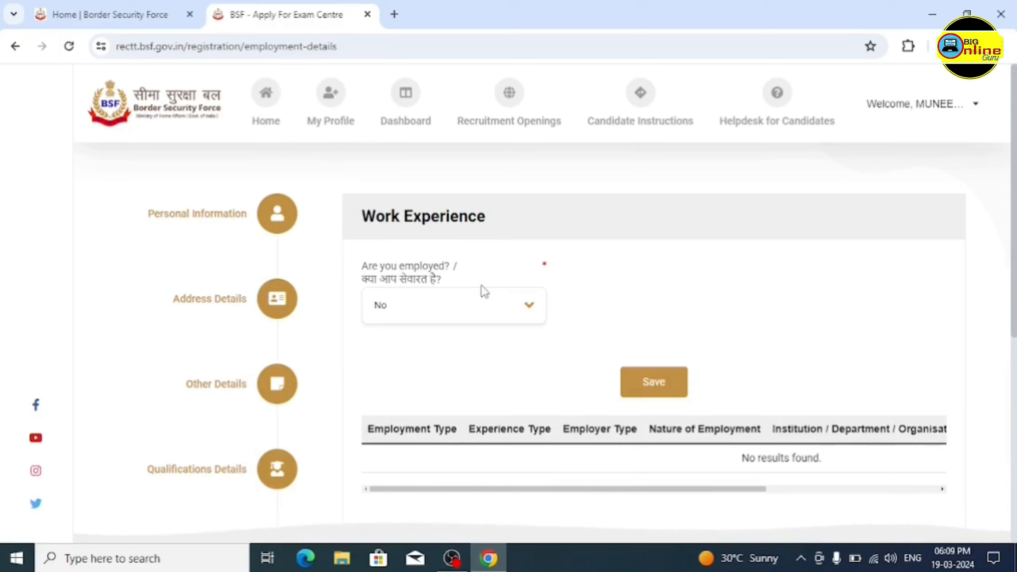
# - Answer Yes to 'Are you employed?' and try saving the employment details
pyautogui.click(525, 318)
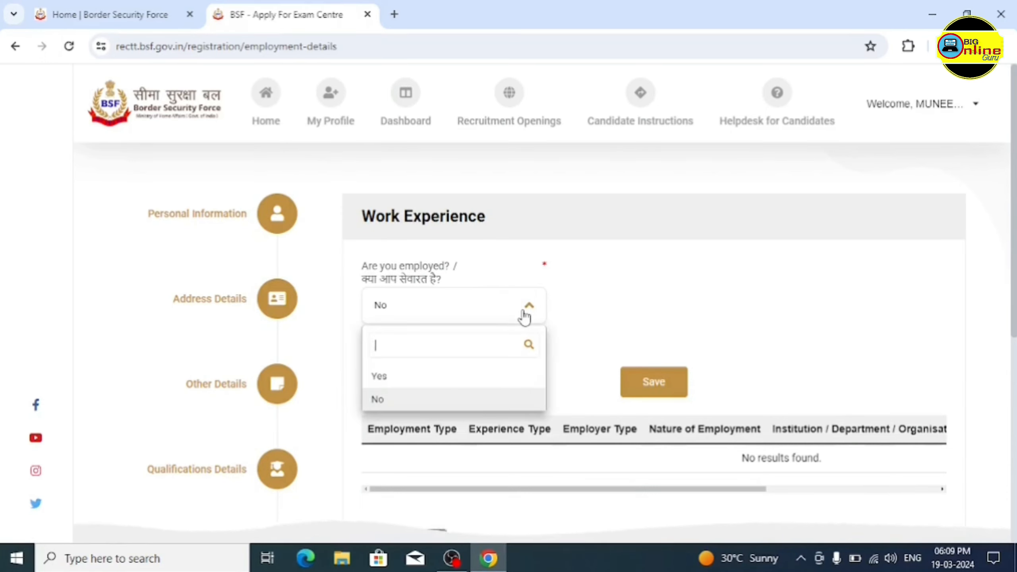
pyautogui.click(403, 379)
pyautogui.scroll(-3, 404, 378)
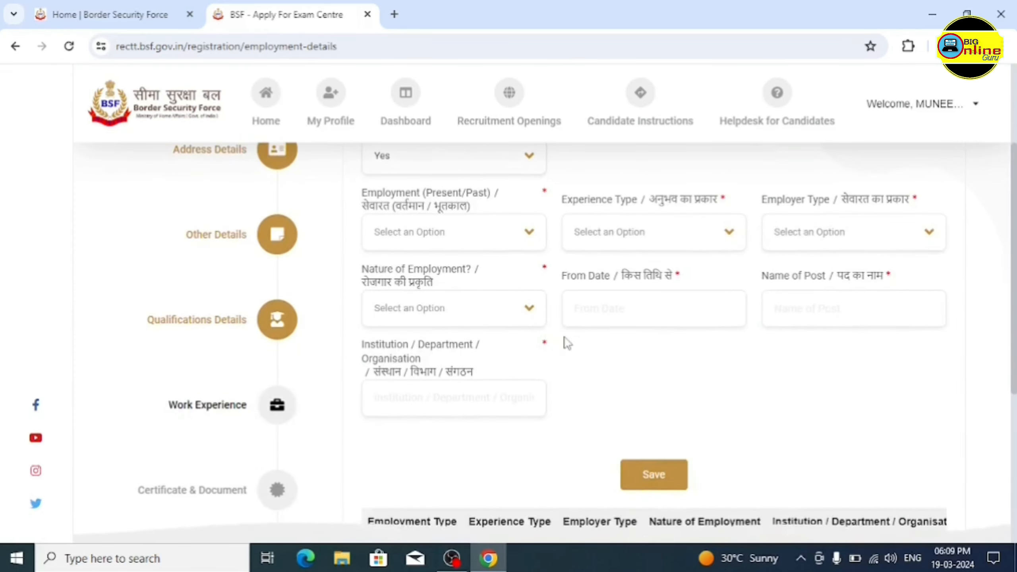
pyautogui.click(654, 475)
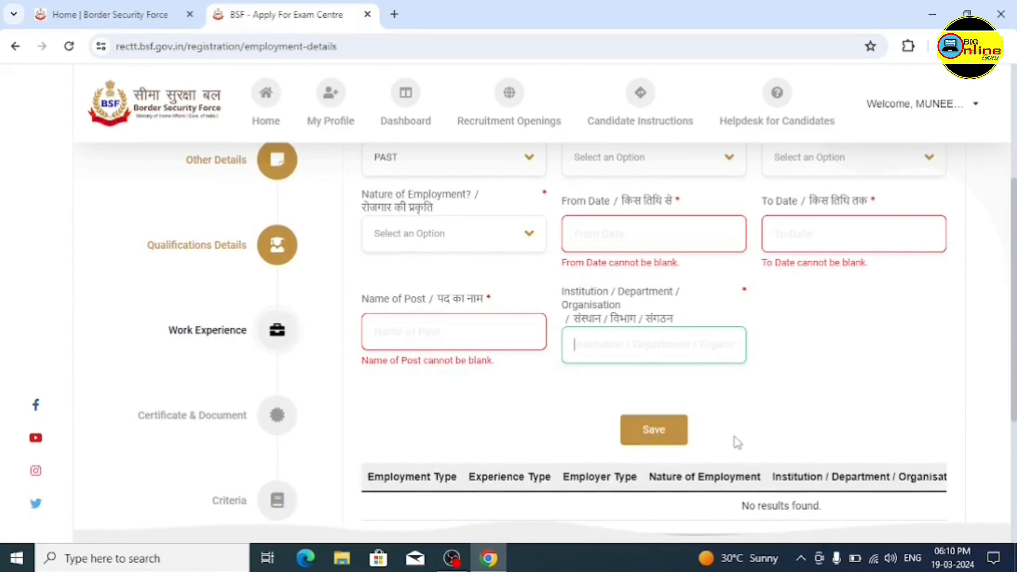
# - Switch 'Are you employed?' back to No and save, continuing to documents
pyautogui.scroll(-2, 734, 443)
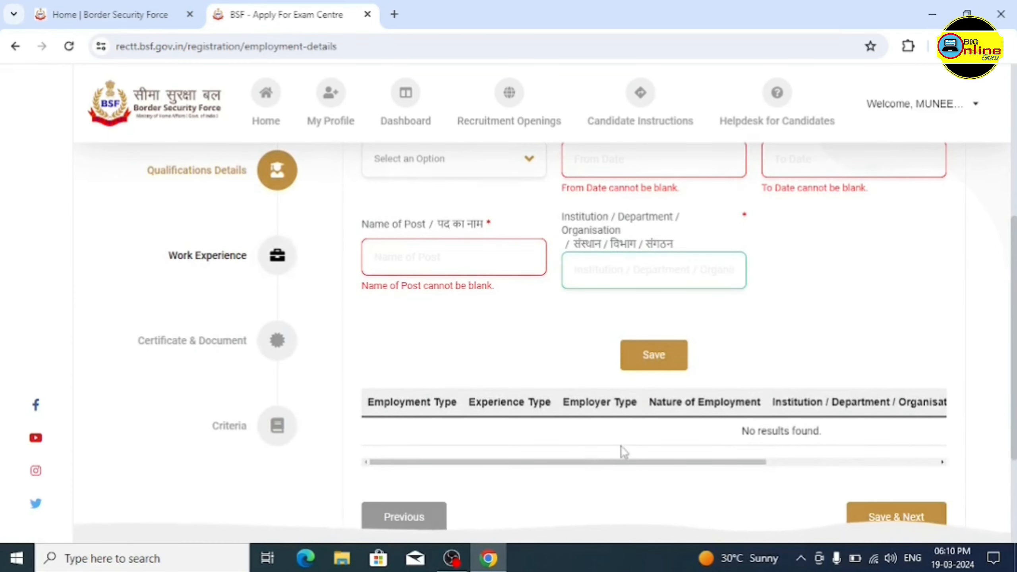
pyautogui.scroll(5, 620, 451)
pyautogui.scroll(2, 497, 272)
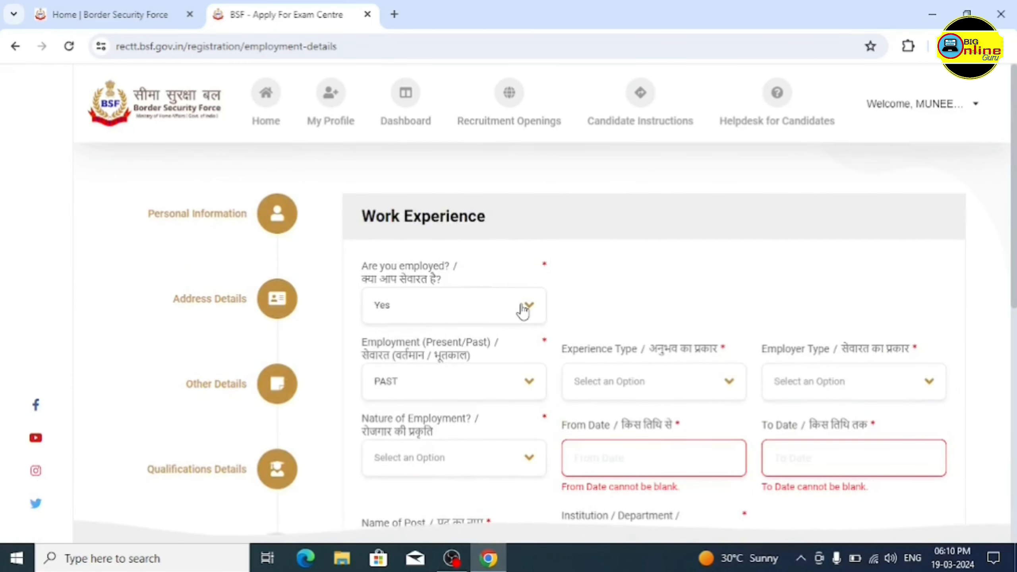
pyautogui.click(522, 310)
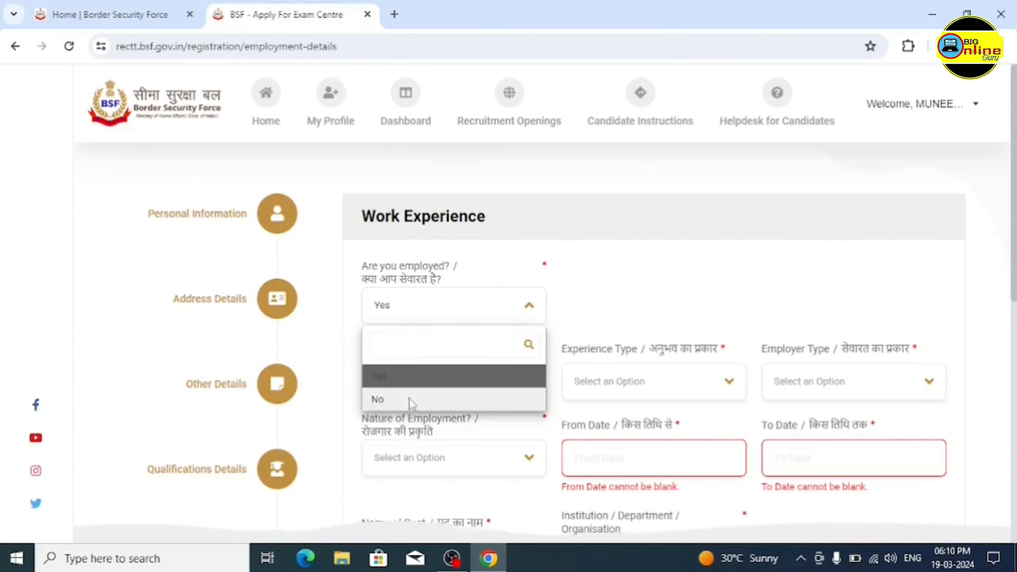
pyautogui.click(411, 401)
pyautogui.scroll(-3, 699, 340)
pyautogui.click(653, 231)
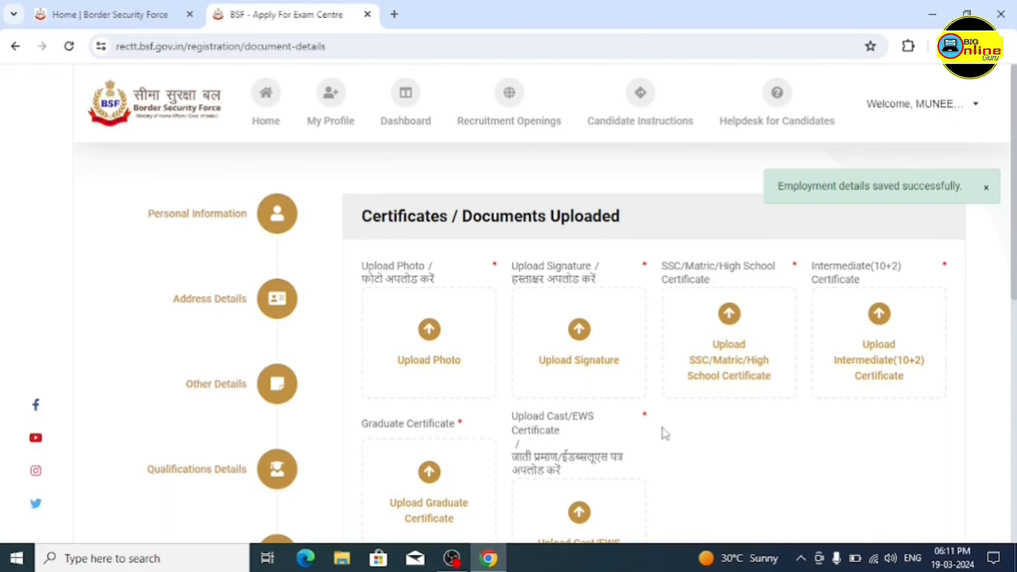
pyautogui.scroll(-6, 651, 367)
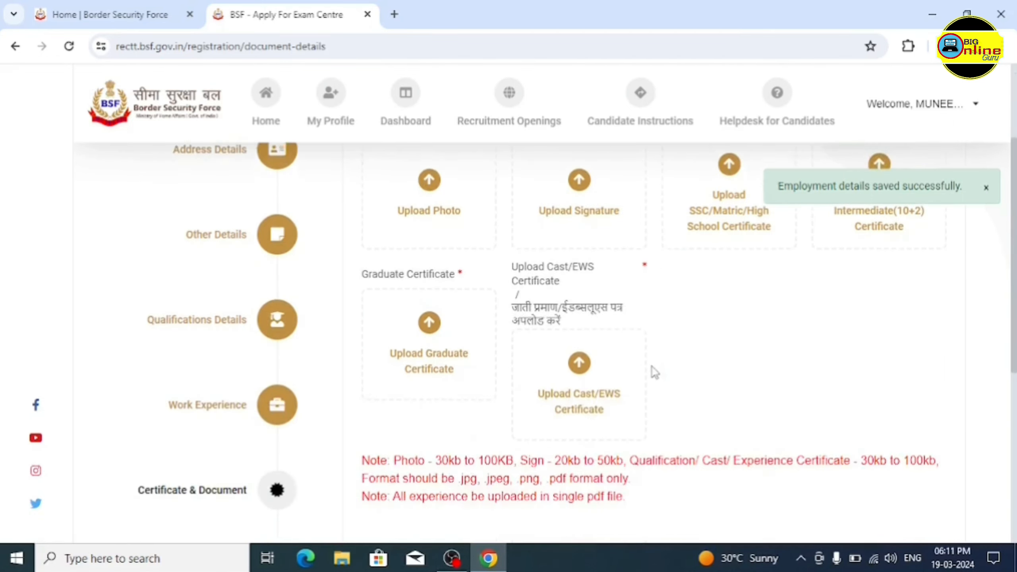
pyautogui.scroll(2, 662, 367)
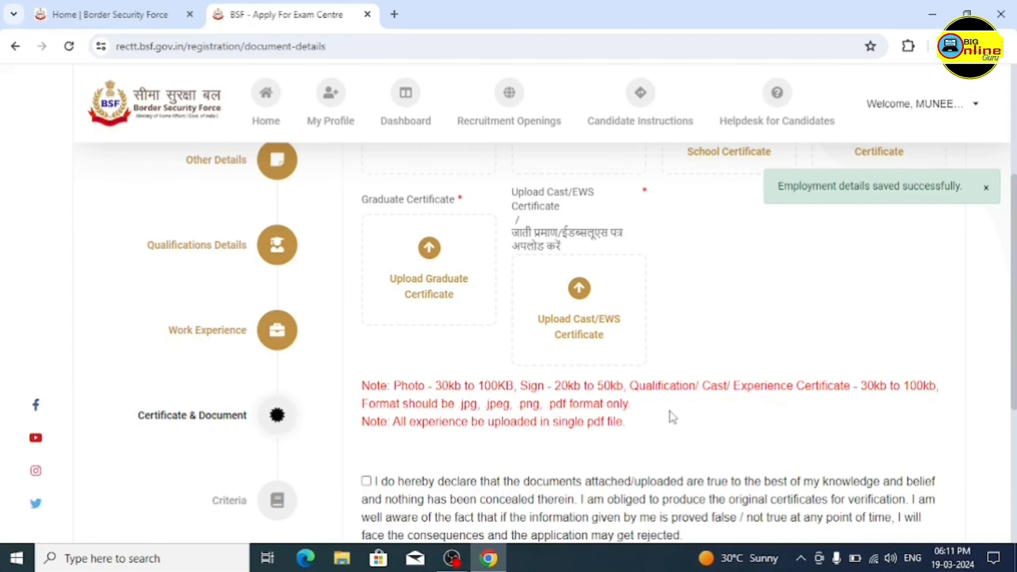
pyautogui.scroll(3, 670, 412)
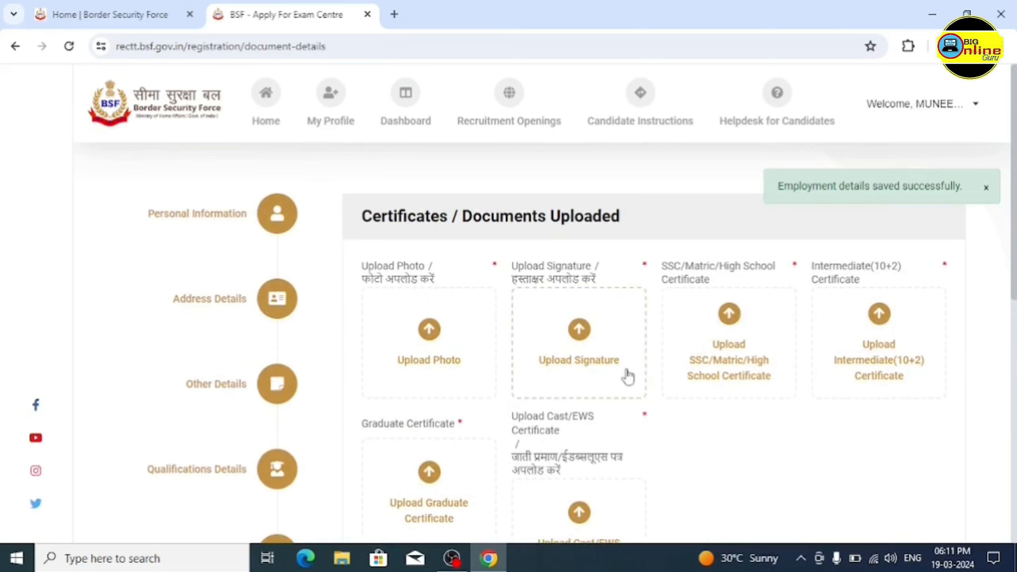
pyautogui.scroll(-3, 674, 438)
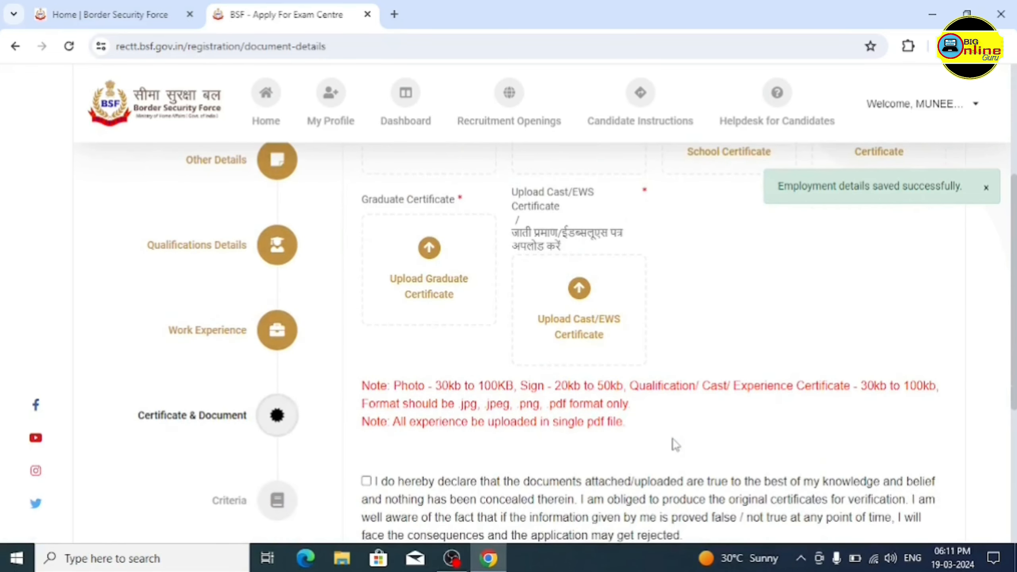
pyautogui.scroll(3, 679, 368)
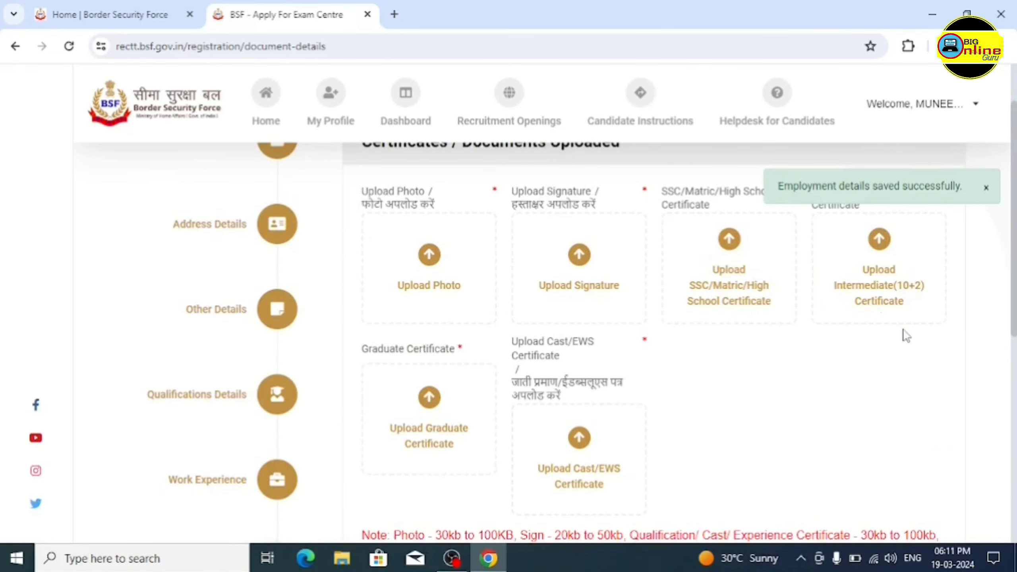
pyautogui.scroll(-3, 826, 419)
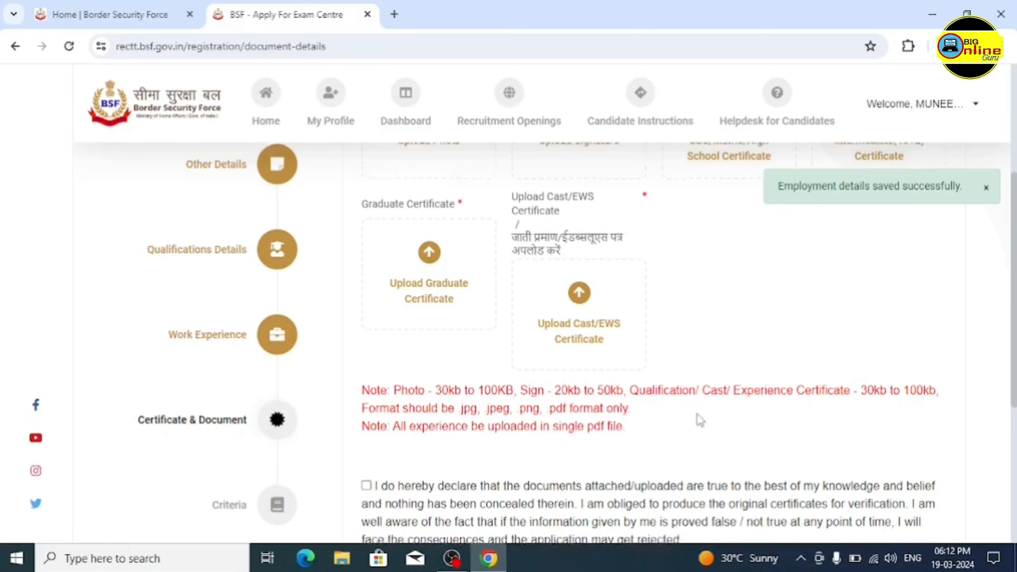
pyautogui.scroll(5, 699, 419)
pyautogui.scroll(1, 699, 294)
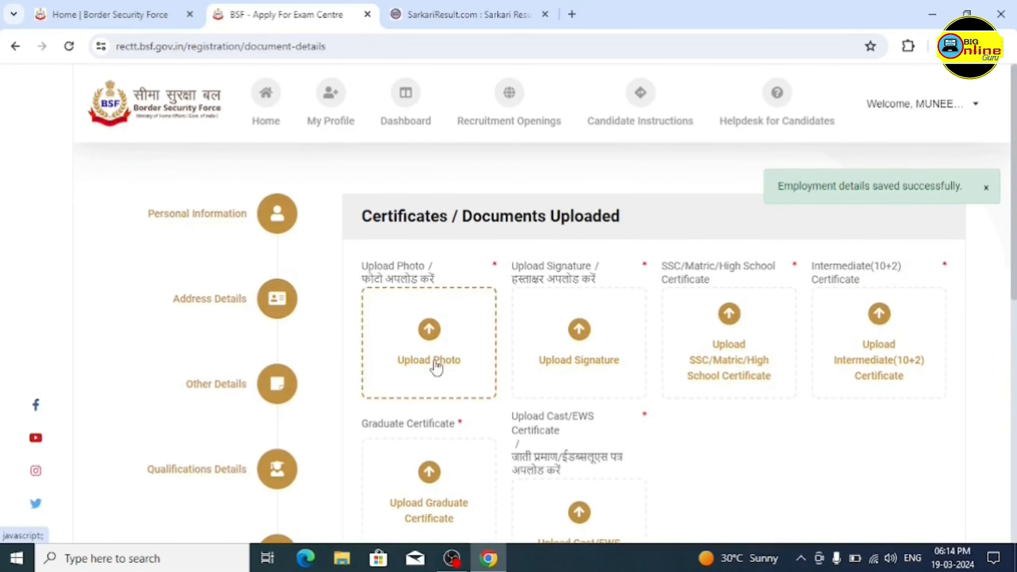
# - Pick img022 - Copy (2) for the photo upload and open it in Microsoft Office Picture Manager
pyautogui.click(428, 341)
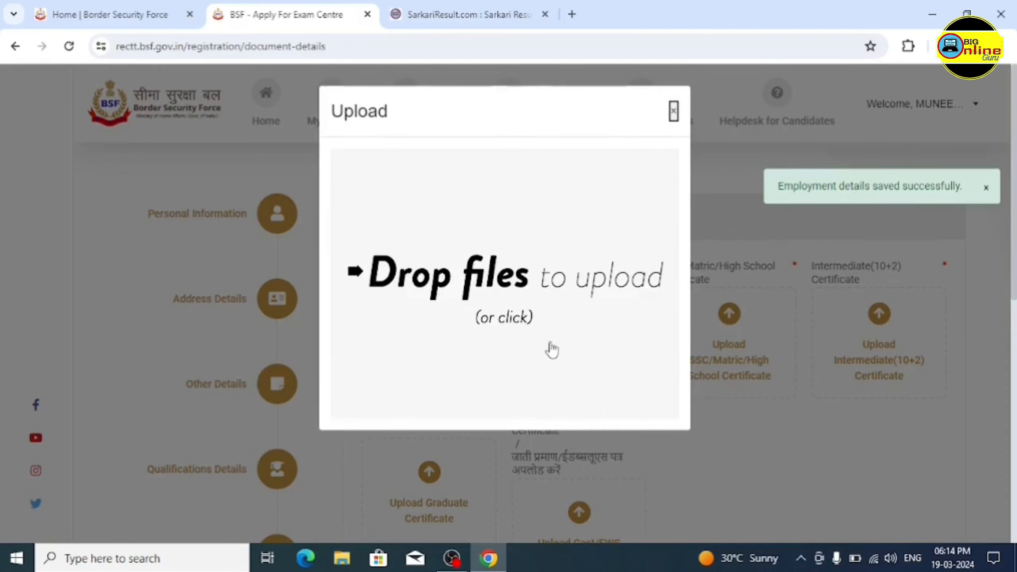
pyautogui.click(481, 284)
pyautogui.scroll(4, 444, 295)
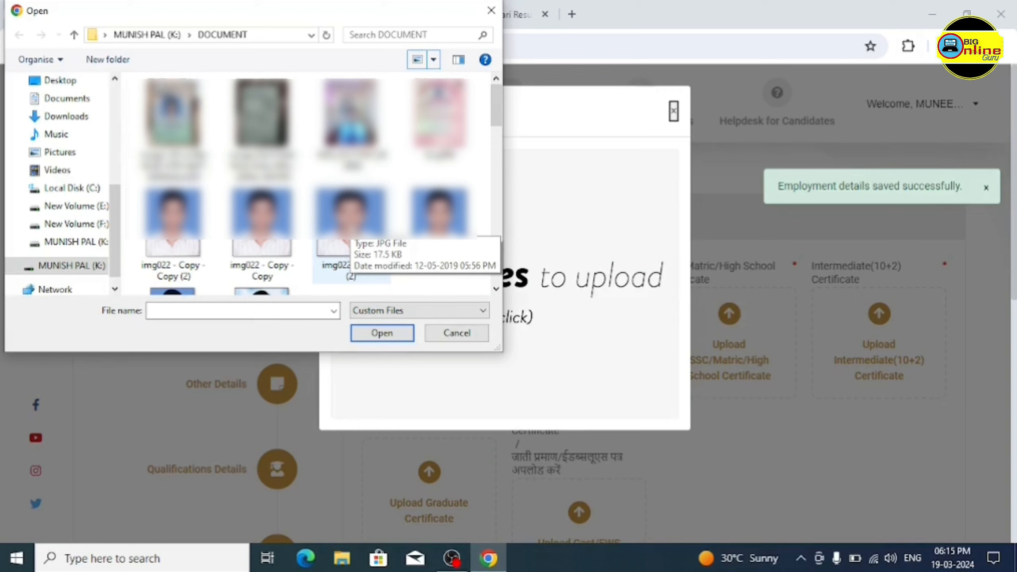
pyautogui.click(352, 230)
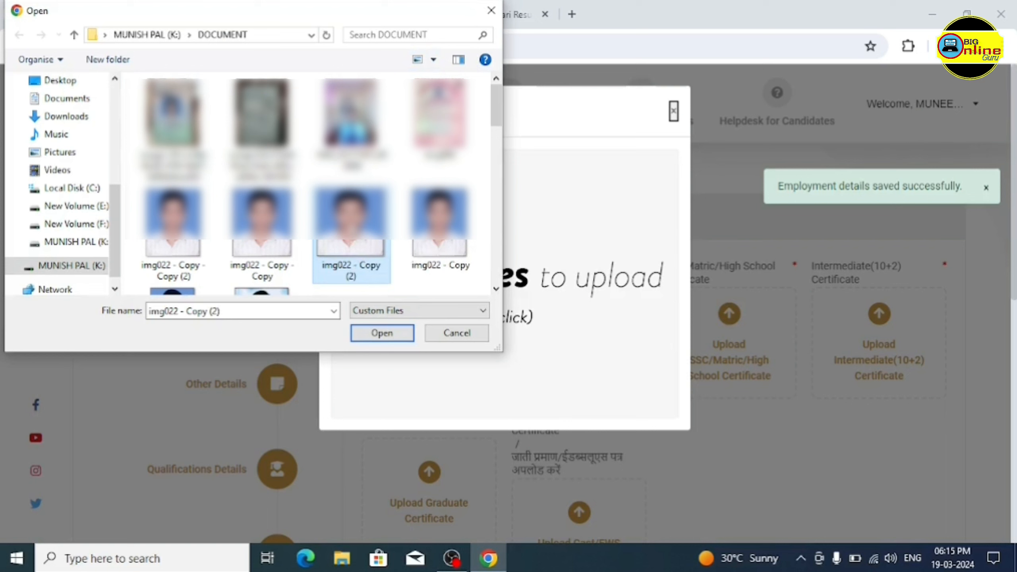
pyautogui.rightClick(351, 222)
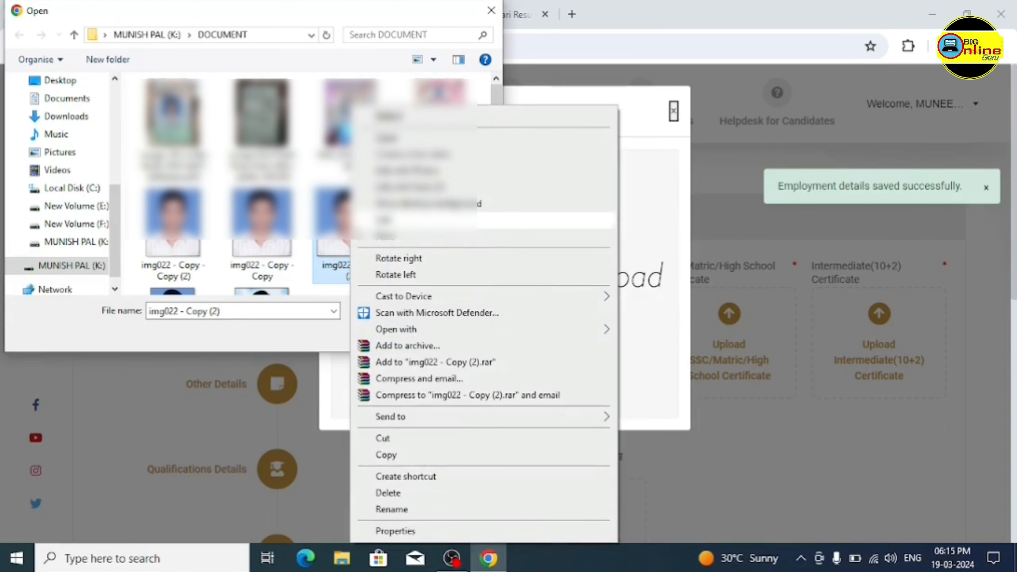
pyautogui.moveTo(441, 325)
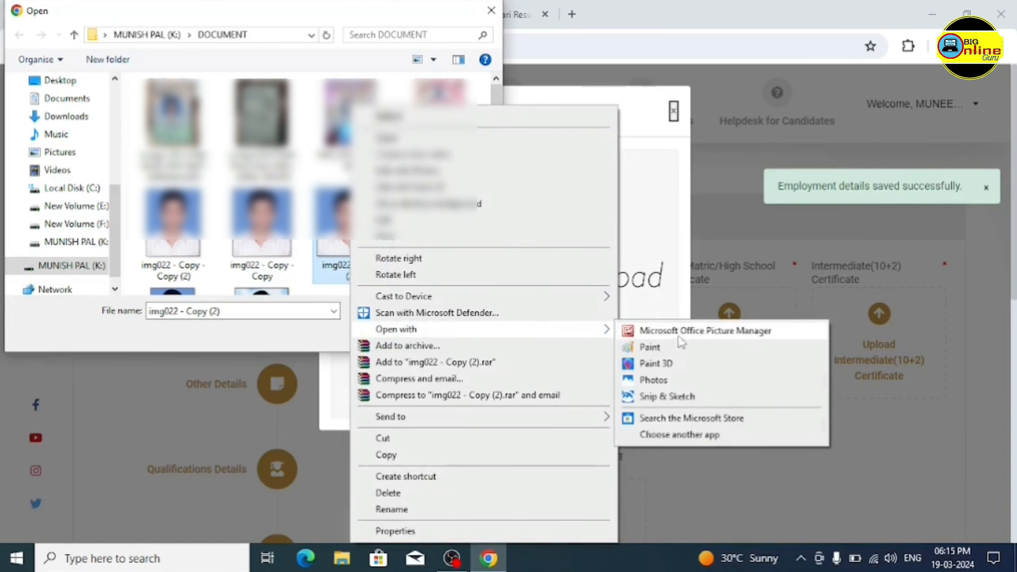
pyautogui.click(709, 335)
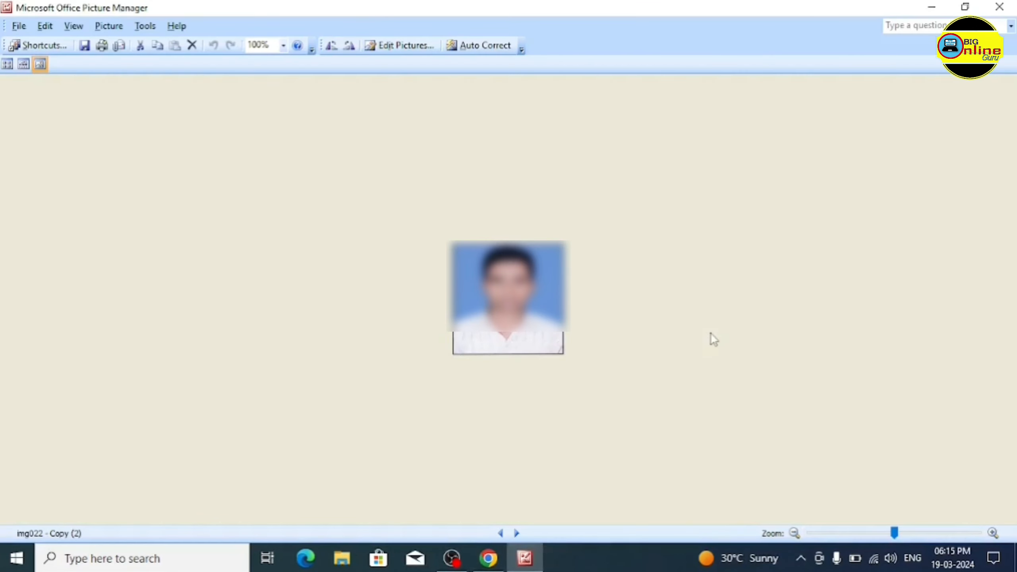
# - Resize the photo by percentage, enlarging it to 255 x 255 pixels
pyautogui.moveTo(565, 330)
pyautogui.click(400, 49)
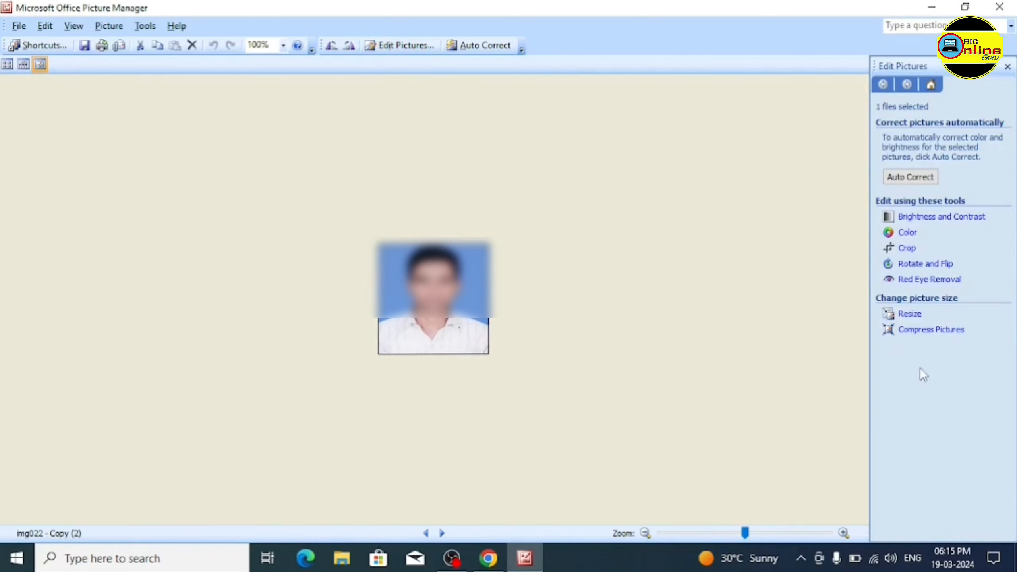
pyautogui.click(911, 315)
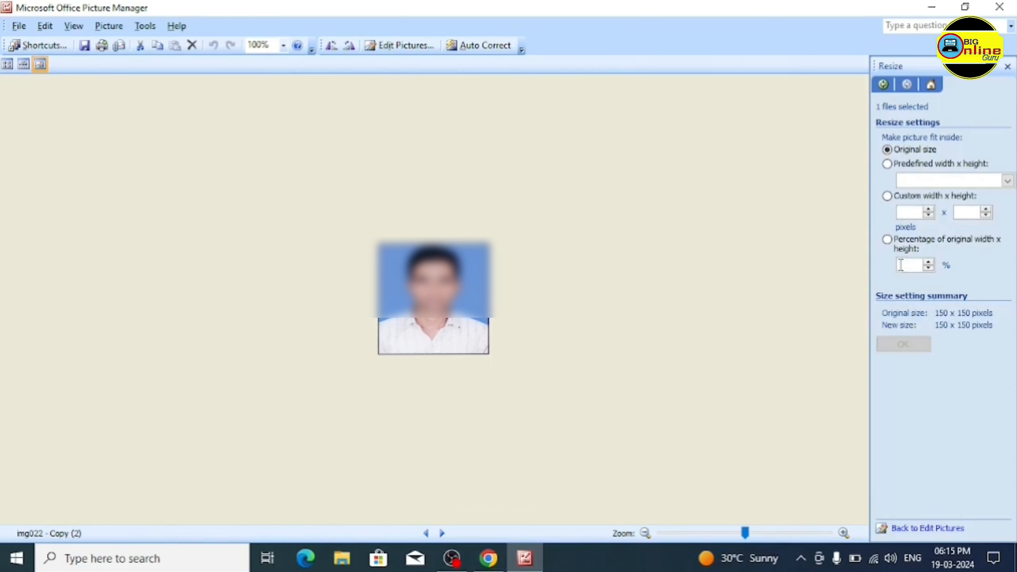
pyautogui.click(929, 262)
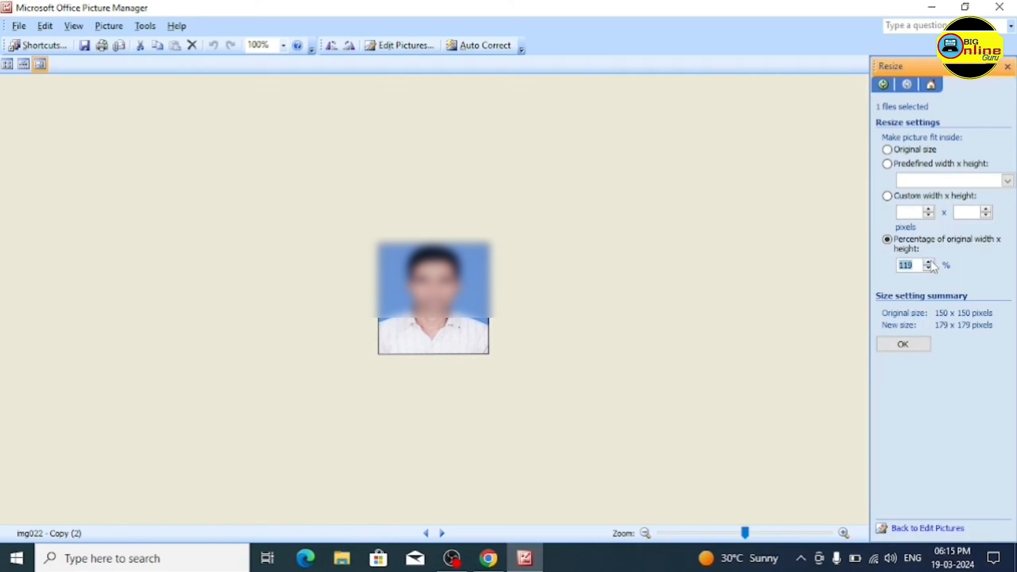
pyautogui.click(928, 263)
pyautogui.click(905, 342)
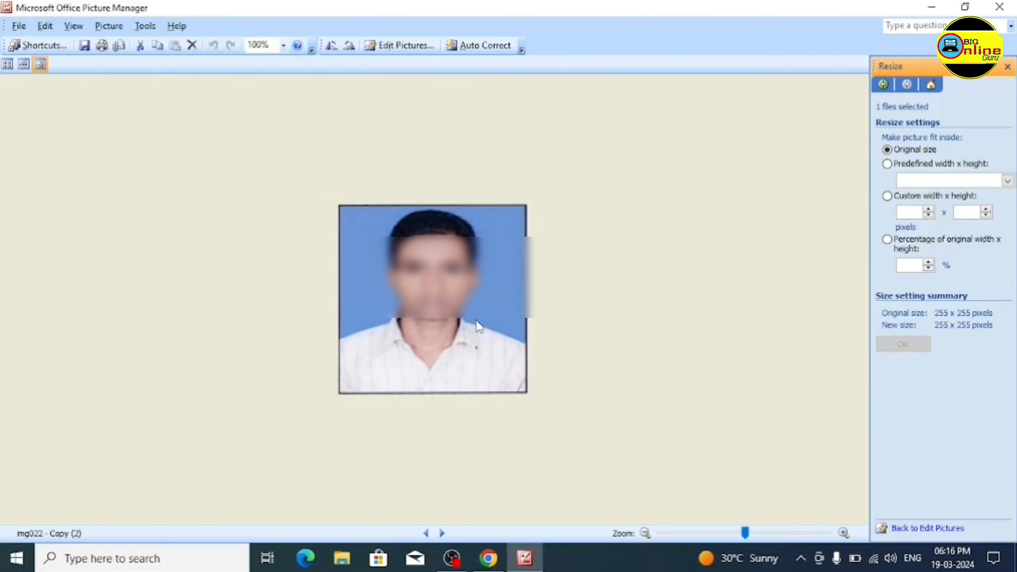
# - Enlarge the photo again to about 147% (390 x 390), save it and close Picture Manager
pyautogui.moveTo(476, 319)
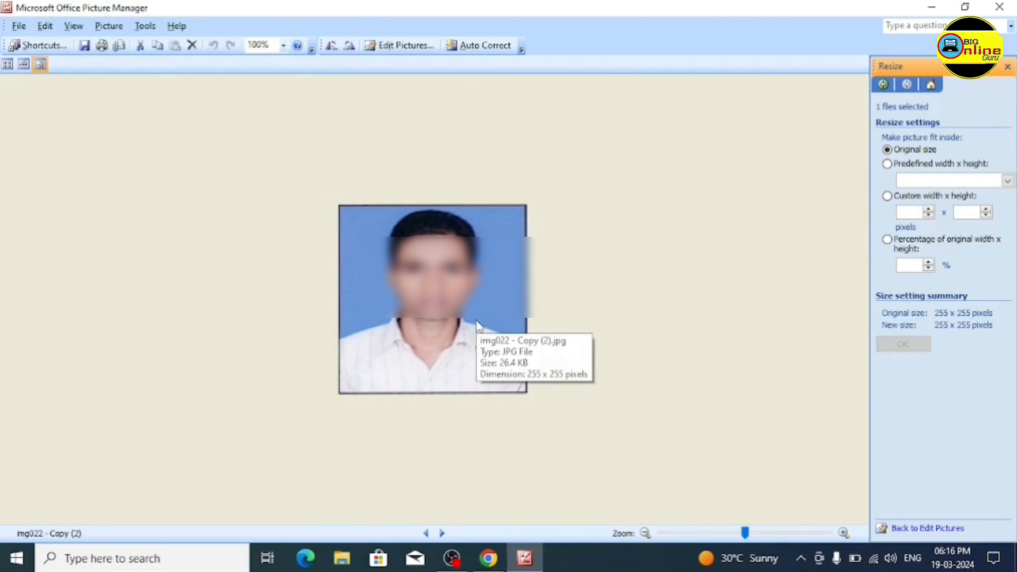
pyautogui.click(929, 263)
pyautogui.moveTo(930, 263); pyautogui.dragTo(930, 263)
pyautogui.click(902, 345)
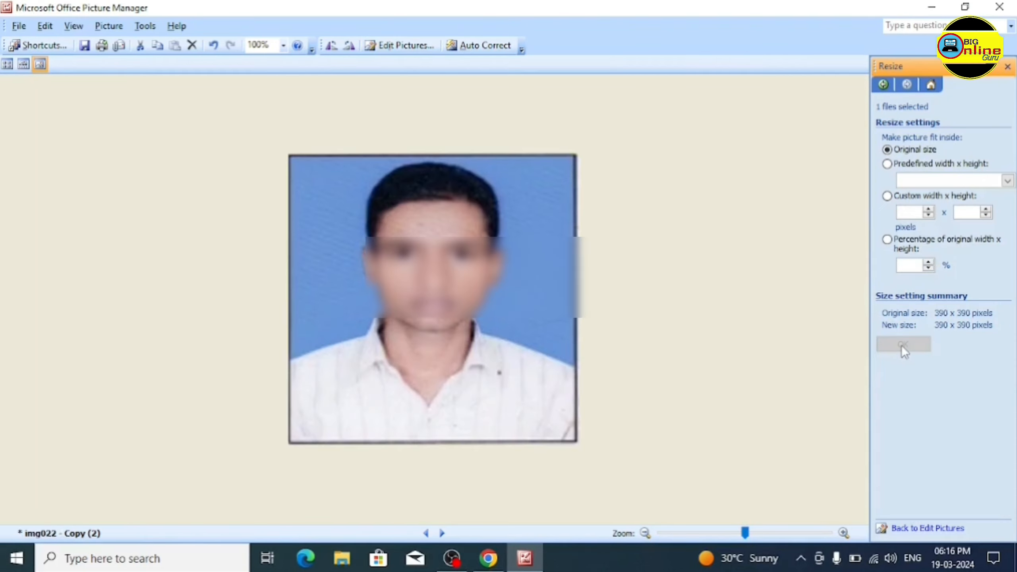
pyautogui.hotkey('ctrl', 's')
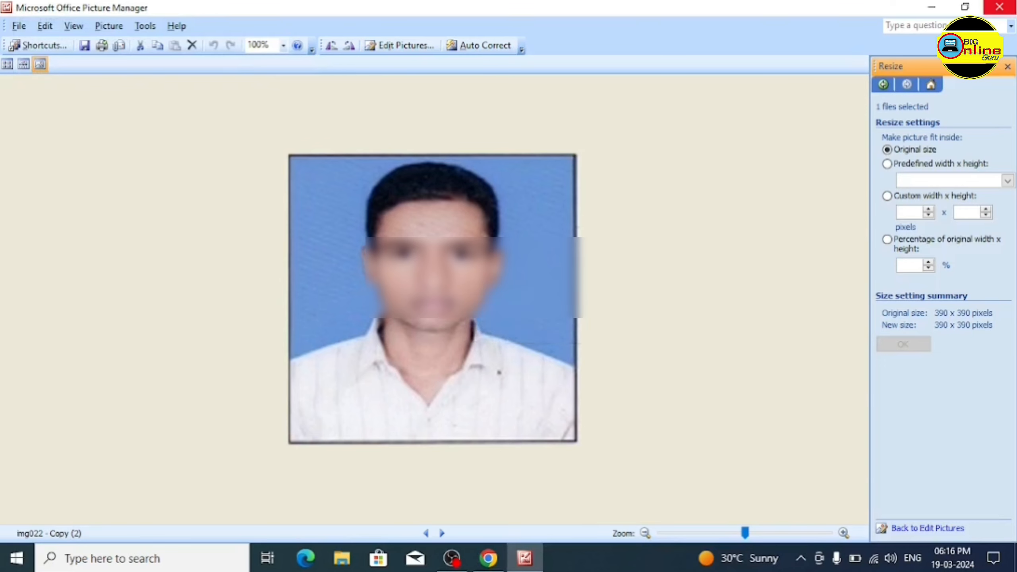
pyautogui.click(999, 7)
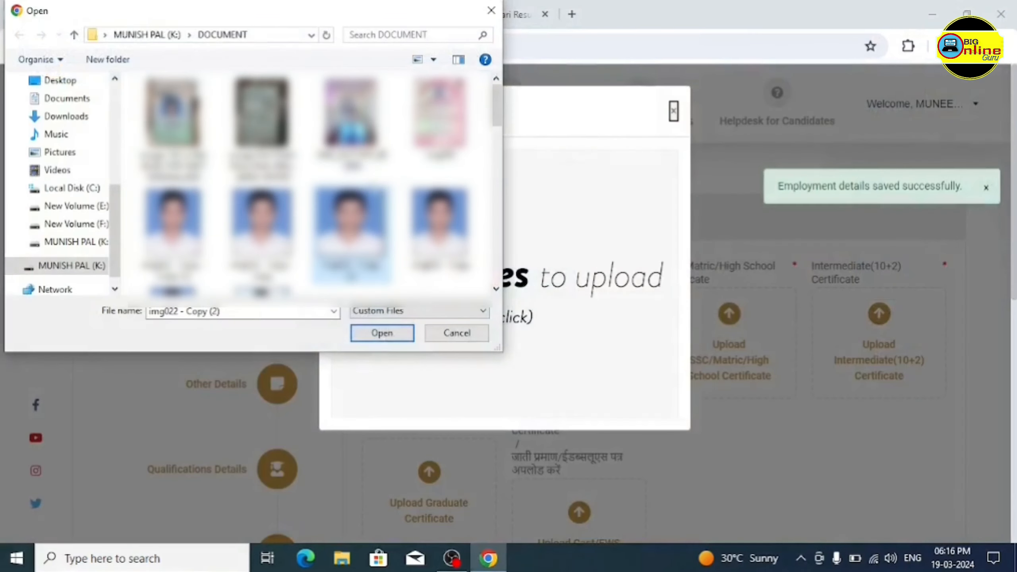
# - Attach img022 - Copy (2) via Upload Photo twice, closing the upload window each time
pyautogui.click(381, 335)
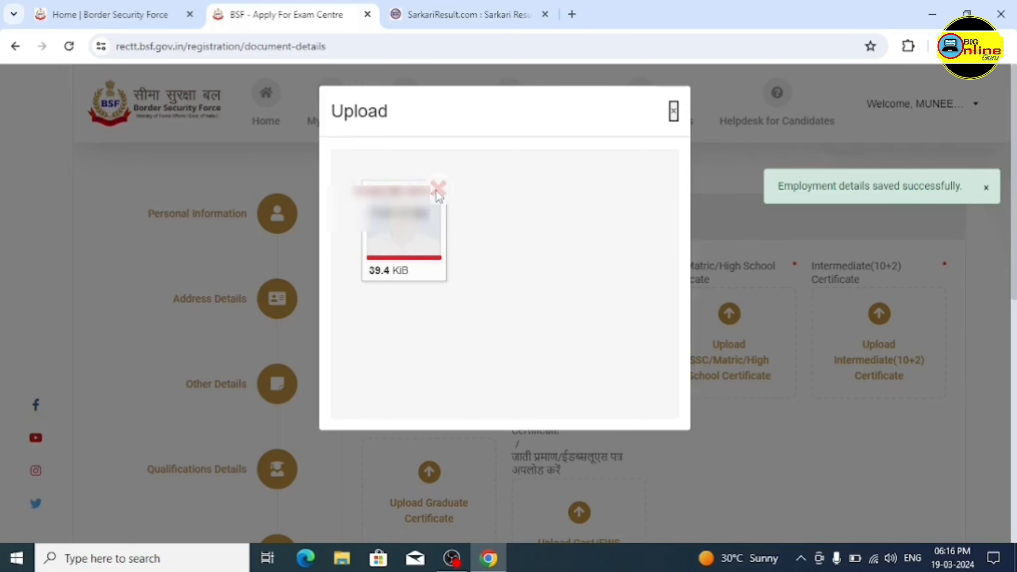
pyautogui.click(674, 112)
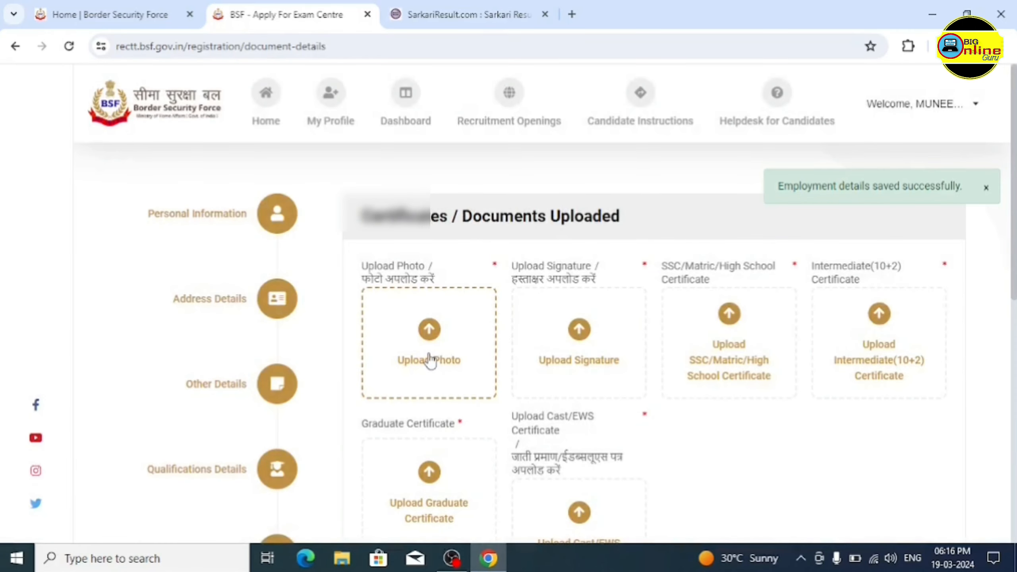
pyautogui.click(429, 360)
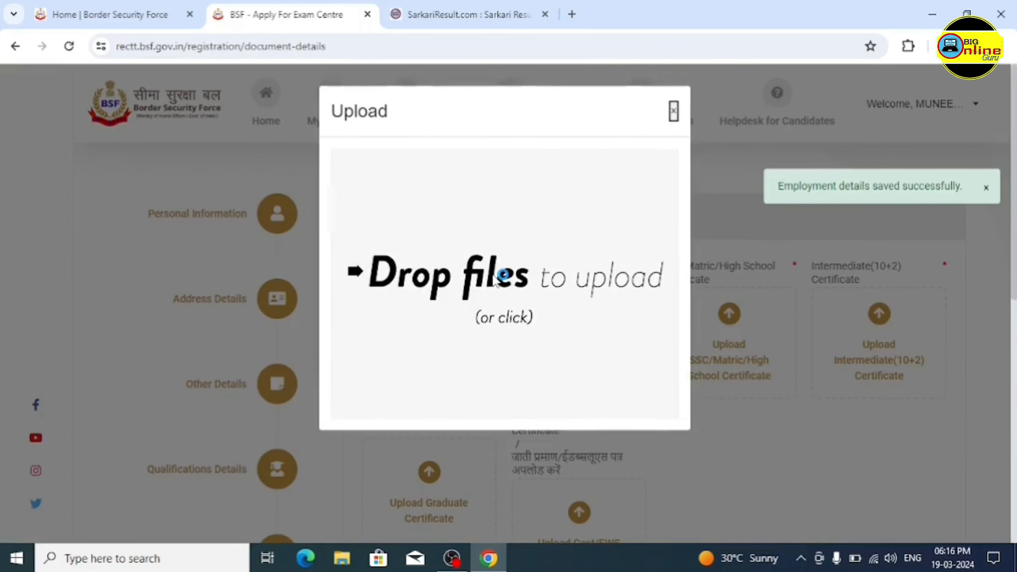
pyautogui.click(506, 277)
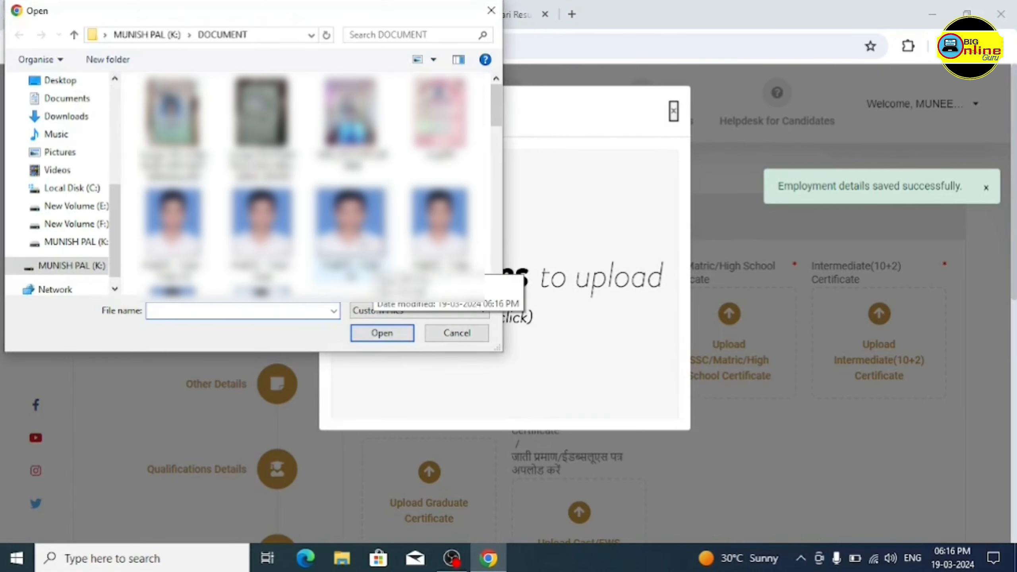
pyautogui.click(367, 245)
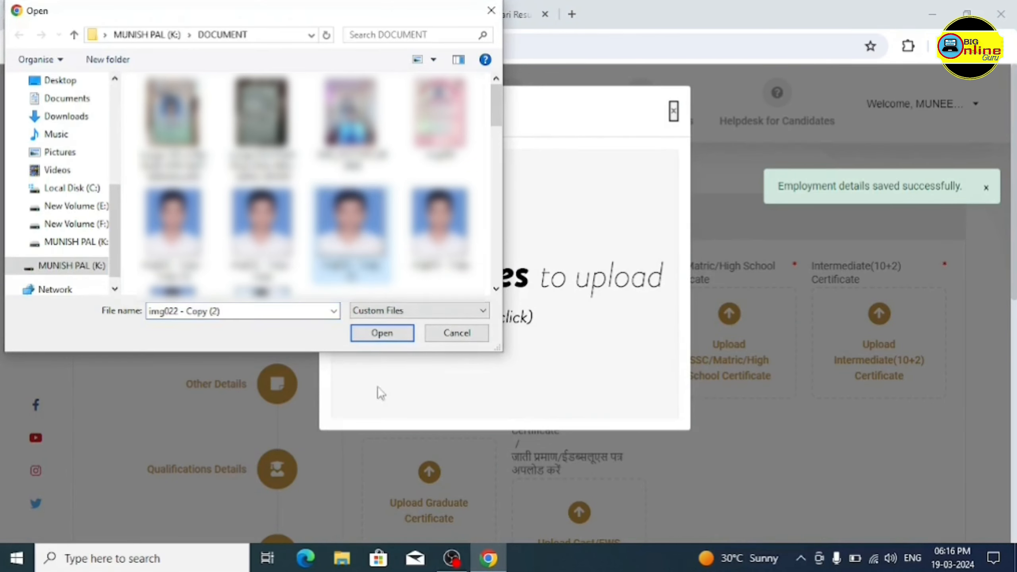
pyautogui.click(381, 334)
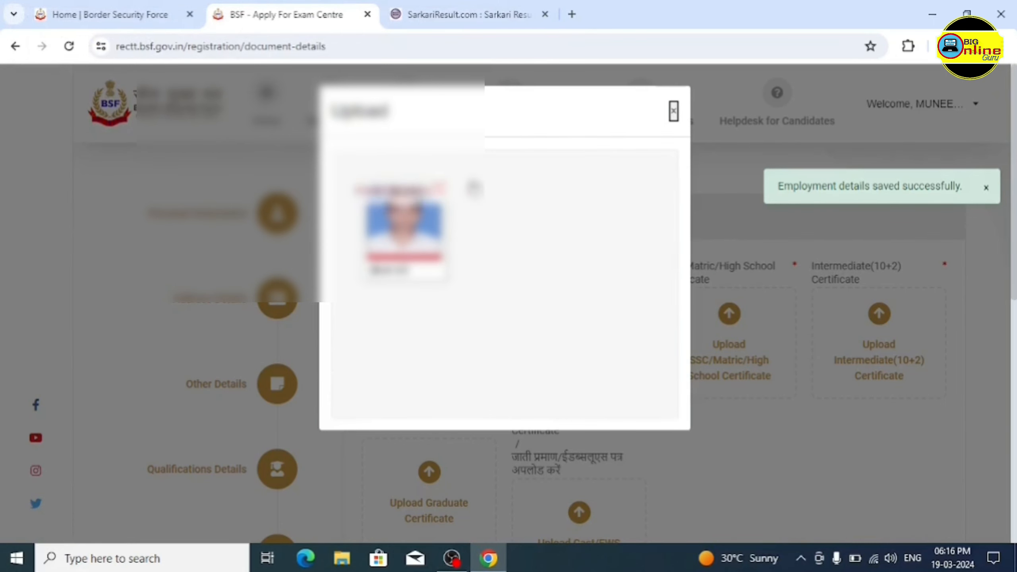
pyautogui.click(674, 111)
pyautogui.scroll(-6, 628, 210)
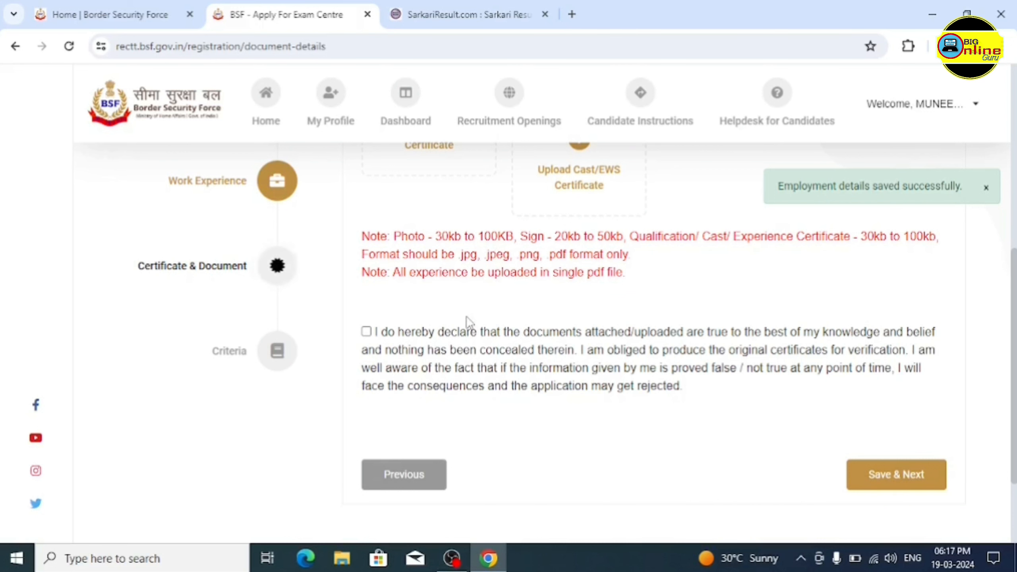
pyautogui.scroll(2, 469, 321)
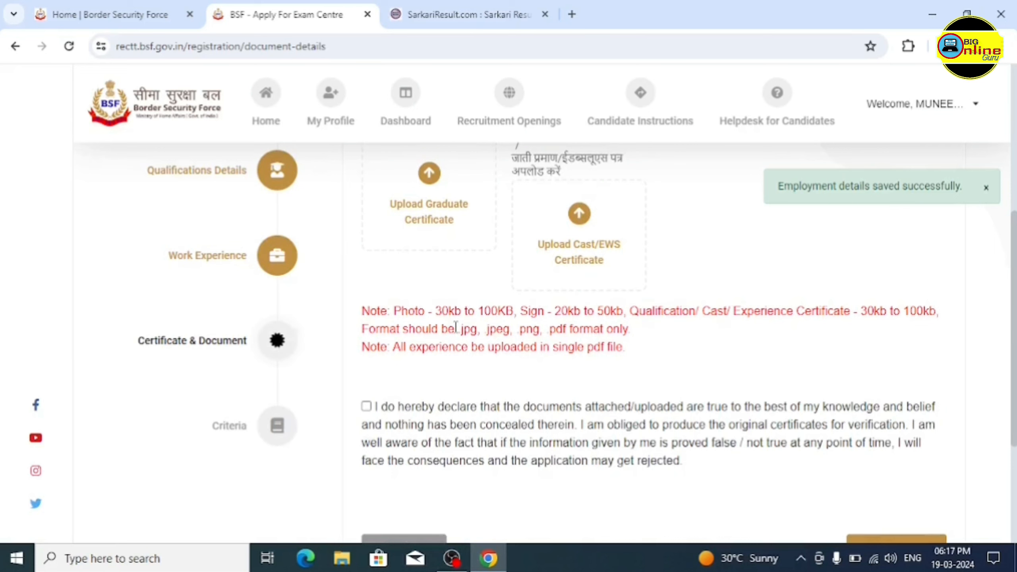
pyautogui.scroll(2, 476, 344)
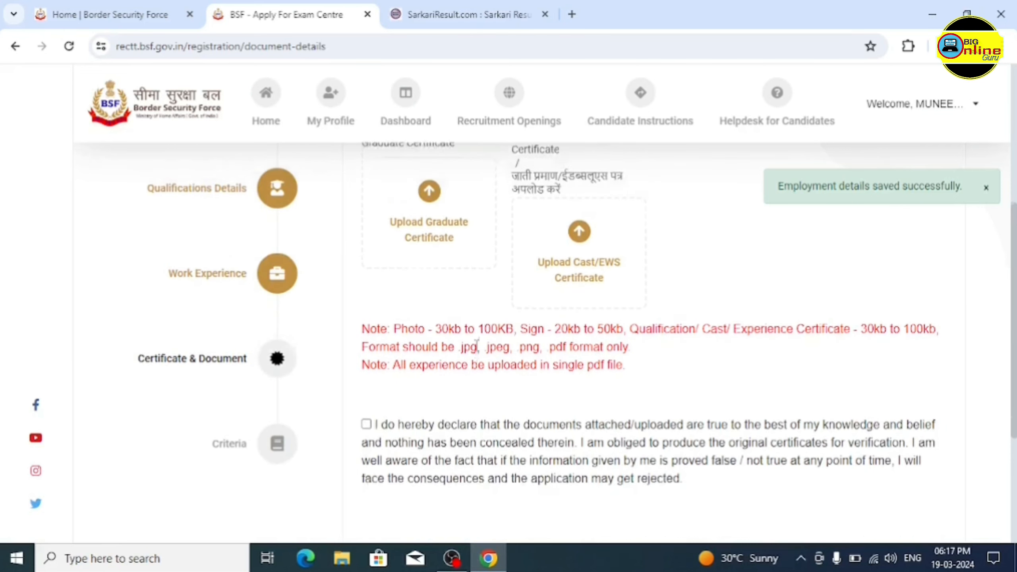
pyautogui.scroll(6, 474, 419)
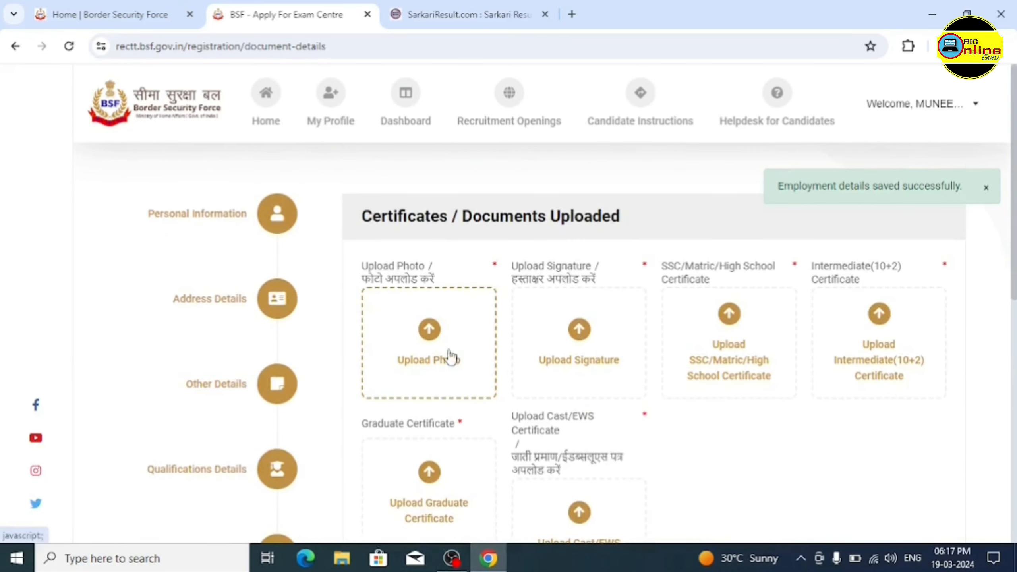
# - Rename img022 - Copy (2) to img022BSF in the Open dialog and upload it as the photo
pyautogui.click(440, 351)
pyautogui.click(497, 272)
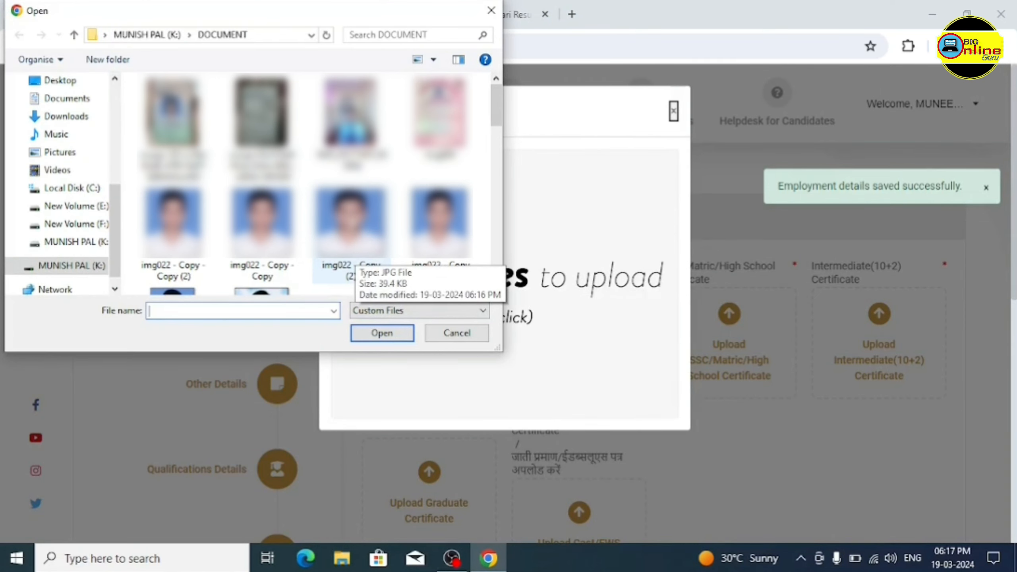
pyautogui.click(348, 220)
pyautogui.rightClick(349, 221)
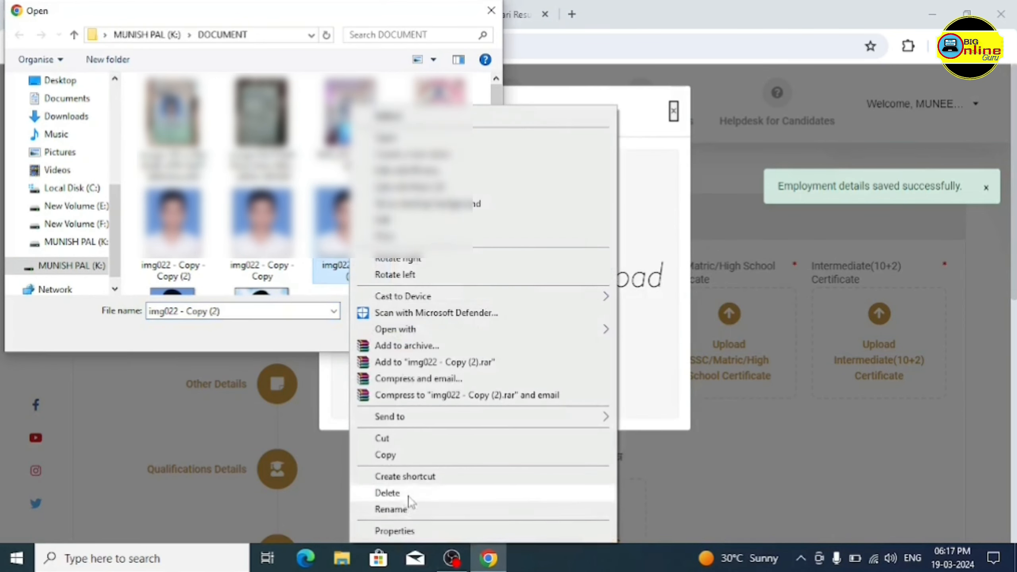
pyautogui.click(391, 509)
pyautogui.click(389, 266)
pyautogui.press('BackSpace')
pyautogui.press('BackSpace')
pyautogui.press('BackSpace')
pyautogui.press('BackSpace')
pyautogui.press('BackSpace')
pyautogui.press('BackSpace')
pyautogui.press('BackSpace')
pyautogui.press('BackSpace')
pyautogui.press('BackSpace')
pyautogui.press('BackSpace')
pyautogui.press('BackSpace')
pyautogui.write('BSF')
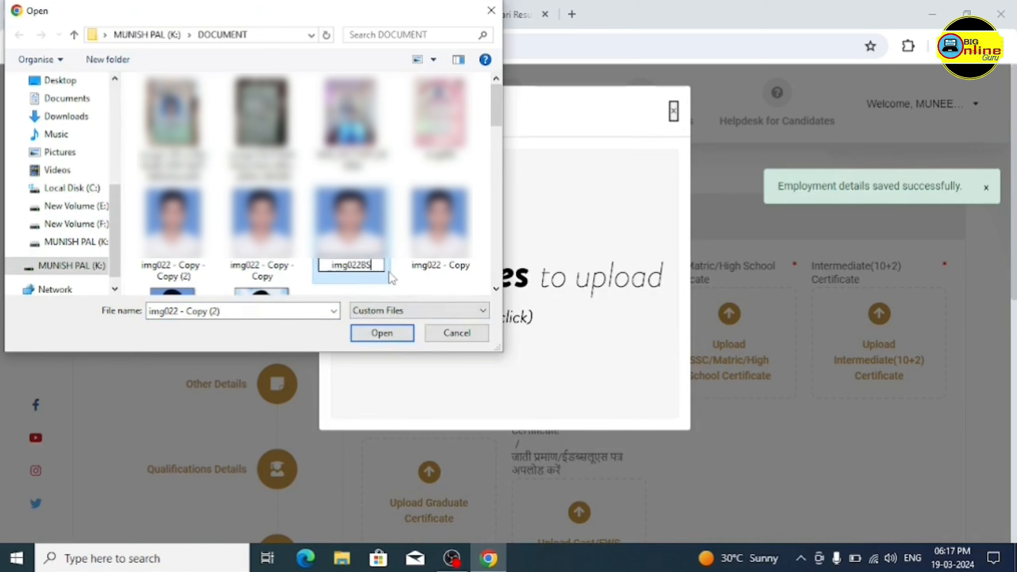
pyautogui.press('Return')
pyautogui.click(353, 240)
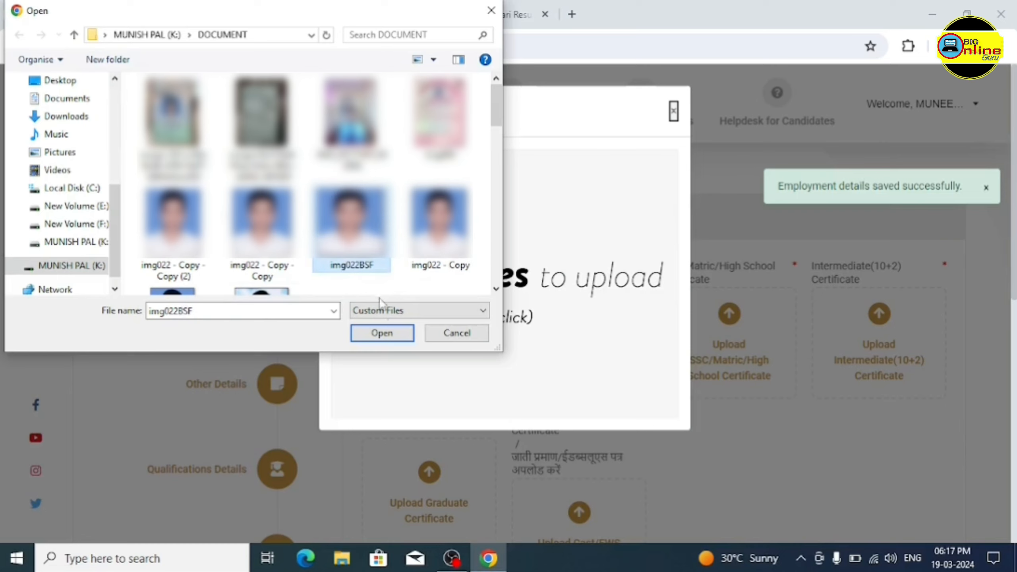
pyautogui.click(382, 333)
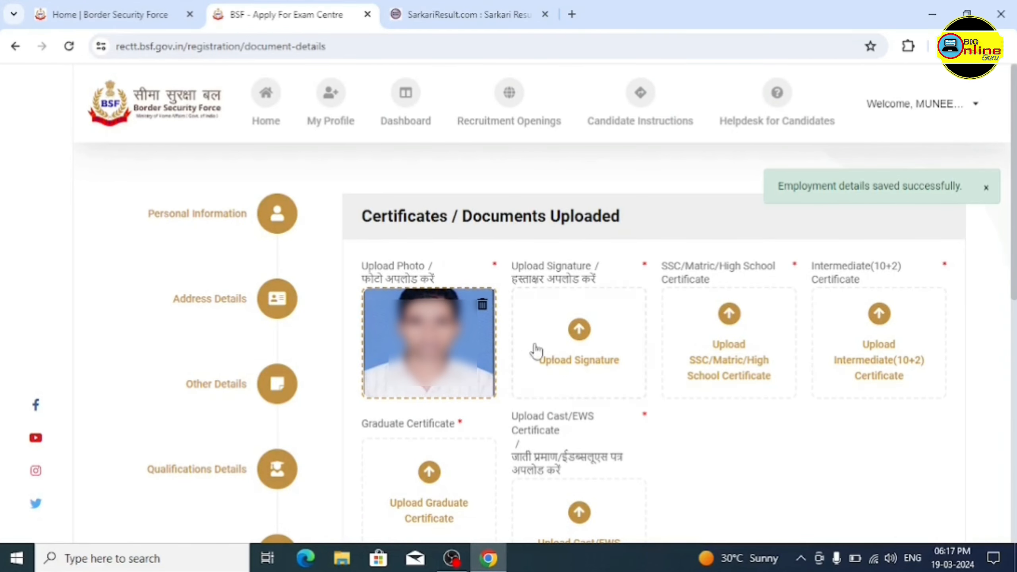
# - Upload the signature and SSC/Matric certificate, accept the declaration and save the documents
pyautogui.click(579, 331)
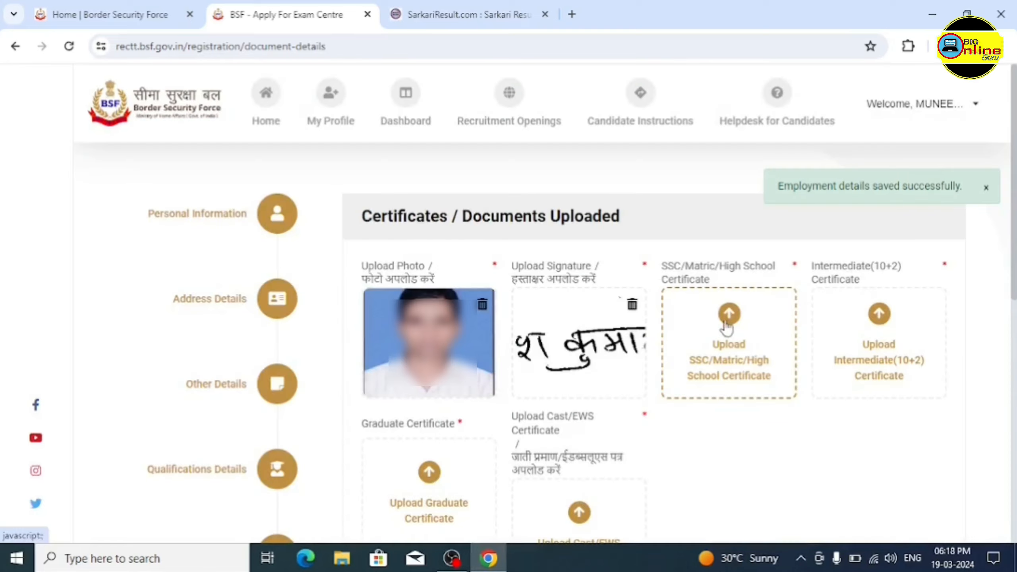
pyautogui.click(728, 325)
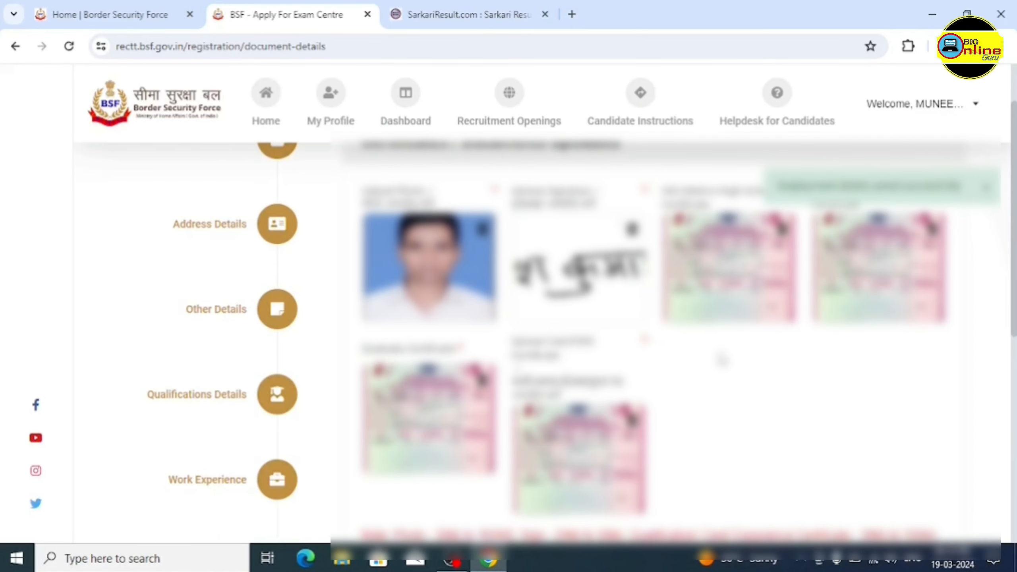
pyautogui.scroll(-1, 746, 346)
pyautogui.scroll(1, 747, 346)
pyautogui.scroll(-2, 746, 345)
pyautogui.scroll(-5, 747, 350)
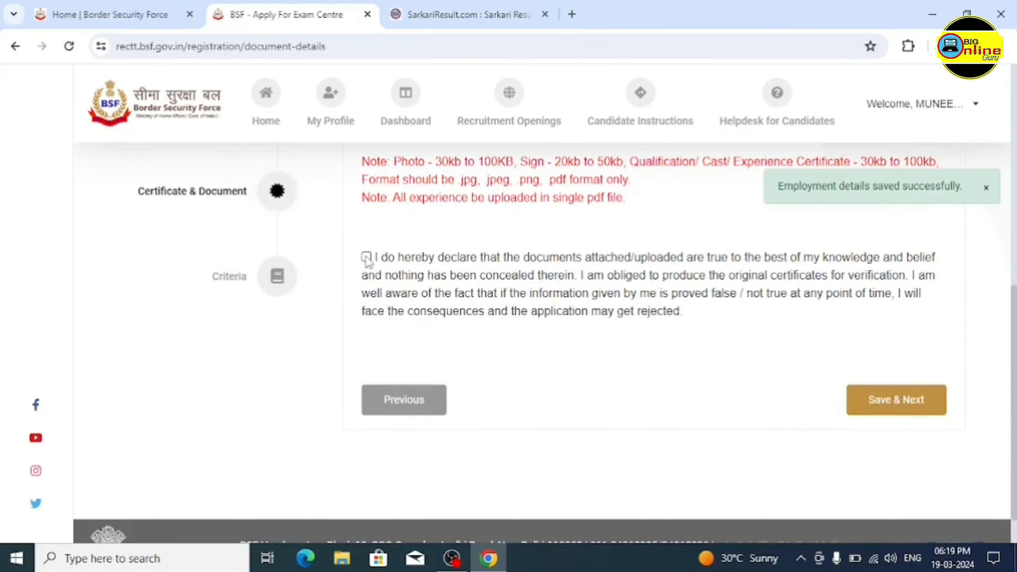
pyautogui.click(366, 257)
pyautogui.click(908, 402)
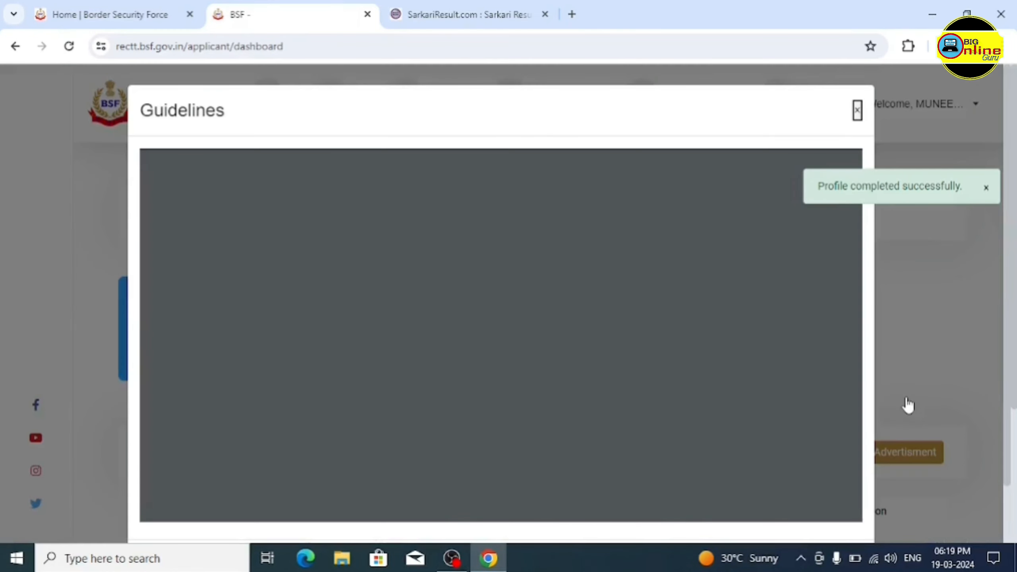
# - Dismiss the 'Profile completed' notice and close the Guidelines document
pyautogui.click(988, 189)
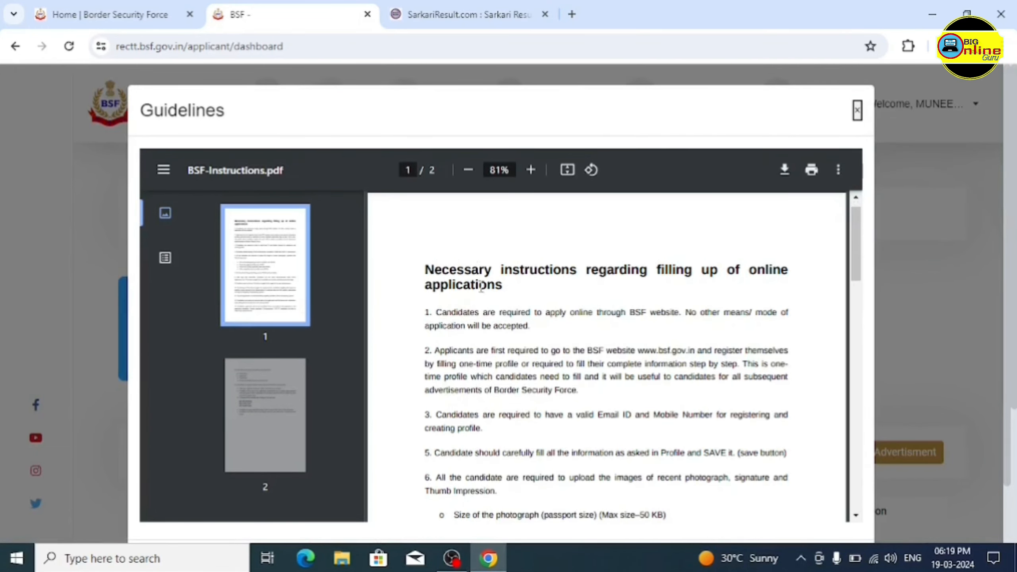
pyautogui.scroll(-20, 534, 380)
pyautogui.scroll(2, 720, 250)
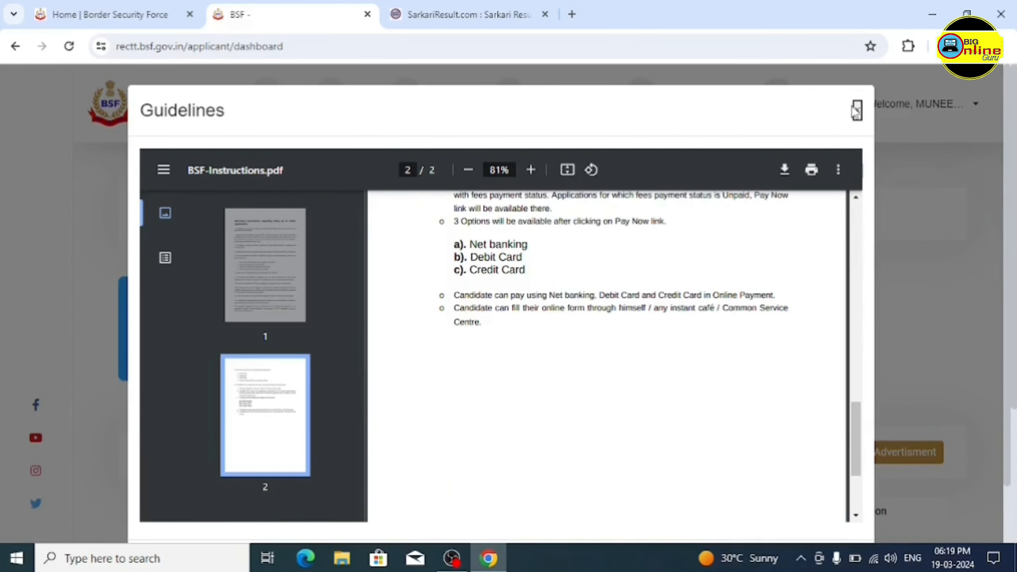
pyautogui.click(857, 109)
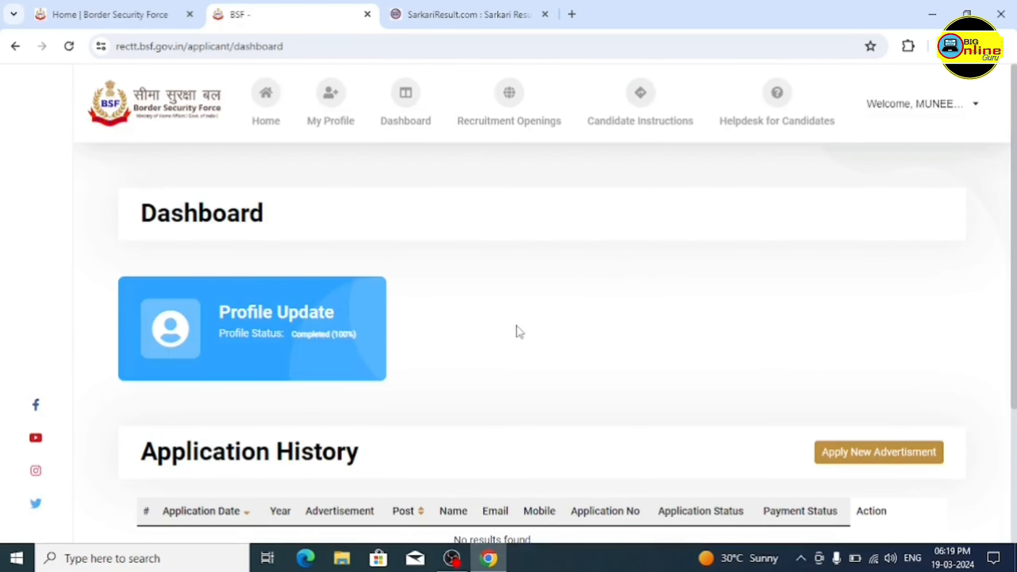
# - Open the current recruitment advertisements and apply for the Group-B Engineering Setup posts
pyautogui.scroll(-2, 421, 341)
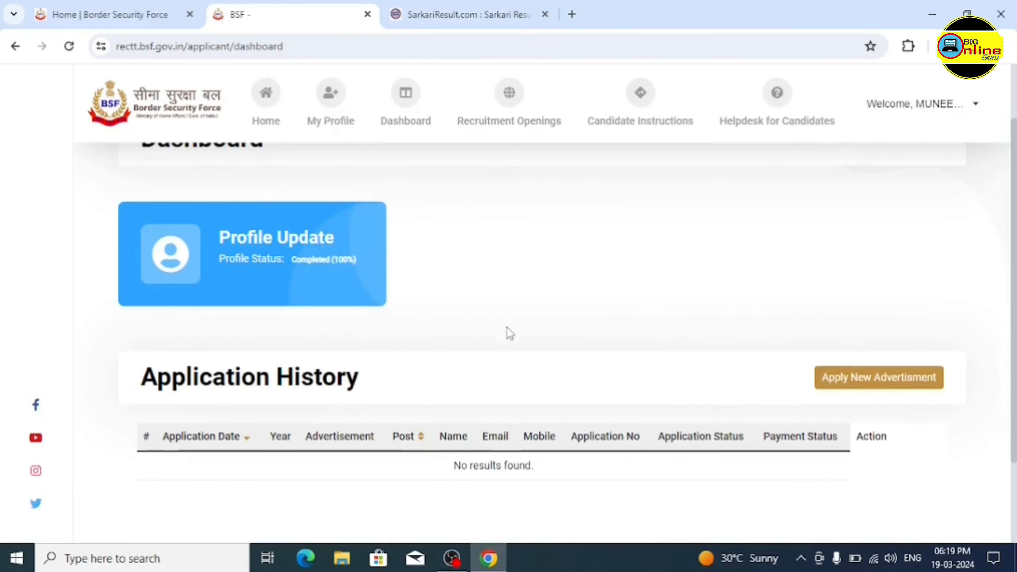
pyautogui.scroll(-3, 504, 278)
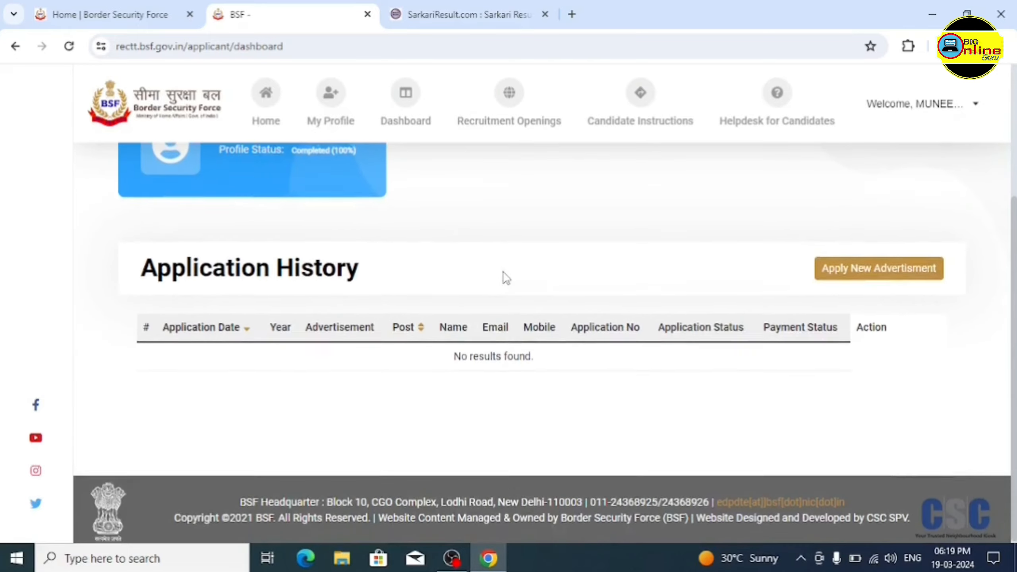
pyautogui.scroll(2, 568, 273)
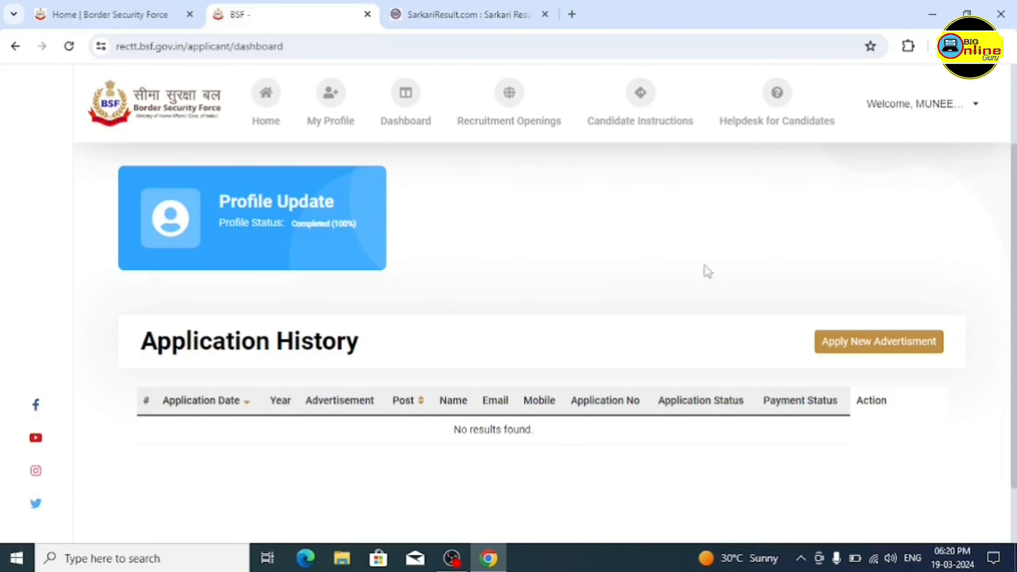
pyautogui.click(890, 348)
pyautogui.scroll(-8, 676, 261)
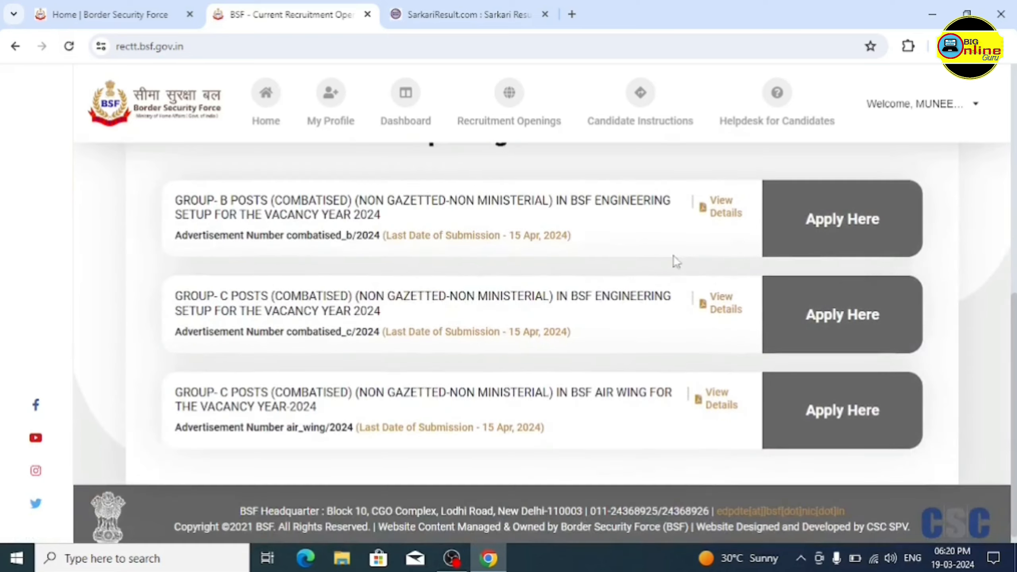
pyautogui.scroll(-1, 922, 277)
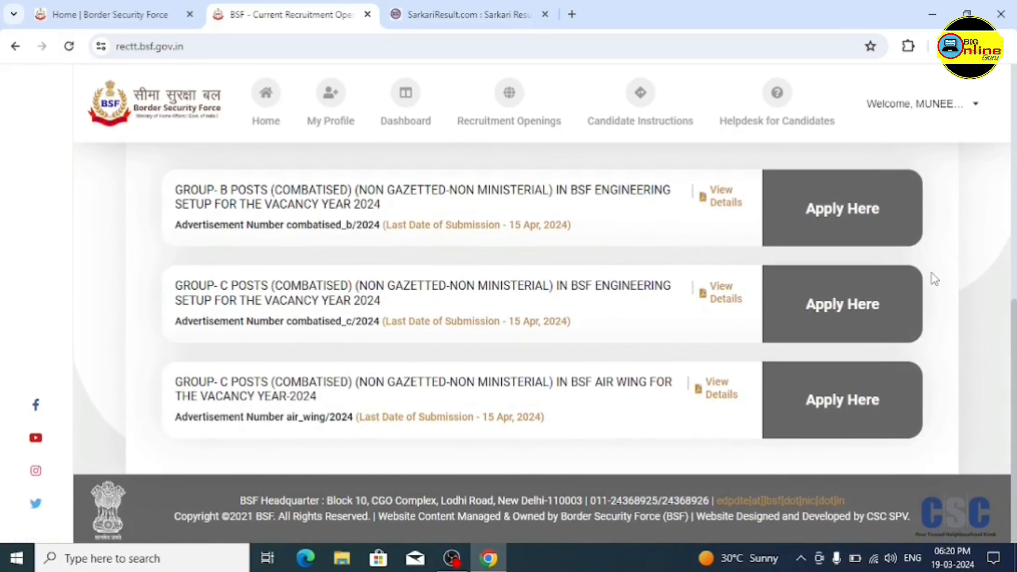
pyautogui.click(852, 209)
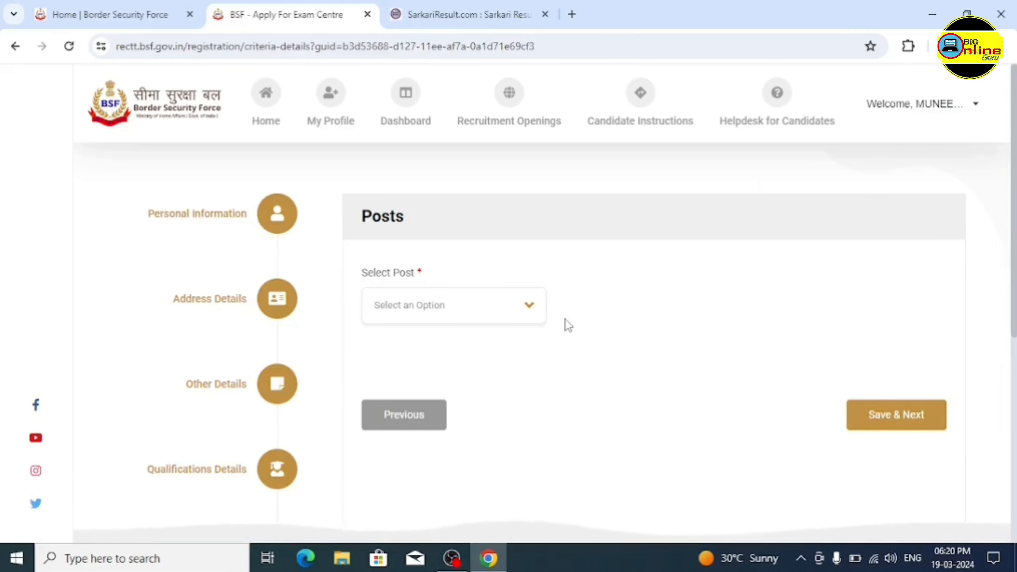
# - Select the Junior Engineer/Sub Inspector (Electrical) post, answer Yes to diploma, and set Physical Category to General
pyautogui.click(530, 308)
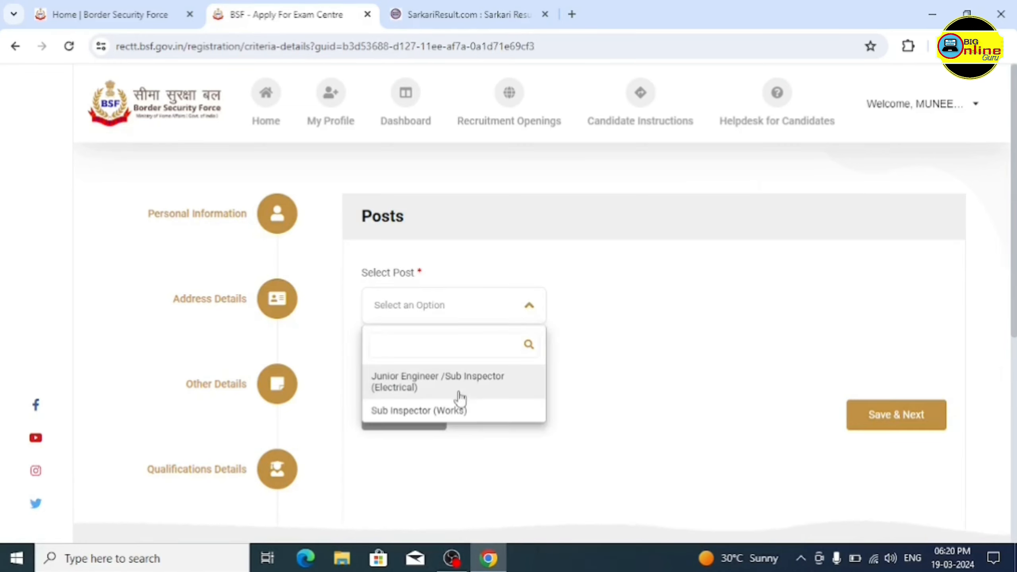
pyautogui.click(489, 391)
pyautogui.scroll(-3, 665, 352)
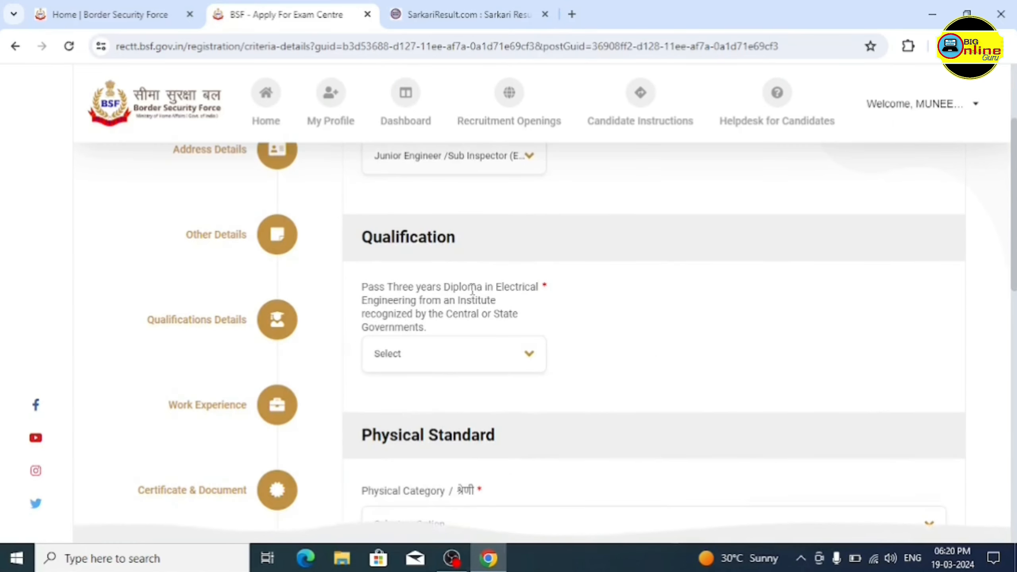
pyautogui.click(529, 366)
pyautogui.click(400, 451)
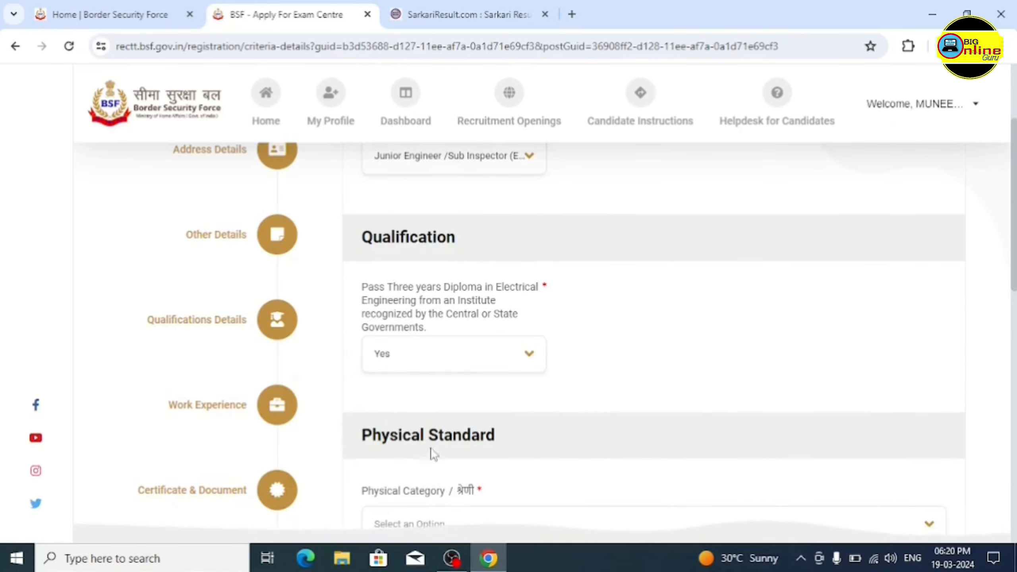
pyautogui.scroll(-2, 629, 384)
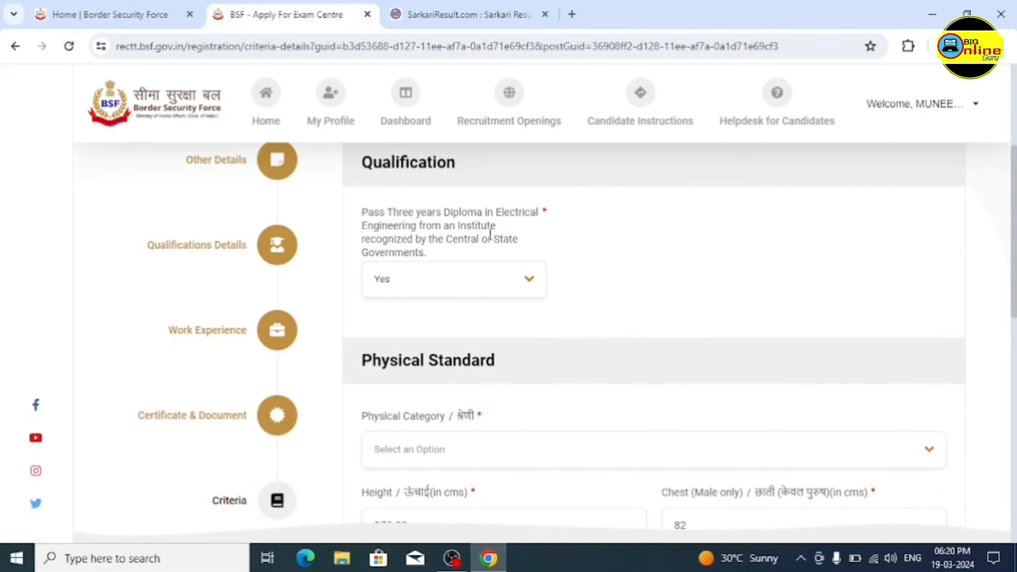
pyautogui.scroll(-2, 568, 336)
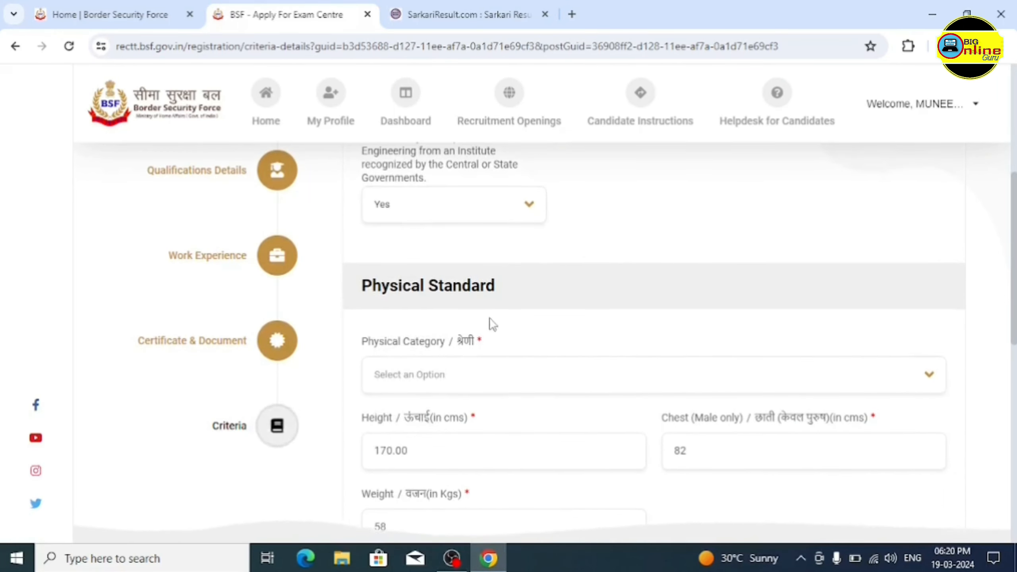
pyautogui.click(567, 376)
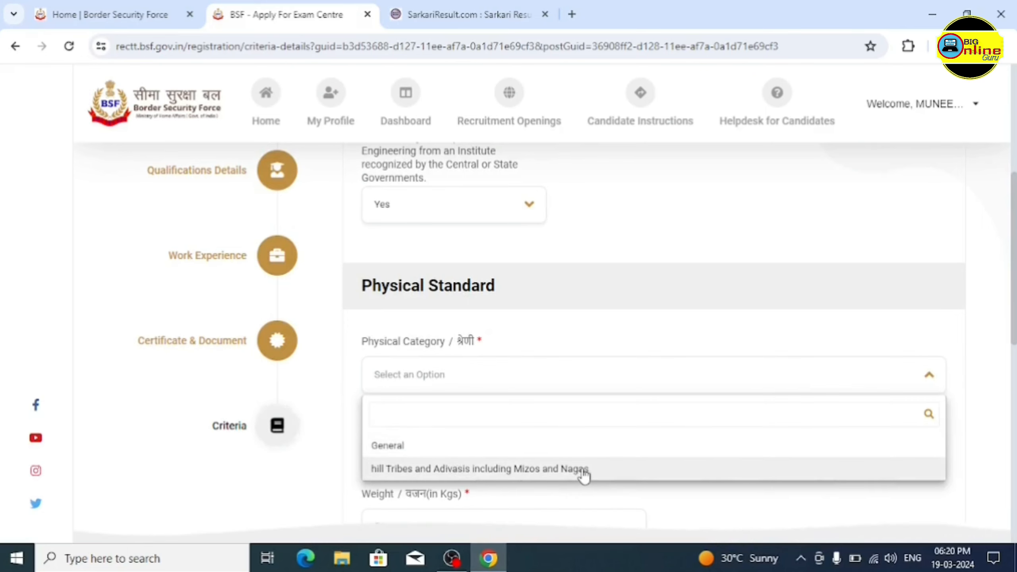
pyautogui.click(416, 452)
# - Upload 'img986 - Copy' as the qualification document and save the criteria
pyautogui.scroll(-4, 681, 261)
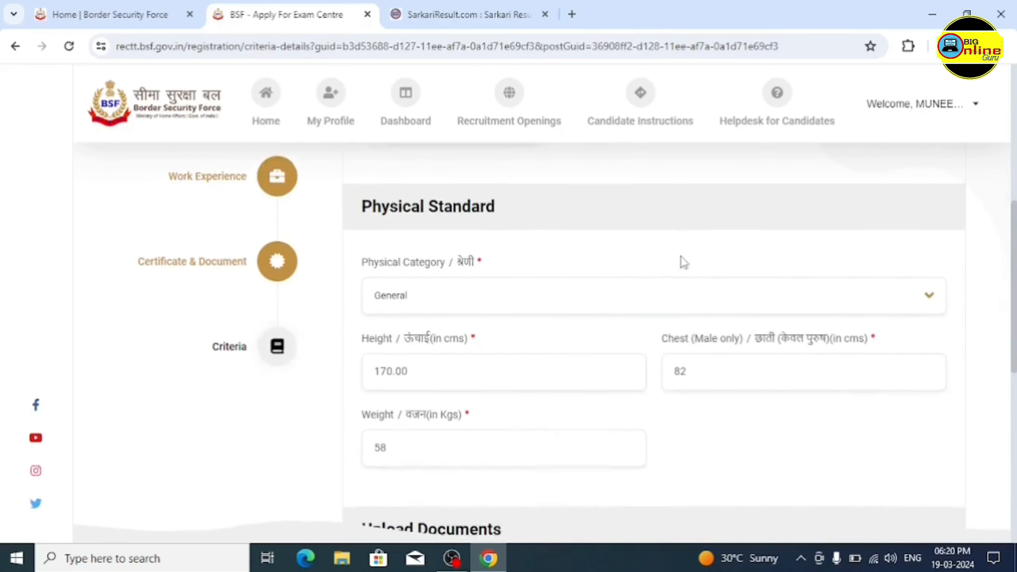
pyautogui.scroll(-5, 556, 280)
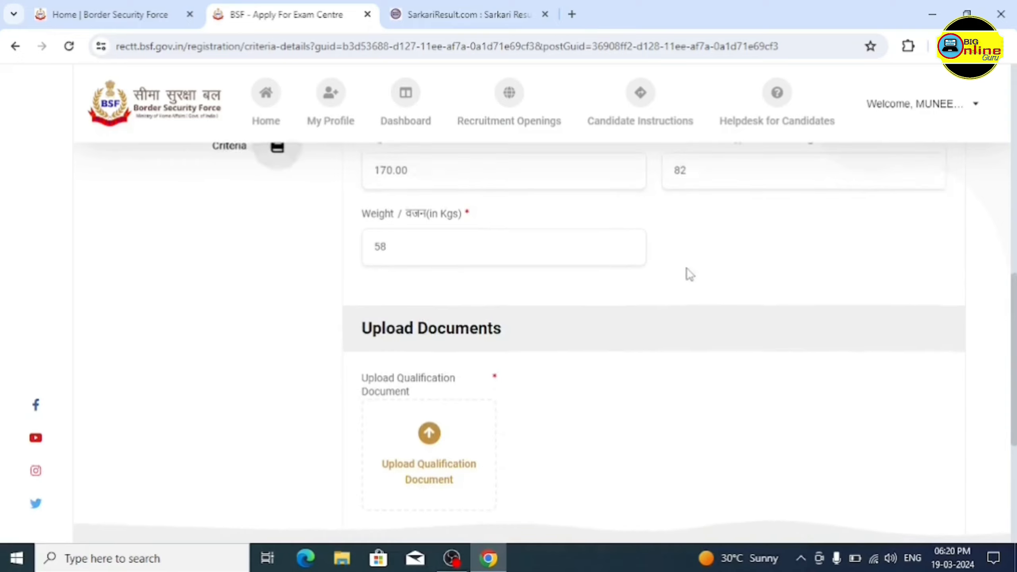
pyautogui.click(451, 339)
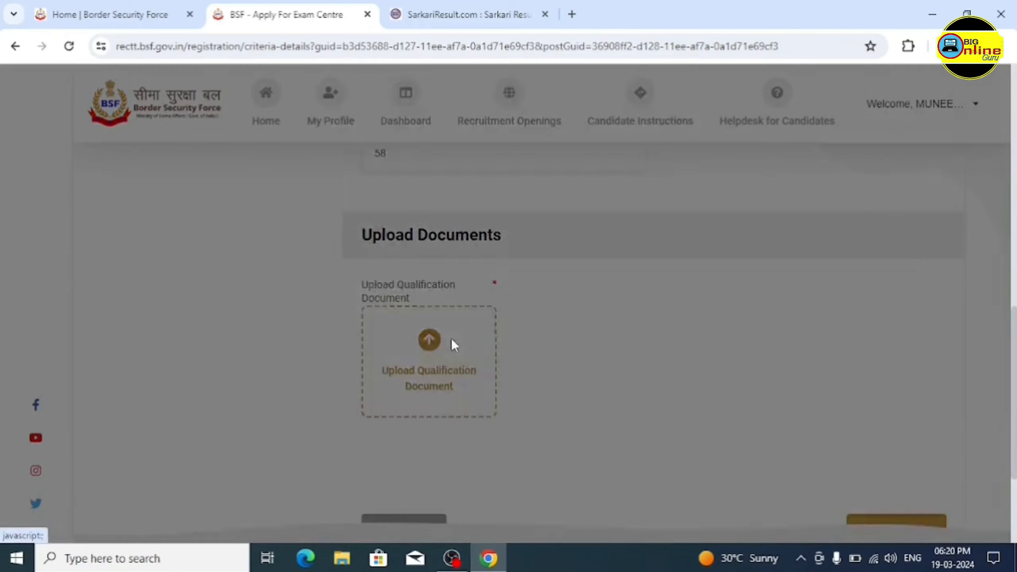
pyautogui.click(517, 269)
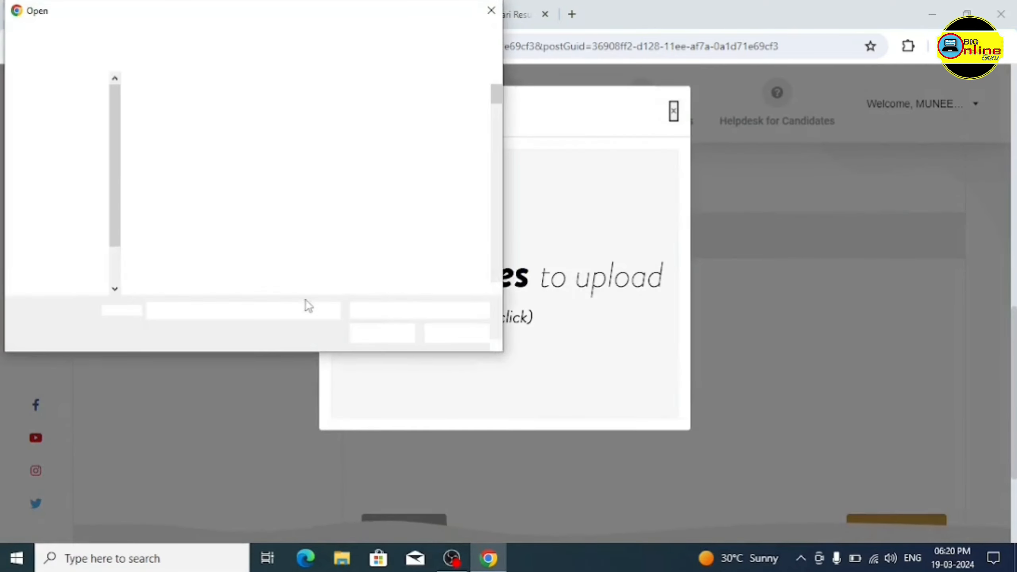
pyautogui.click(173, 237)
pyautogui.click(382, 333)
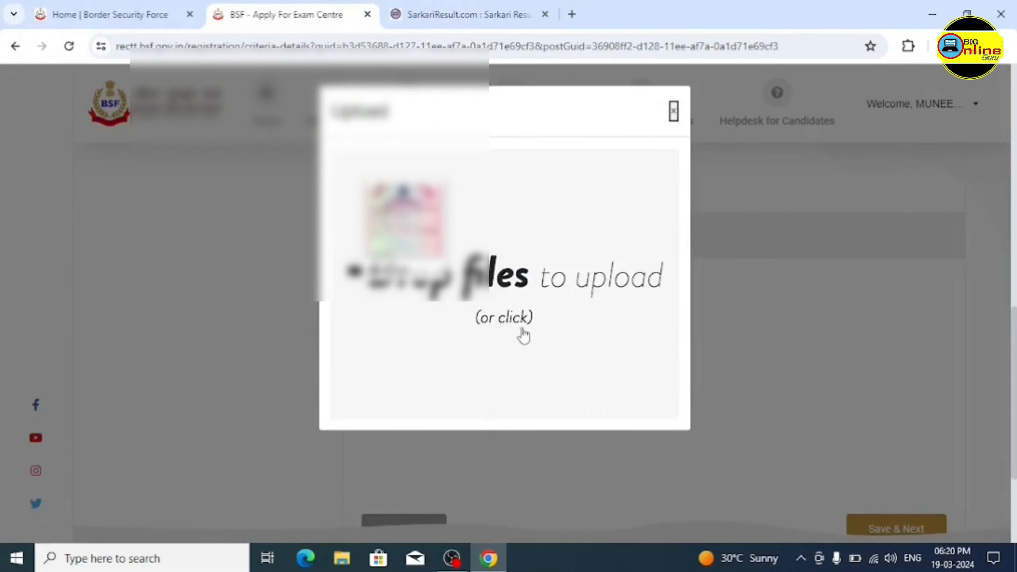
pyautogui.click(674, 111)
pyautogui.scroll(-2, 545, 350)
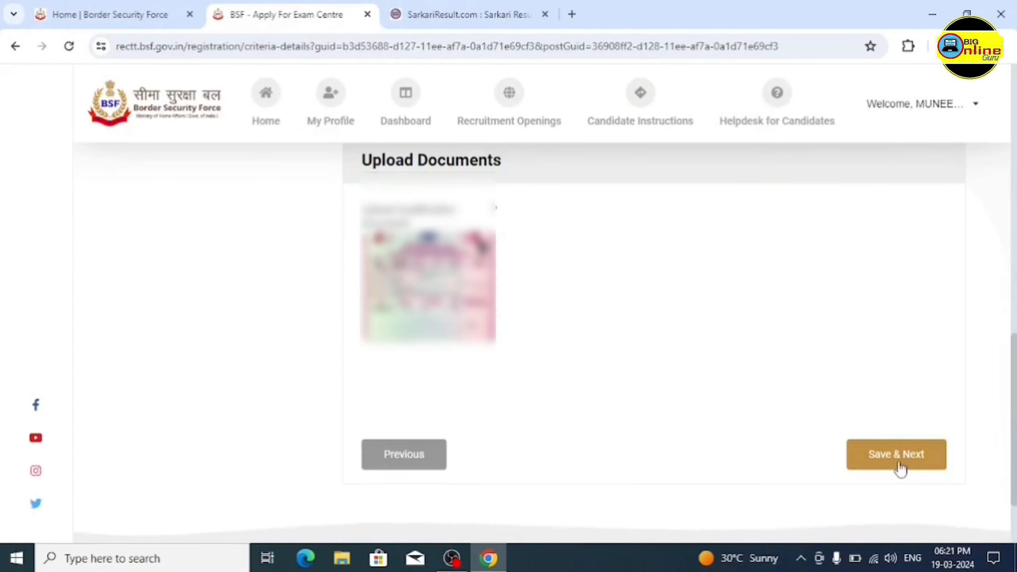
pyautogui.click(898, 454)
# - Enter BUDAUN as the Place and choose Hazaribagh as the preferred exam centre
pyautogui.scroll(-5, 824, 464)
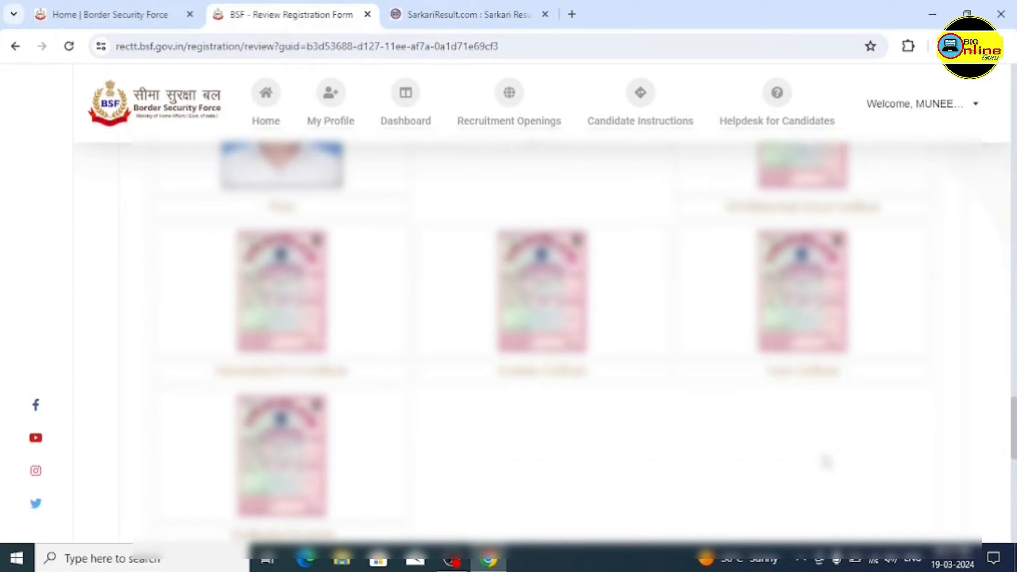
pyautogui.scroll(5, 635, 413)
pyautogui.scroll(5, 635, 413)
pyautogui.scroll(5, 631, 401)
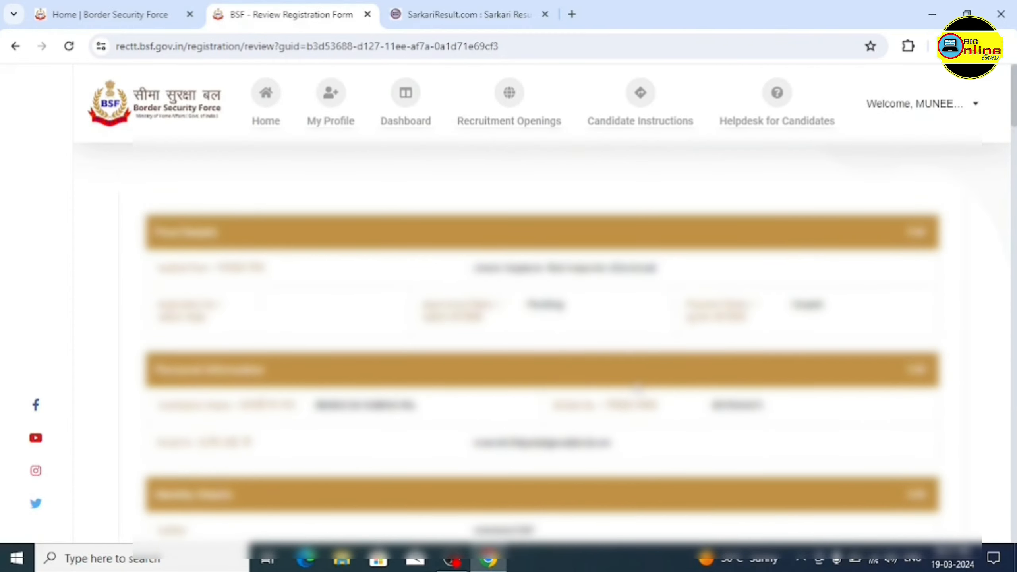
pyautogui.scroll(-8, 637, 388)
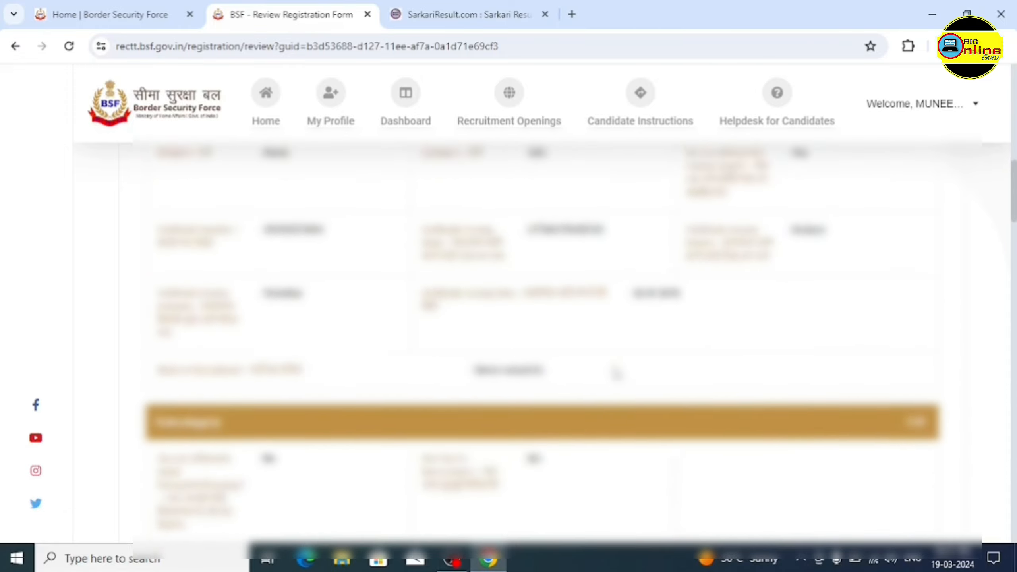
pyautogui.scroll(-15, 617, 374)
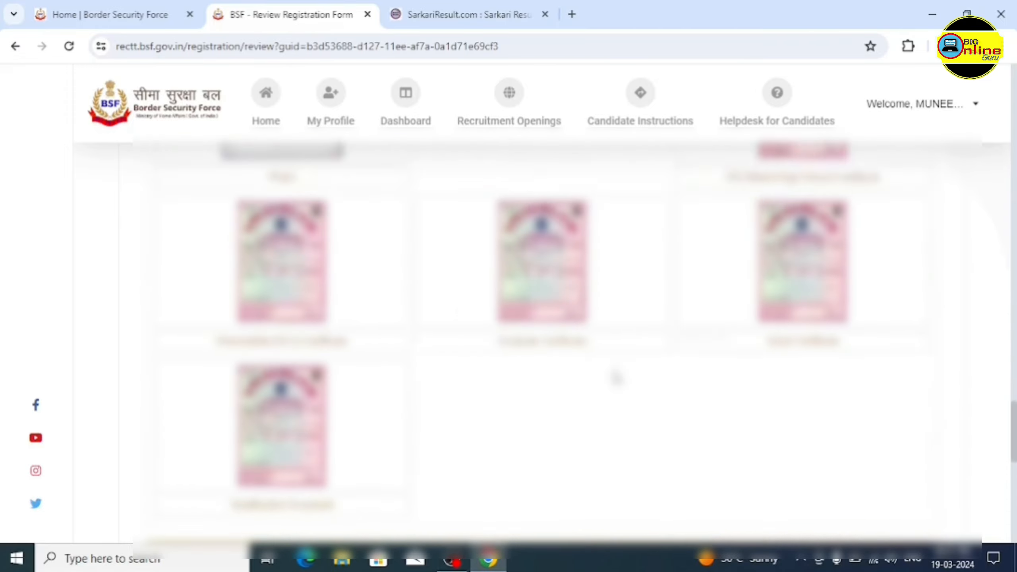
pyautogui.scroll(-10, 616, 379)
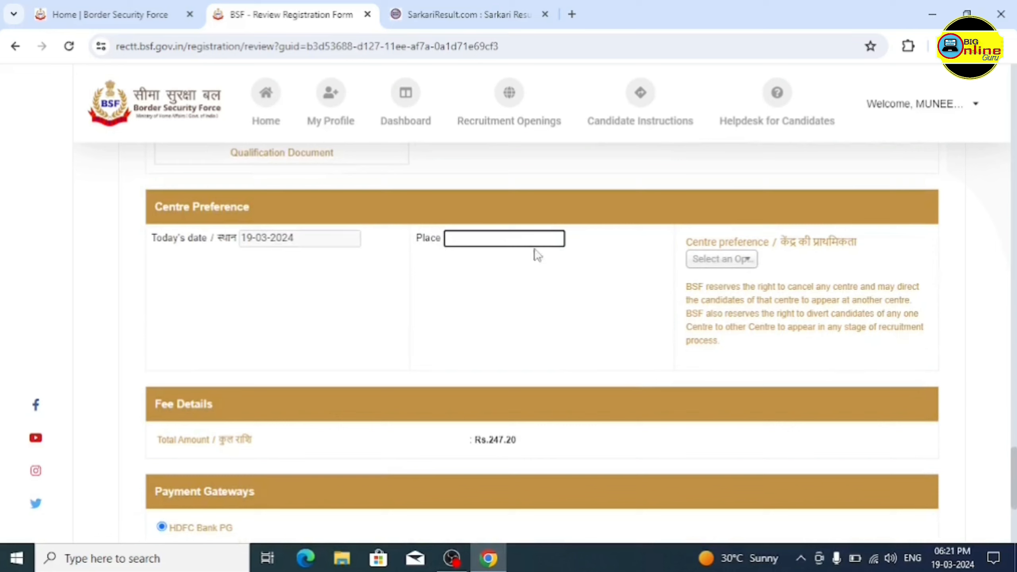
pyautogui.write('BI')
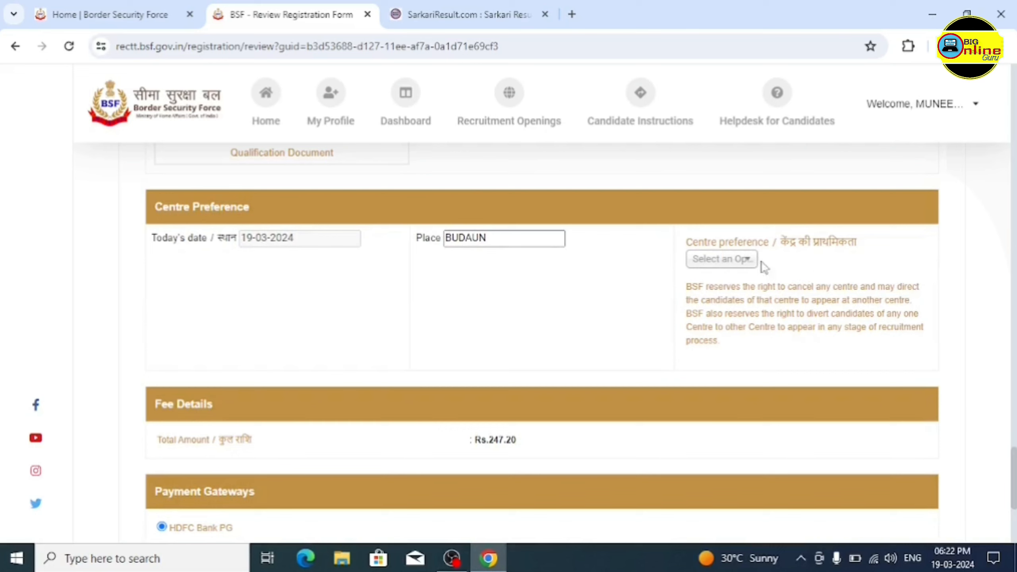
pyautogui.click(709, 259)
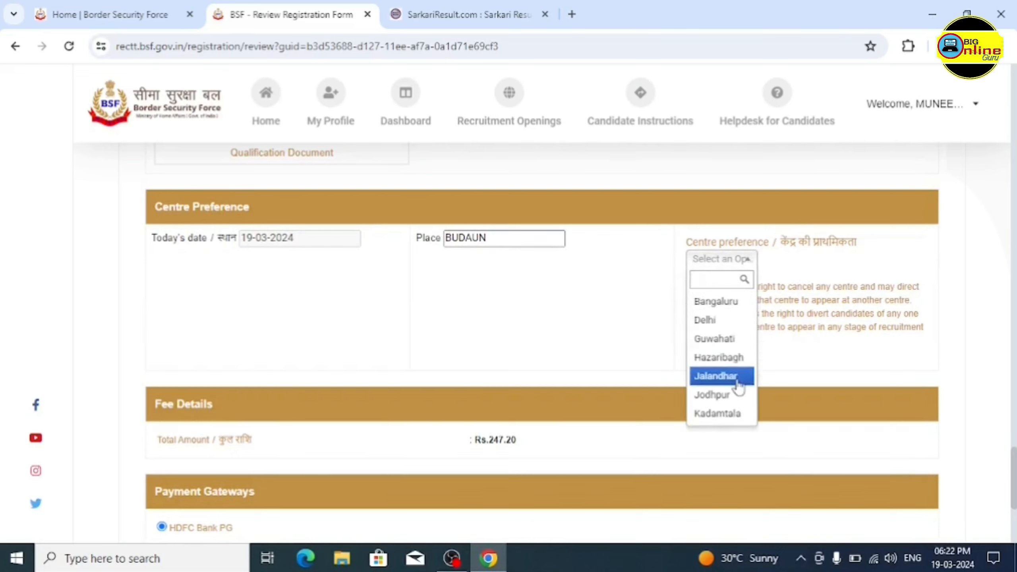
pyautogui.click(738, 362)
# - Accept the declaration, then Pay Now and Agree & Pay to reach CCAvenue
pyautogui.scroll(-3, 545, 333)
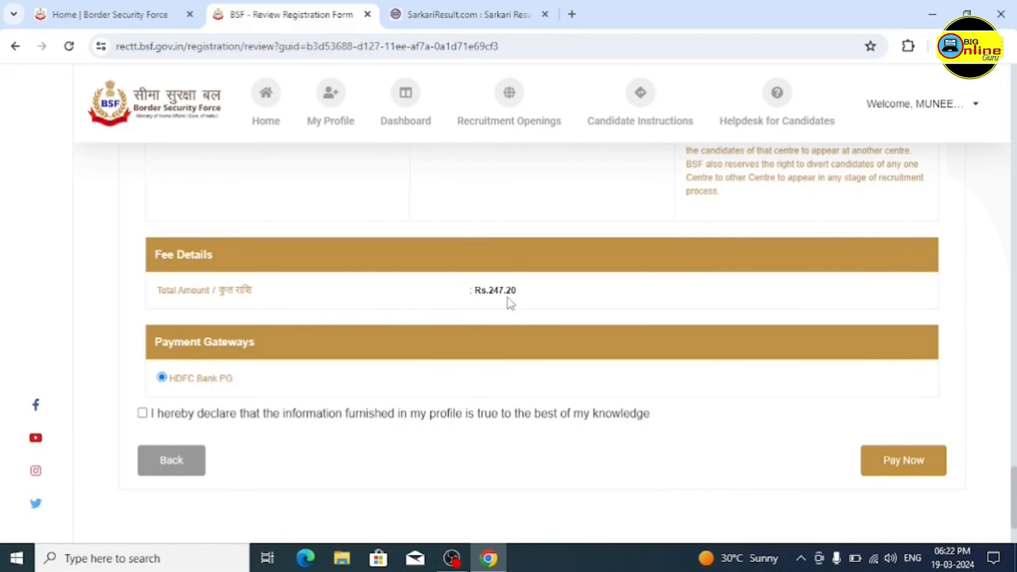
pyautogui.scroll(-3, 275, 381)
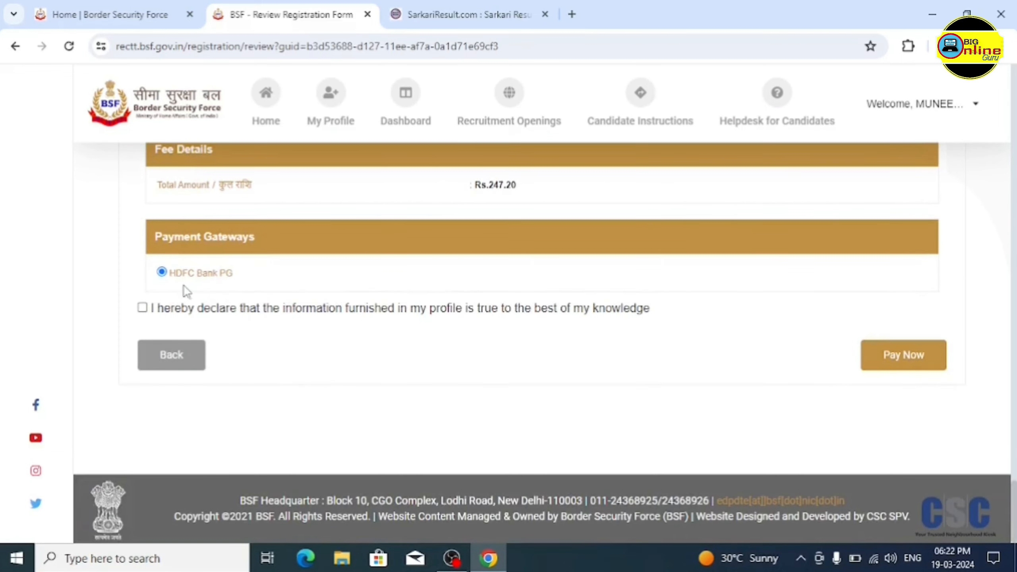
pyautogui.click(143, 313)
pyautogui.click(927, 358)
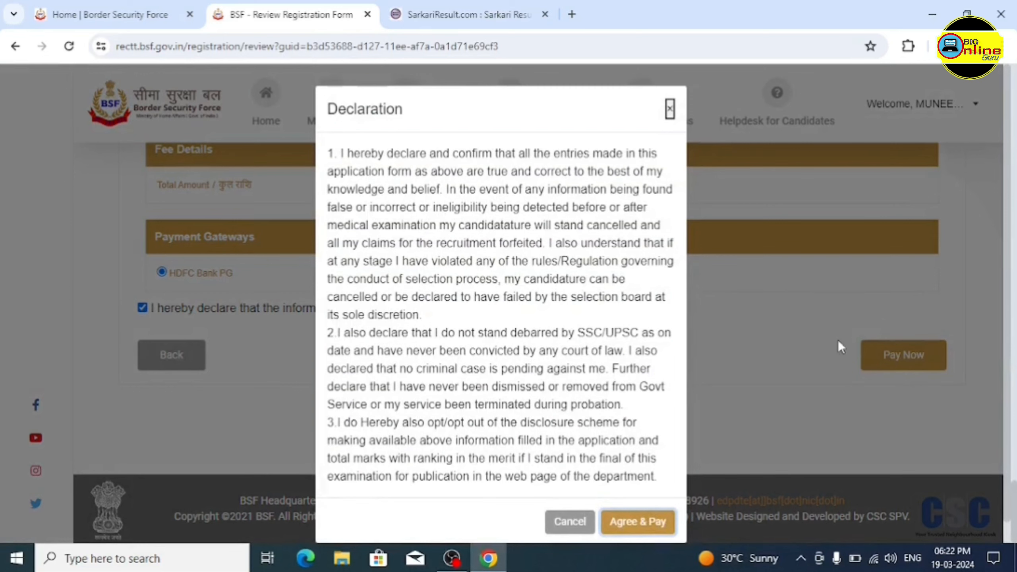
pyautogui.scroll(-1, 501, 204)
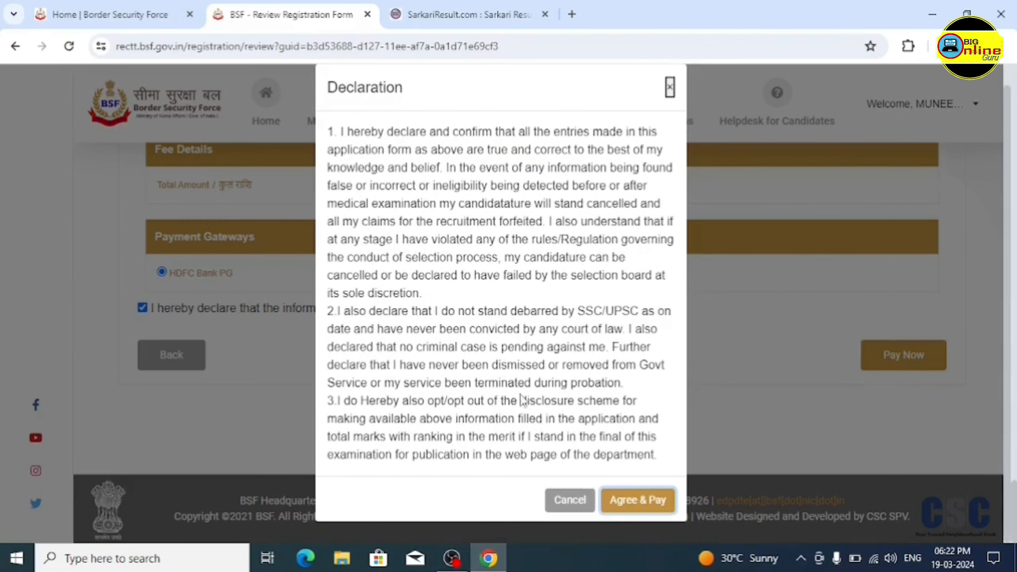
pyautogui.click(647, 504)
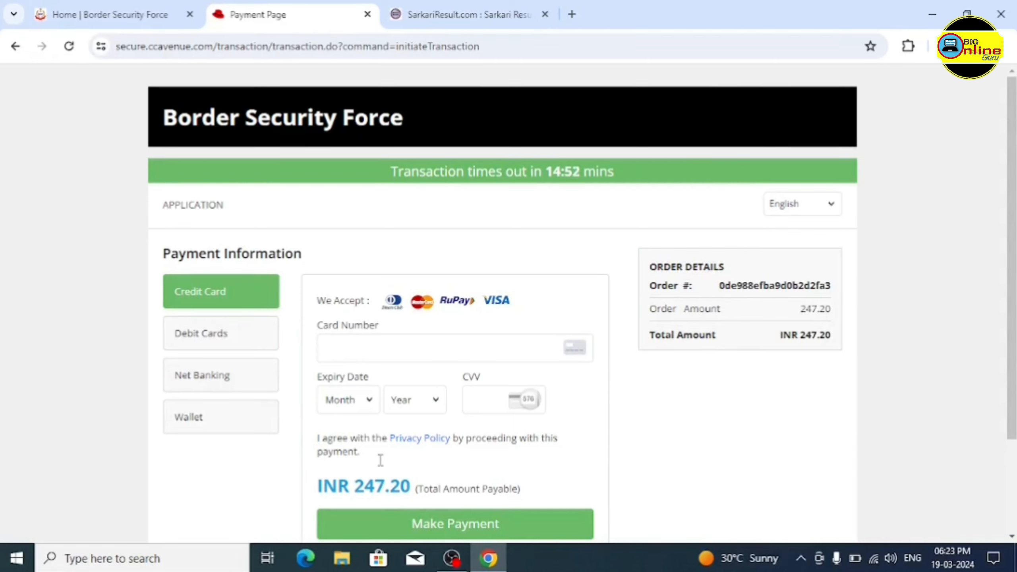
# - Check the Debit Cards, Net Banking and Wallet options, then submit, landing on the Oops error page
pyautogui.click(244, 341)
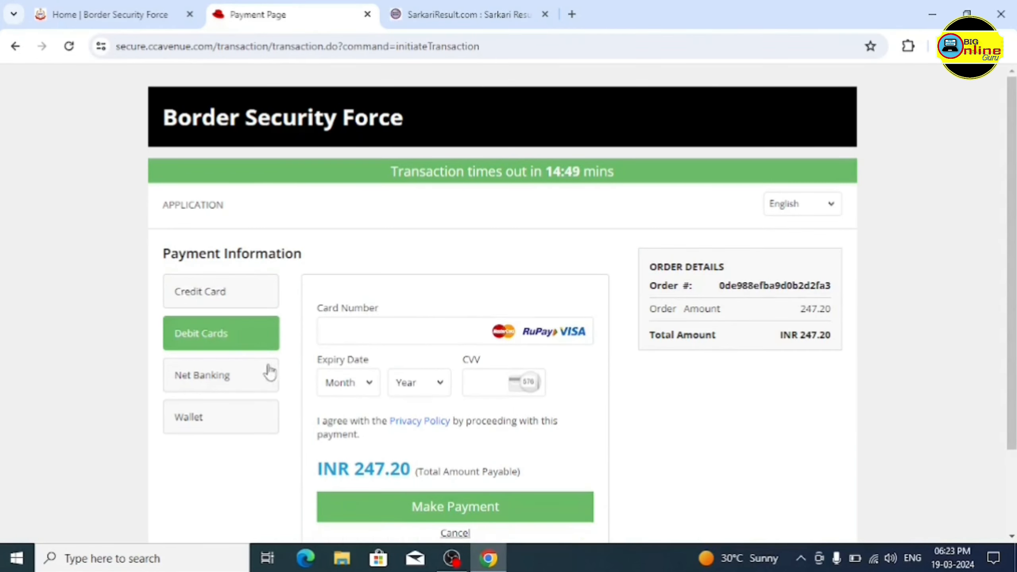
pyautogui.click(238, 384)
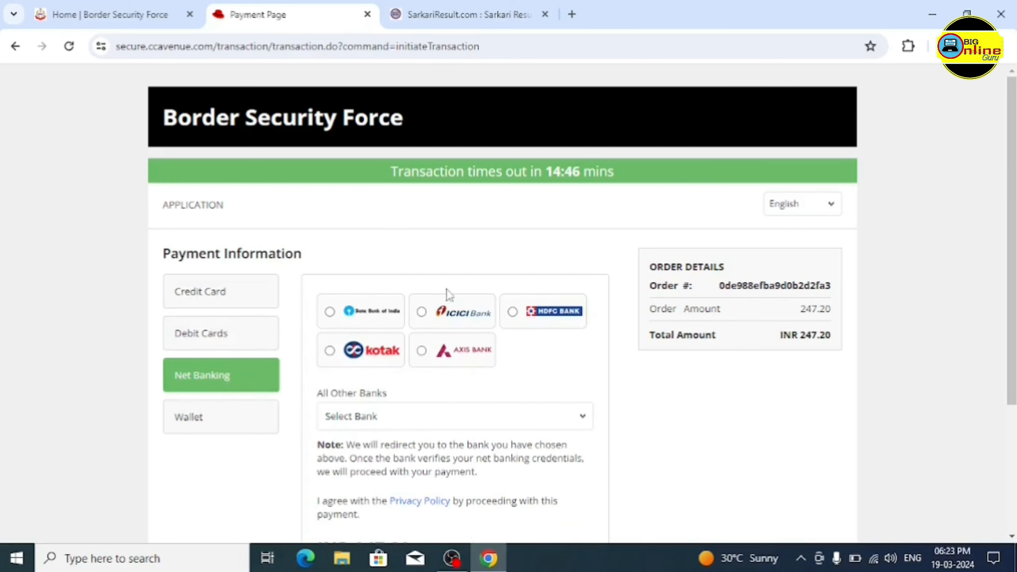
pyautogui.scroll(-2, 641, 463)
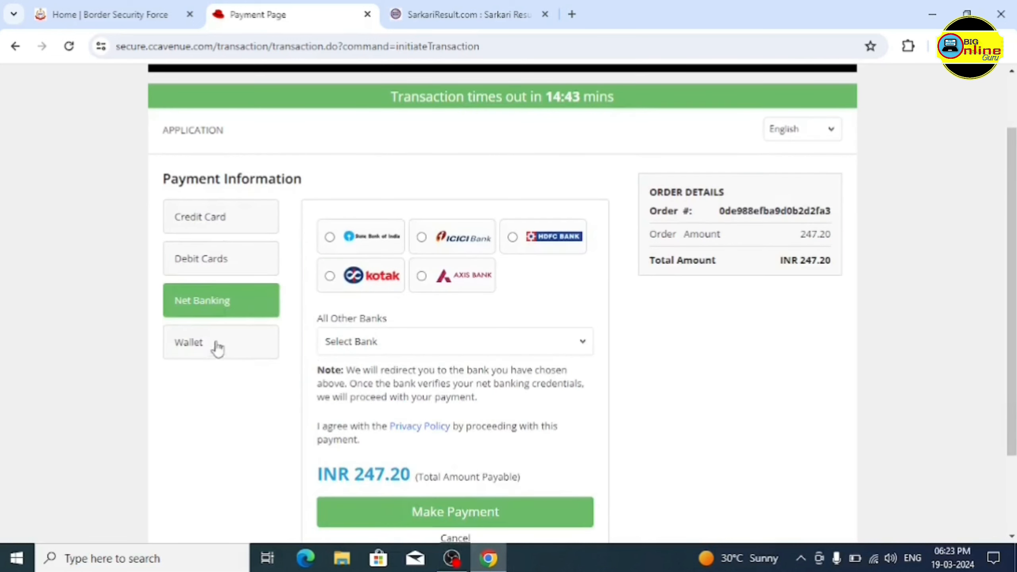
pyautogui.click(217, 349)
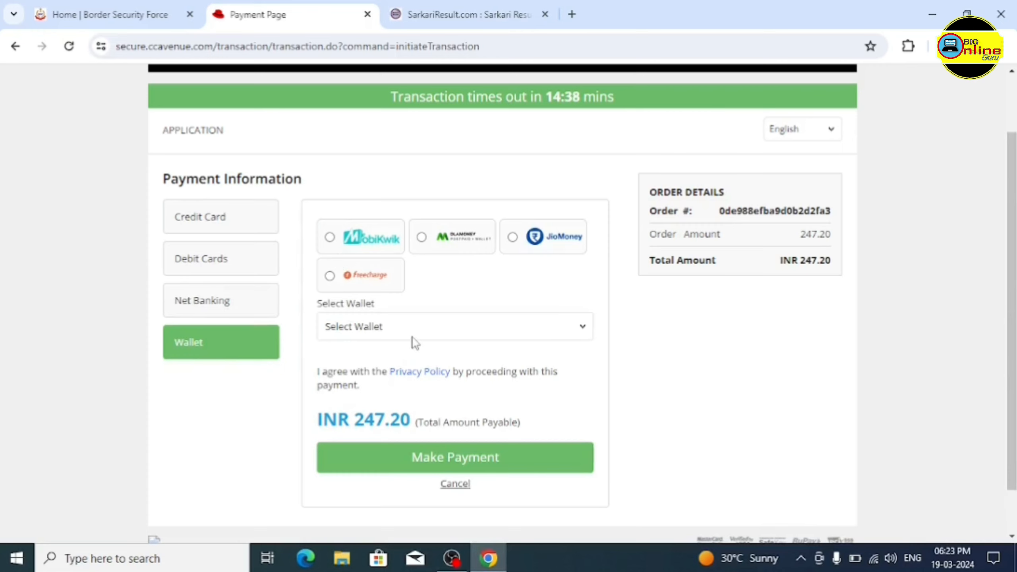
pyautogui.click(445, 457)
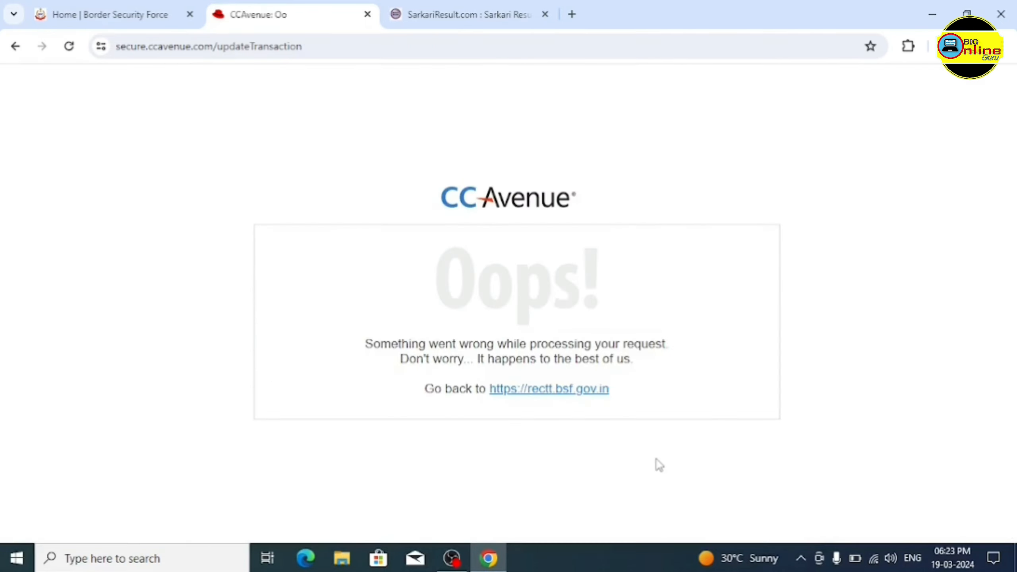